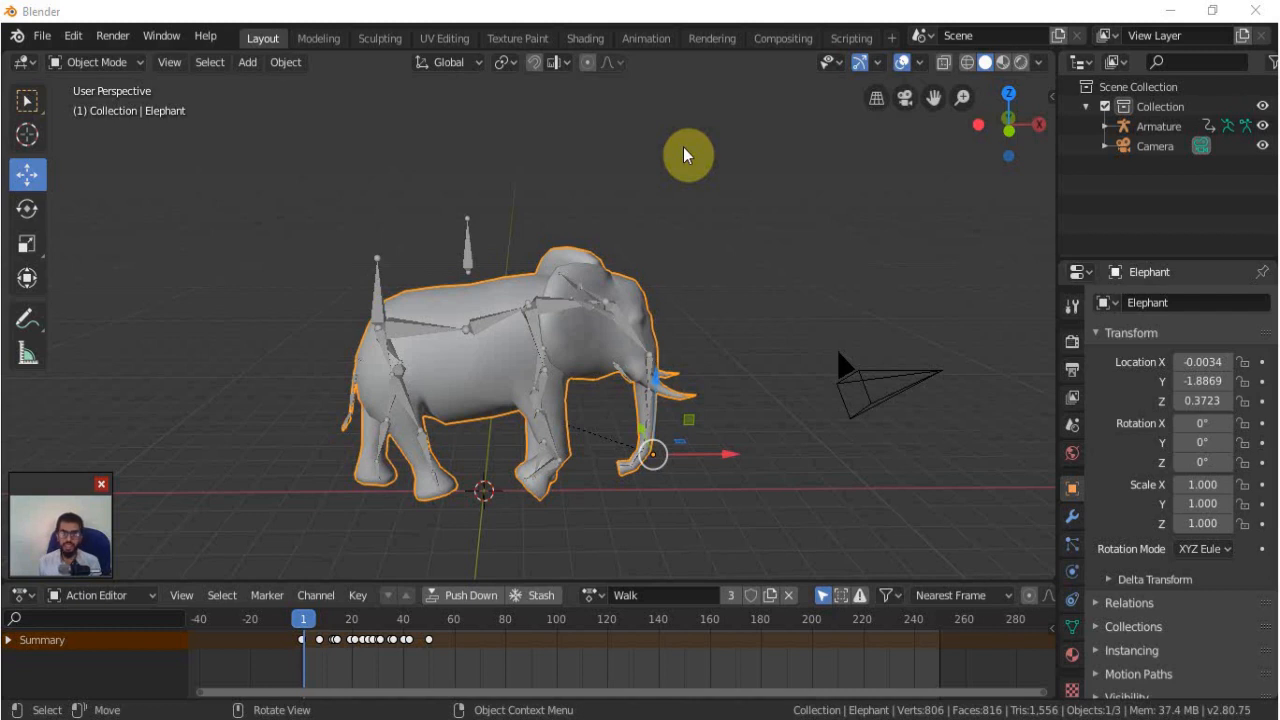
Deselect the elephant and choose Eevee as the scene's render engine.
click(683, 154)
middle_drag(683, 154, 582, 341)
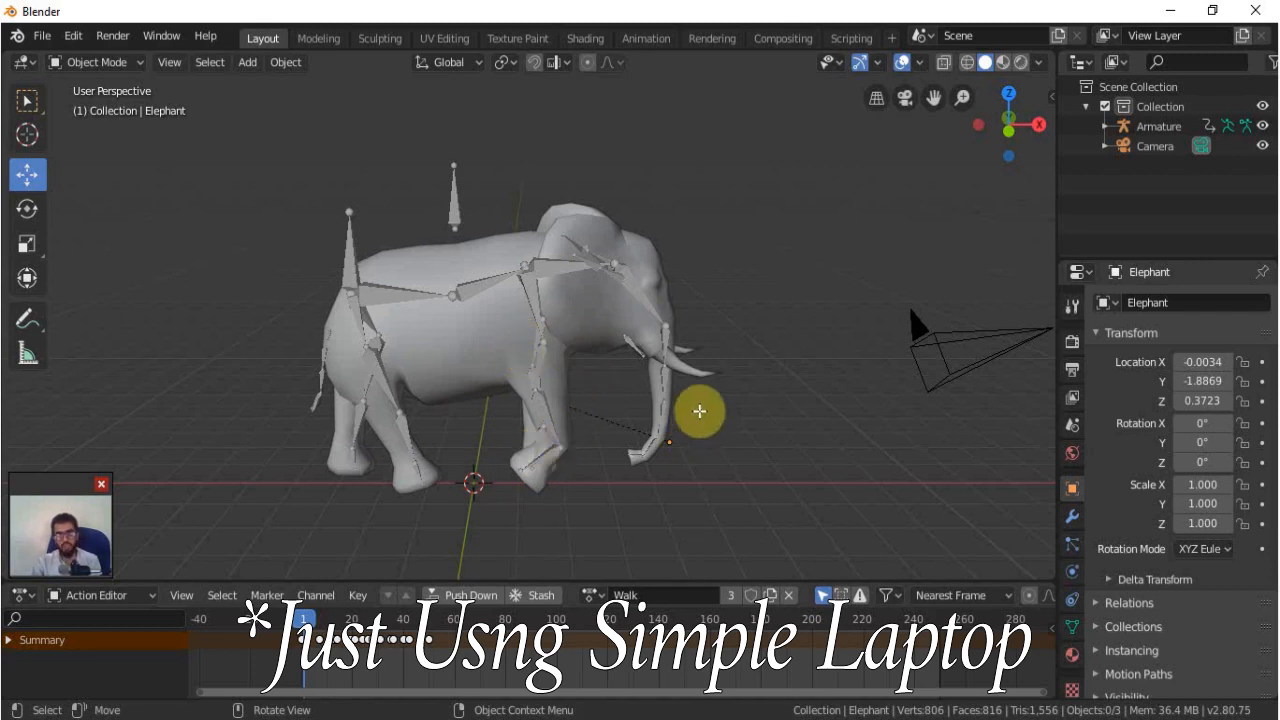
click(1071, 344)
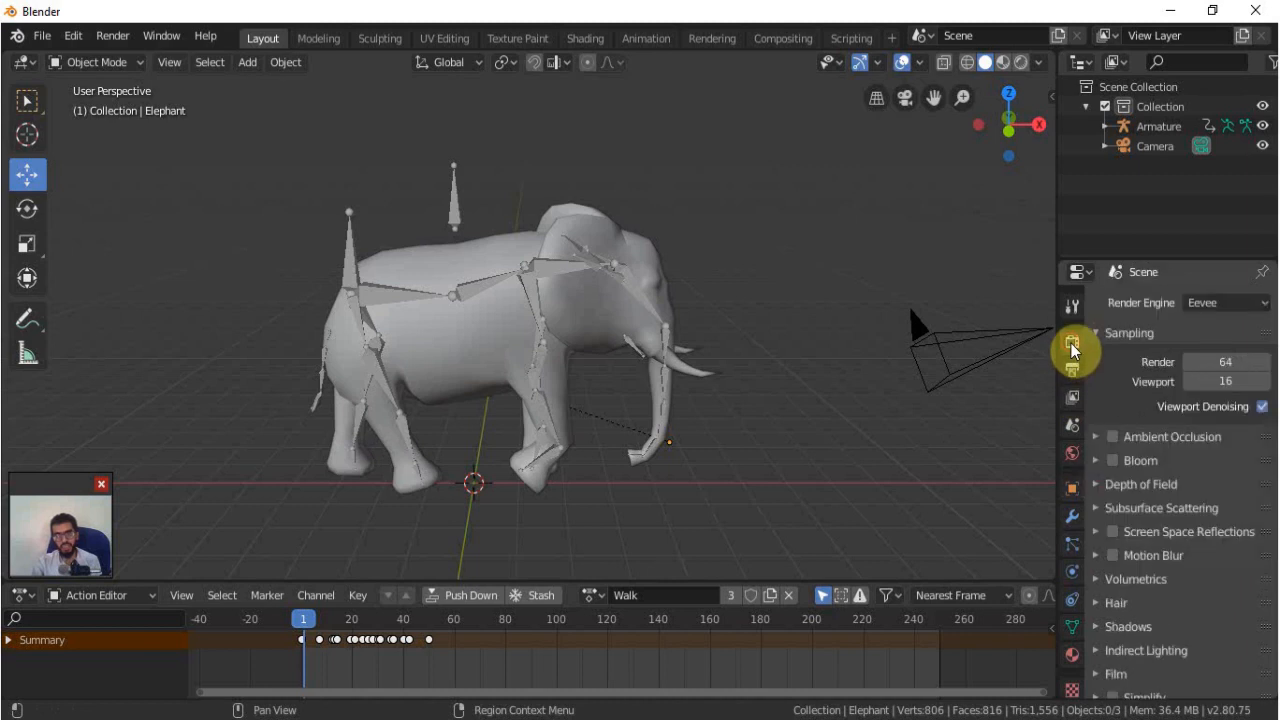
click(1200, 309)
click(1187, 322)
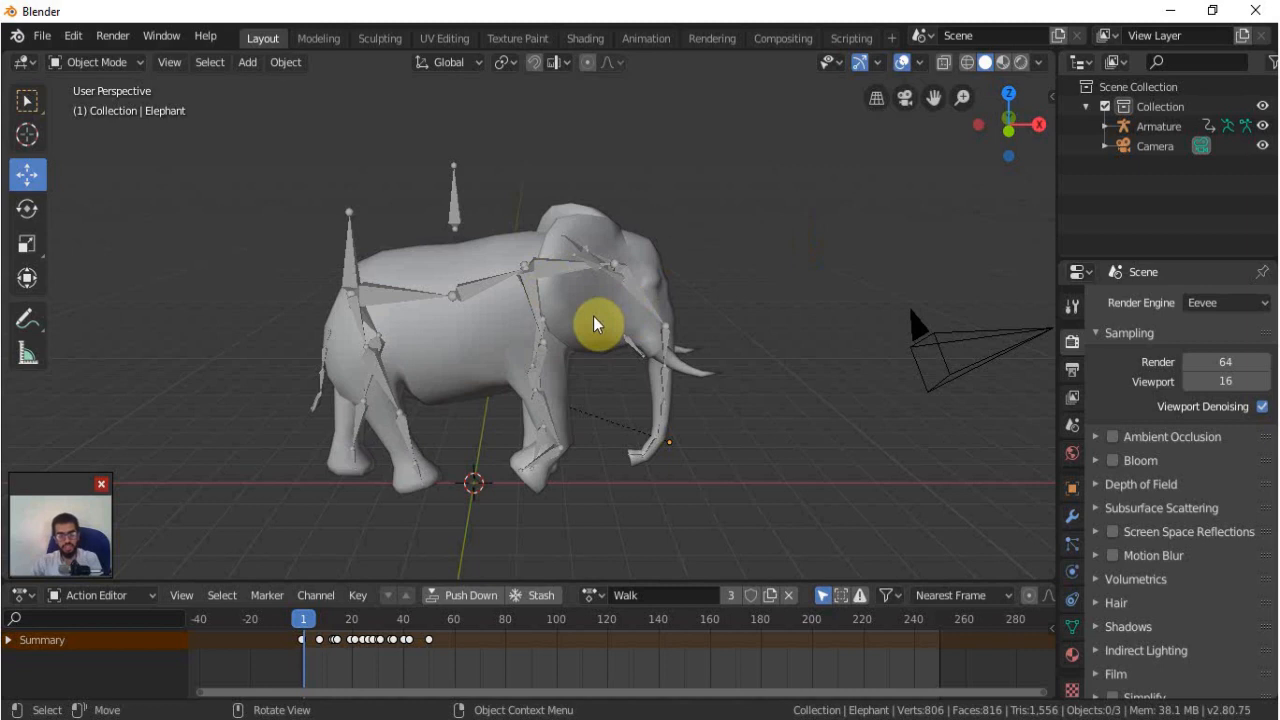
Add a mesh plane under the elephant as a floor and scale it by a factor of 9.
key(shift+a)
mouse_move(586, 309)
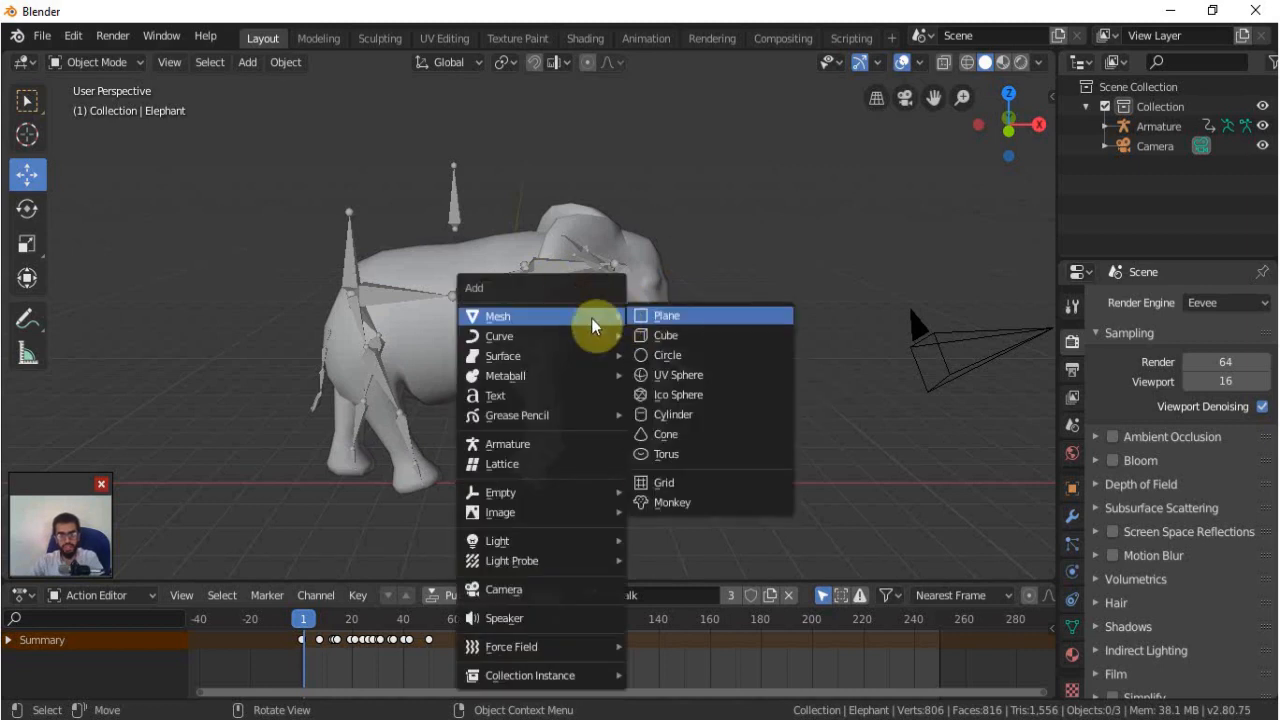
click(635, 316)
text(9)
key(Return)
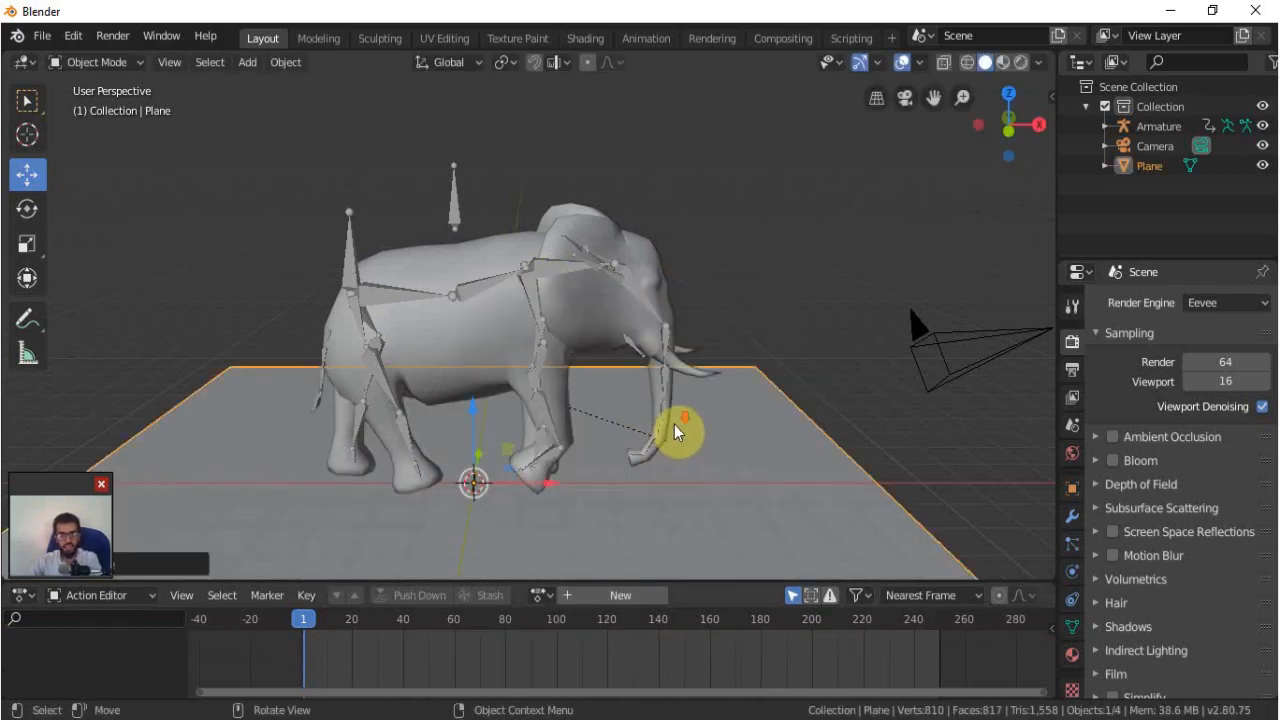
Extrude the floor plane's edge behind the elephant upward along Z to form a back wall taller than the elephant.
scroll(771, 397, down, 4)
middle_drag(771, 397, 643, 417)
key(Tab)
click(178, 62)
click(726, 374)
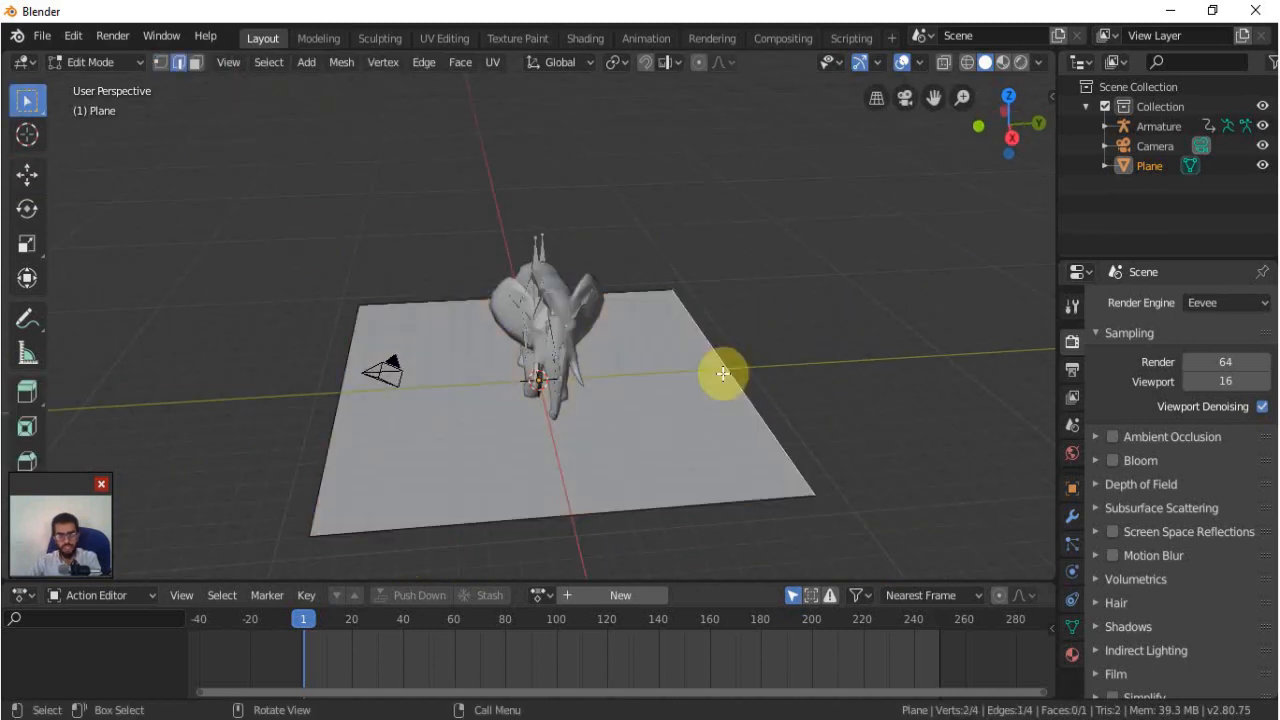
key(e)
key(z)
click(752, 64)
key(KP_1)
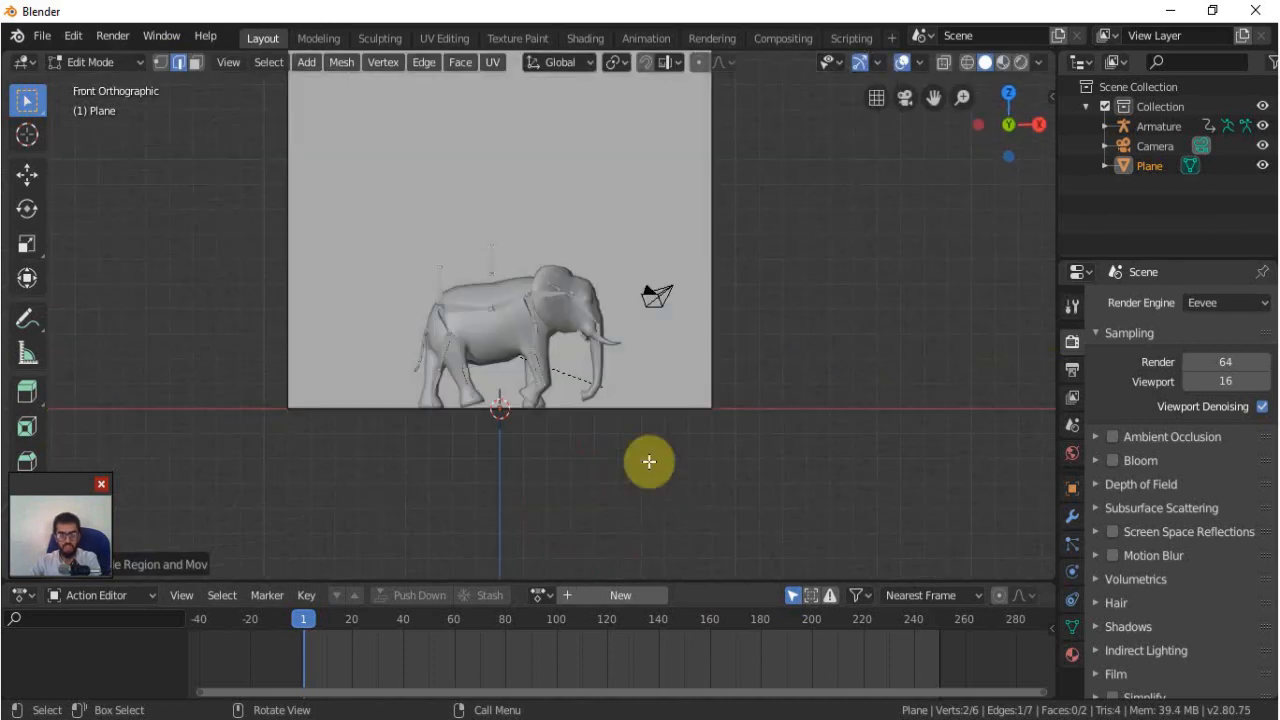
shift+middle_drag(743, 369, 755, 431)
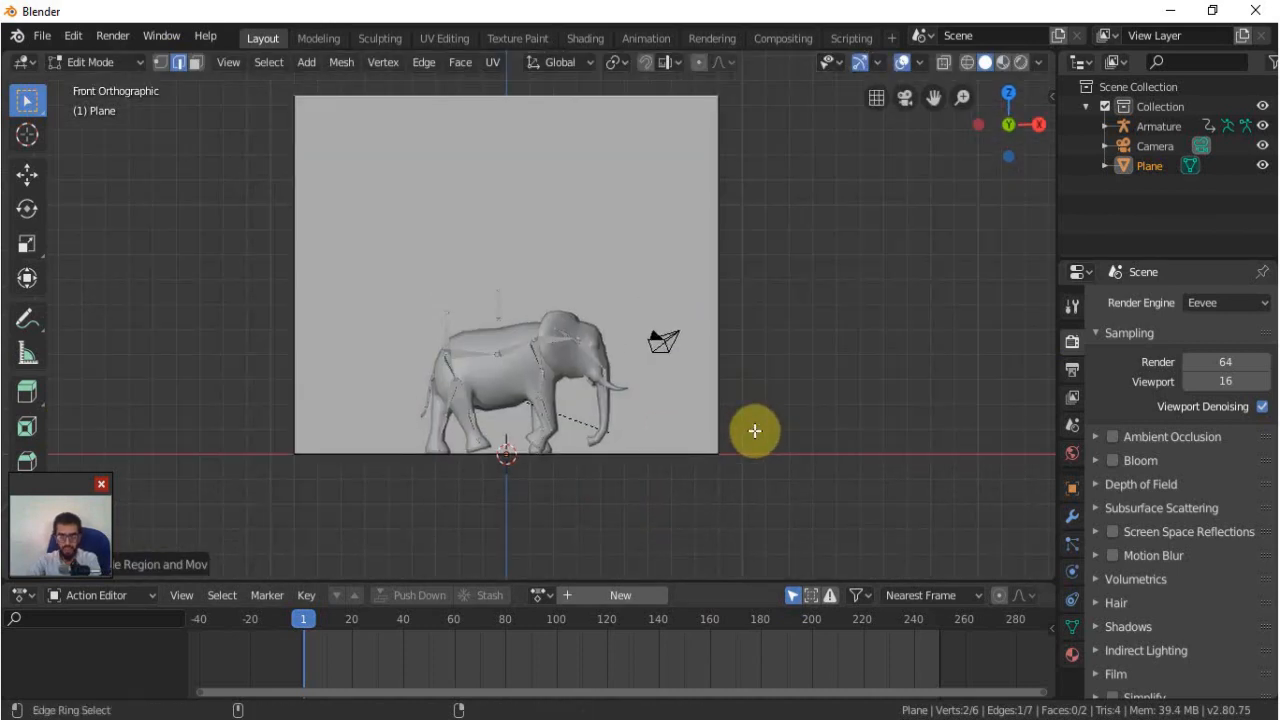
Scale the floor and wall object along X until it fills the full width of the camera frame.
key(KP_0)
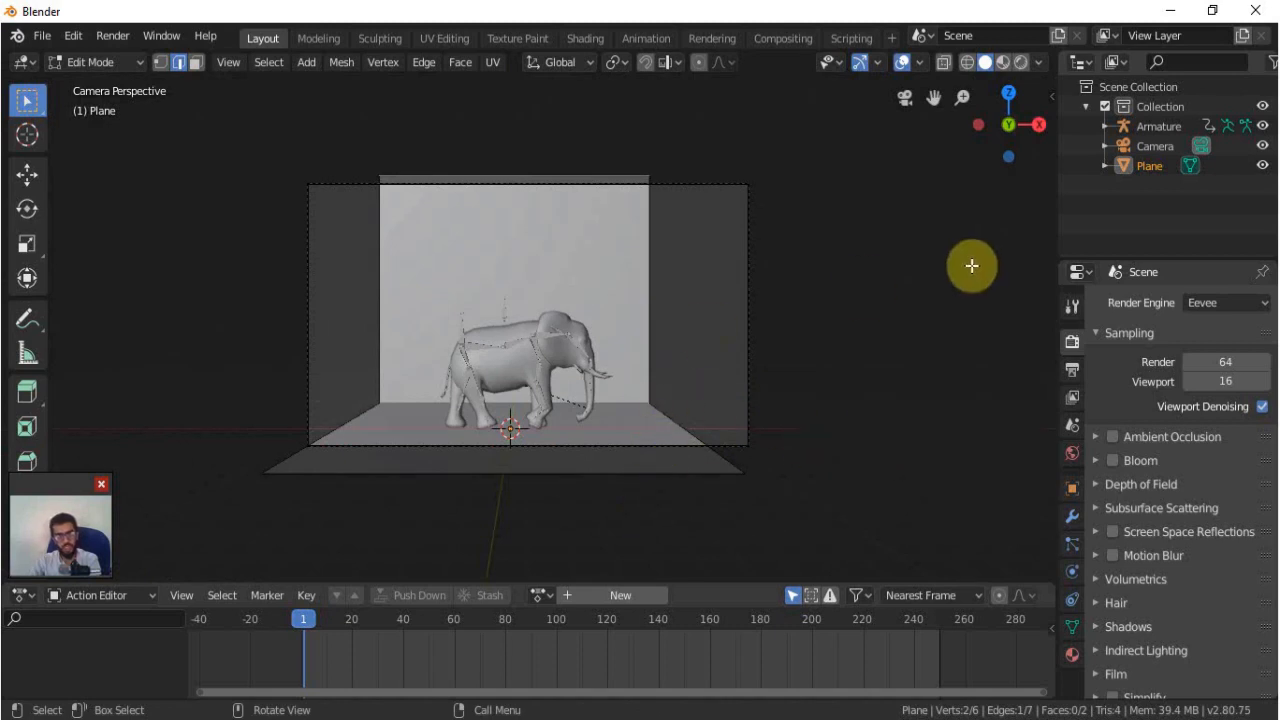
key(Tab)
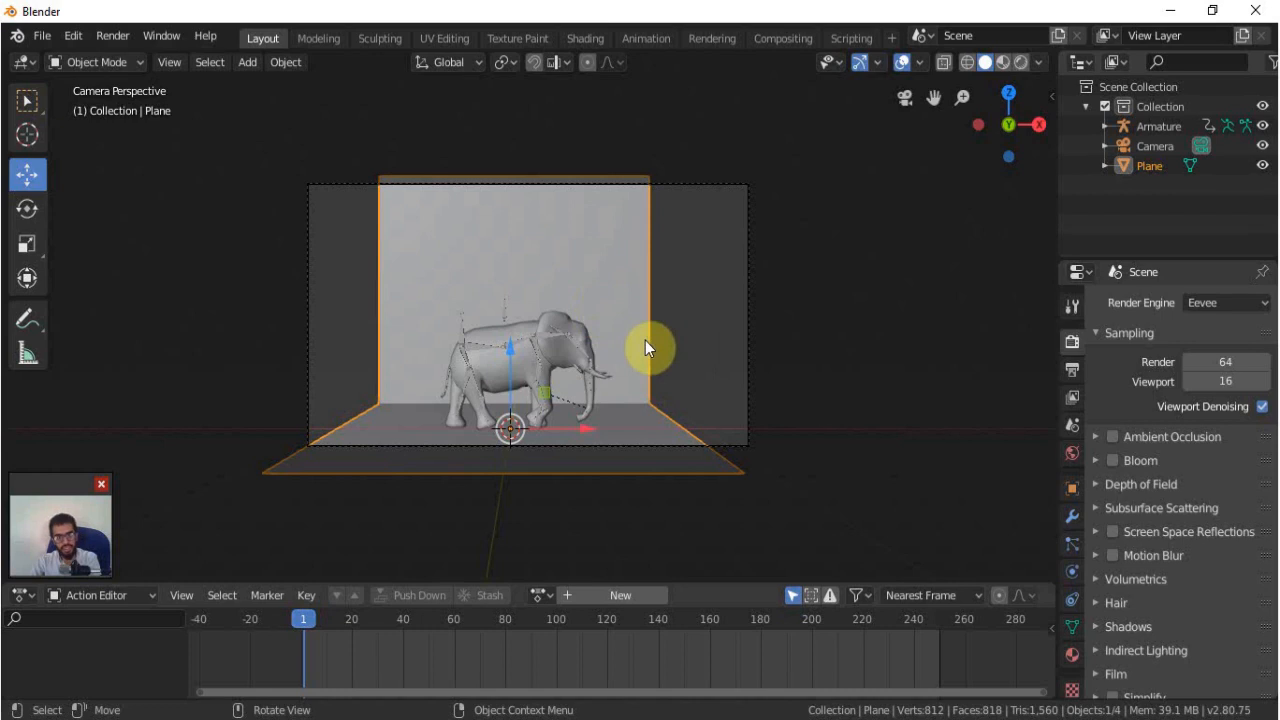
key(s)
key(x)
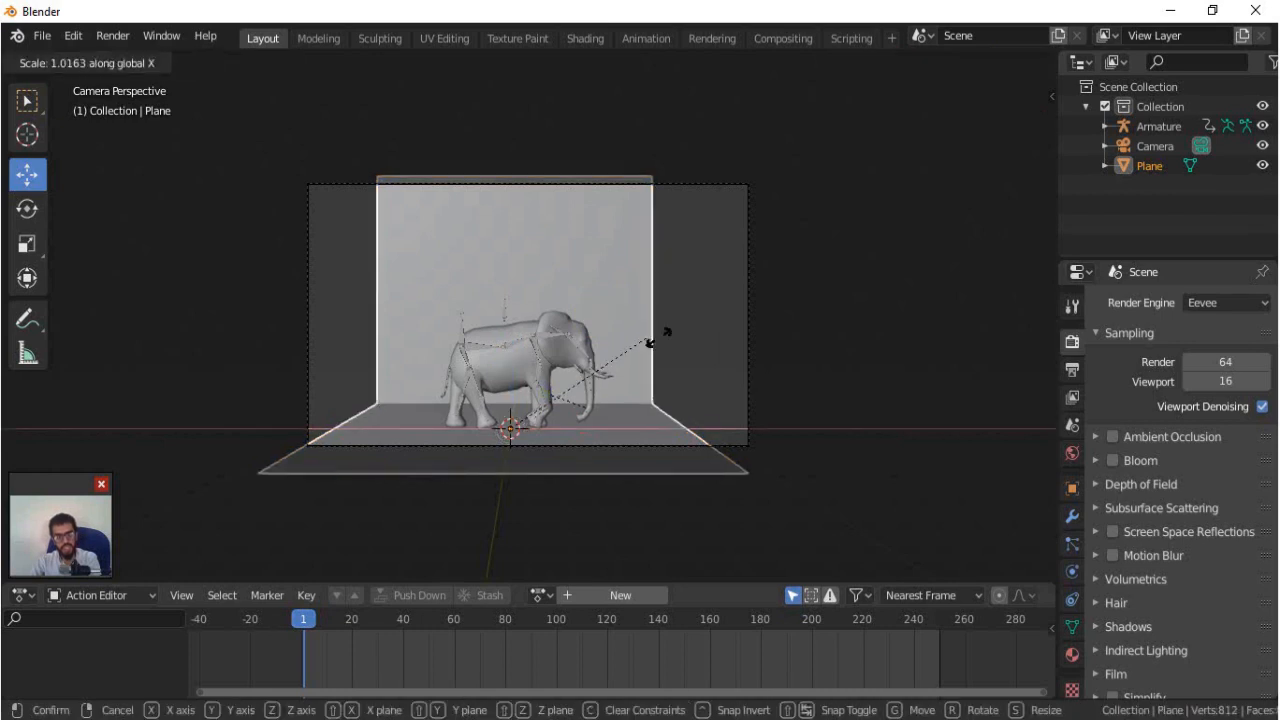
click(980, 366)
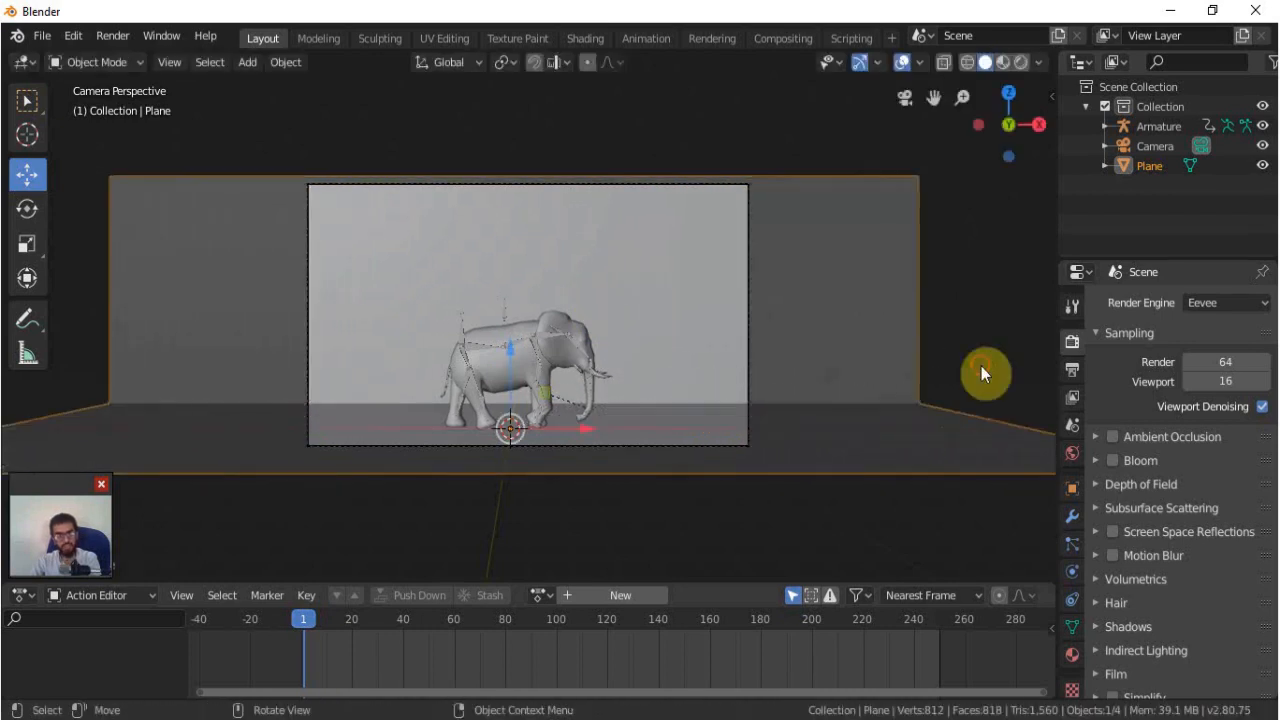
scroll(681, 377, down, 1)
middle_drag(652, 387, 647, 423)
key(KP_0)
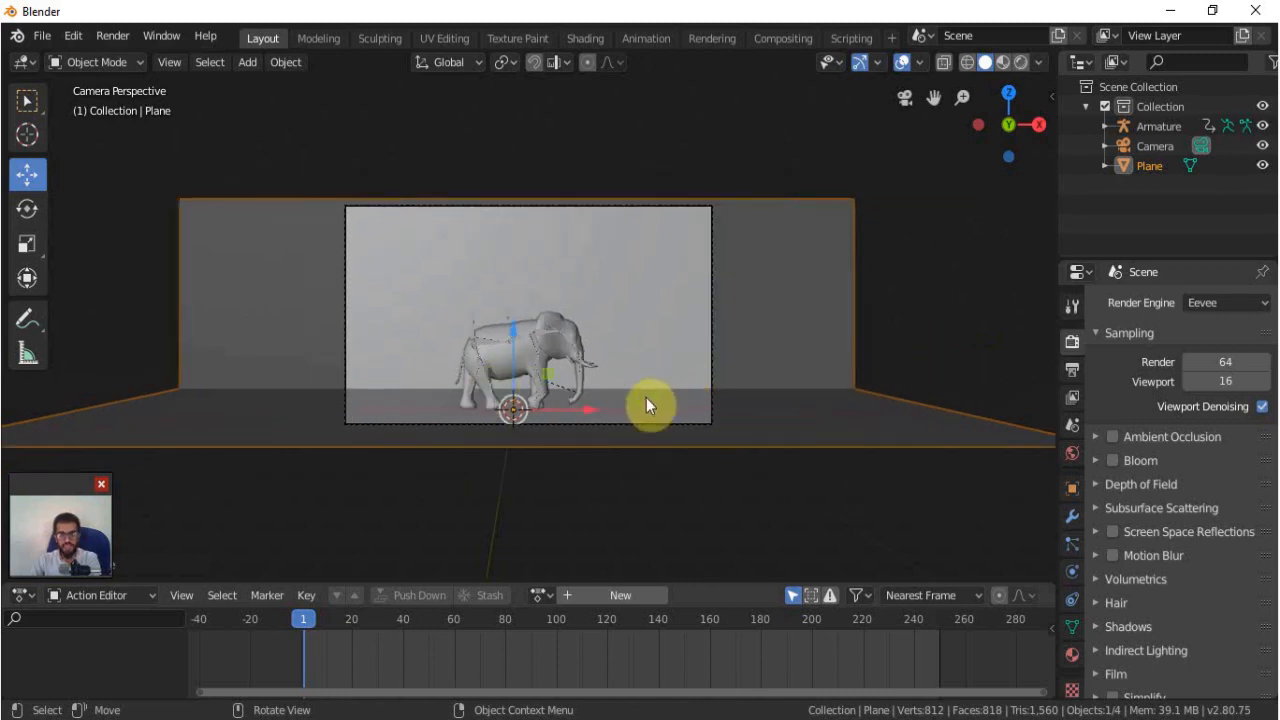
Scrub the armature's Walk action to frame 51 and push it down into a strip in the Nonlinear Animation editor.
middle_drag(777, 366, 780, 378)
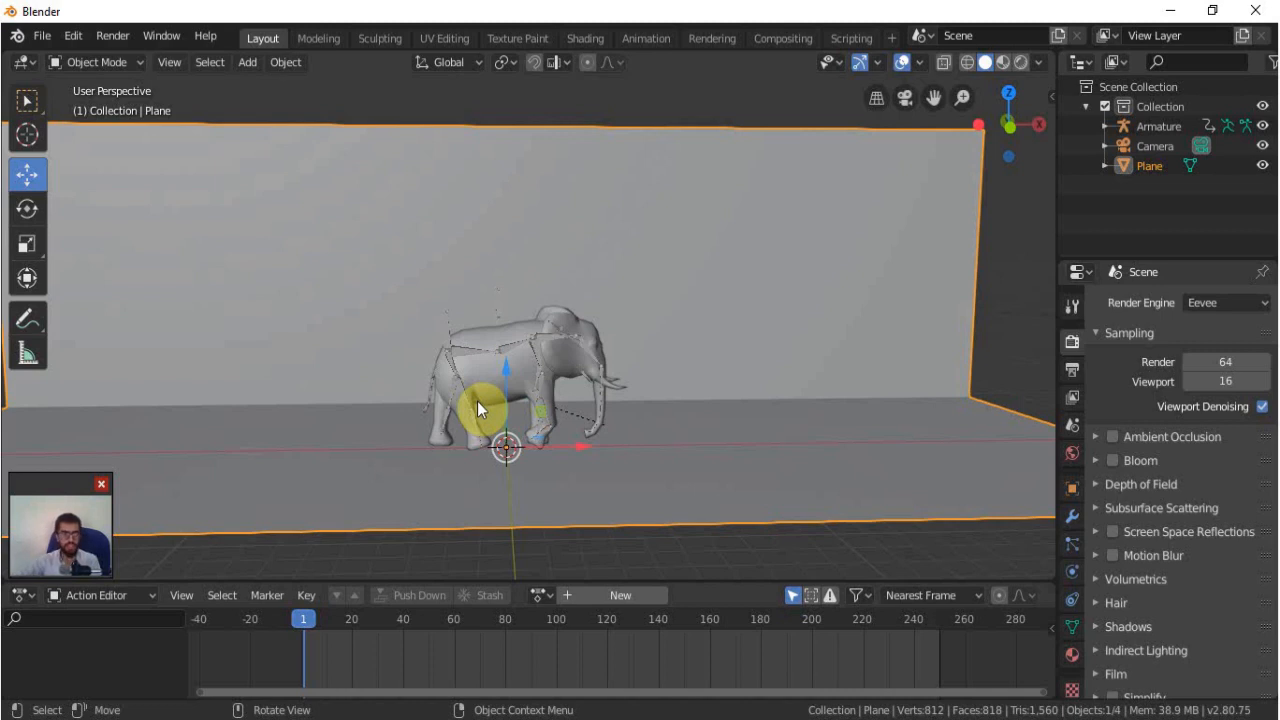
click(484, 349)
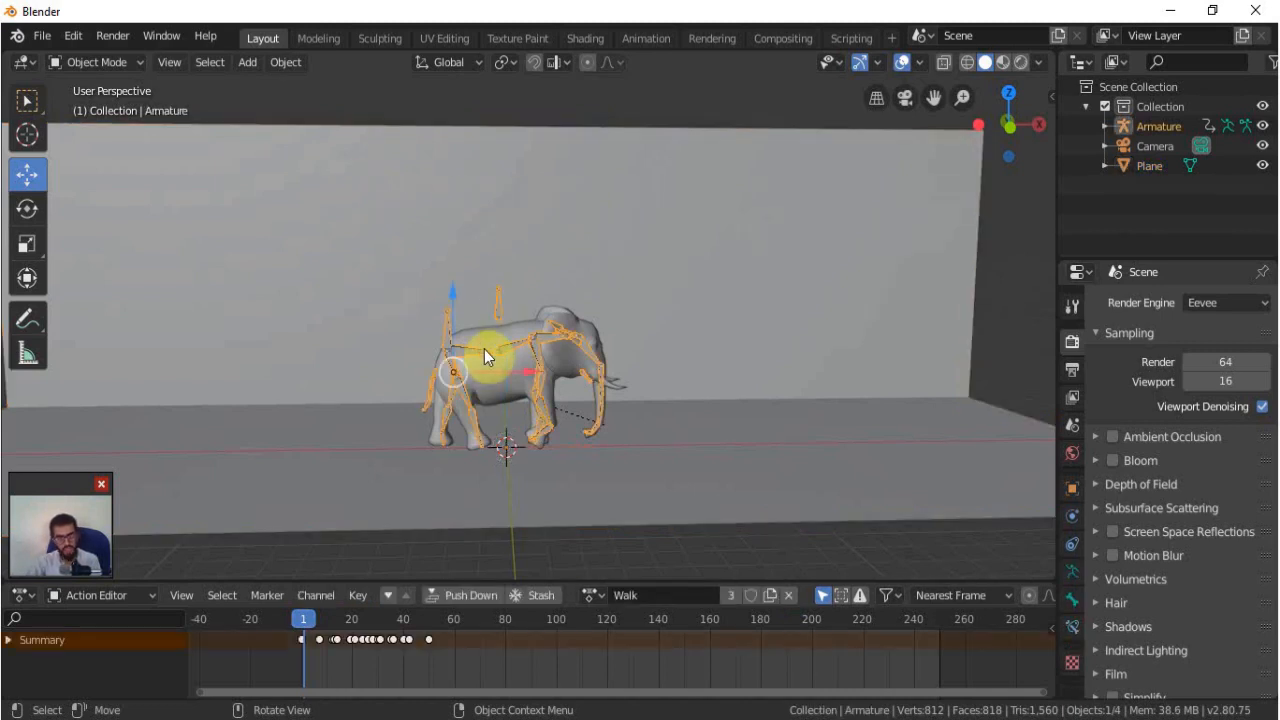
click(352, 640)
drag(352, 640, 432, 662)
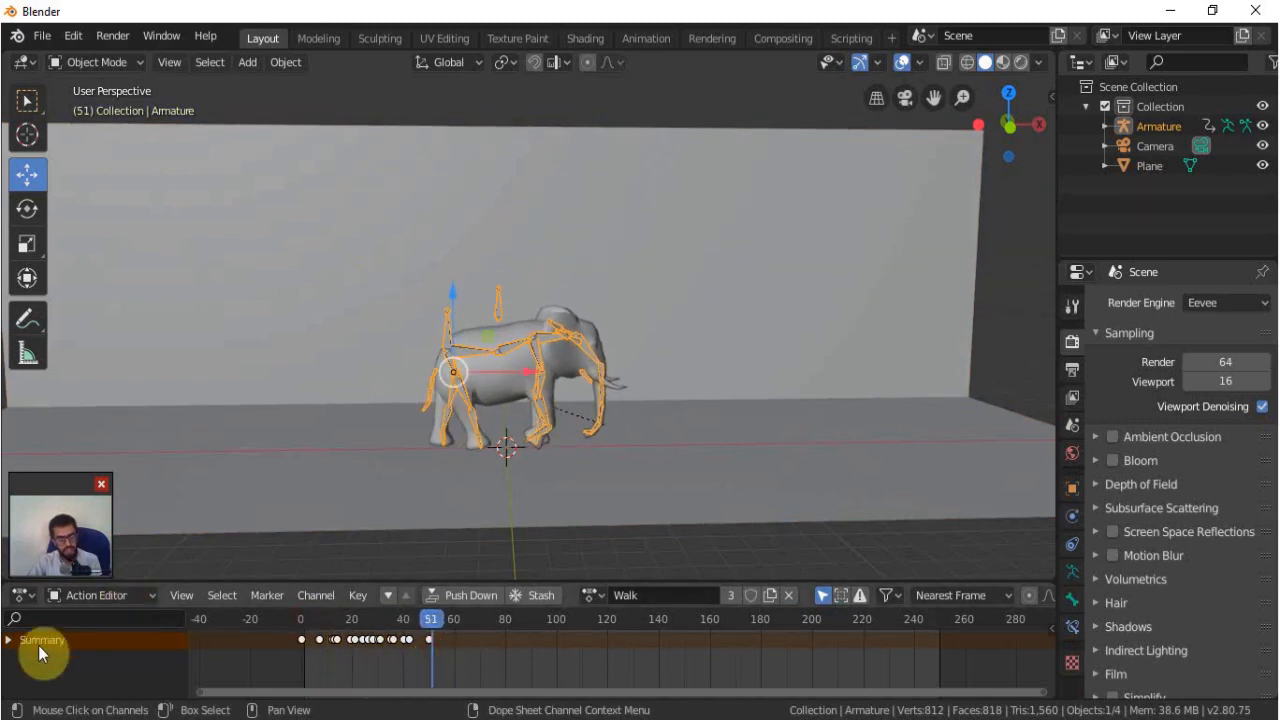
click(22, 595)
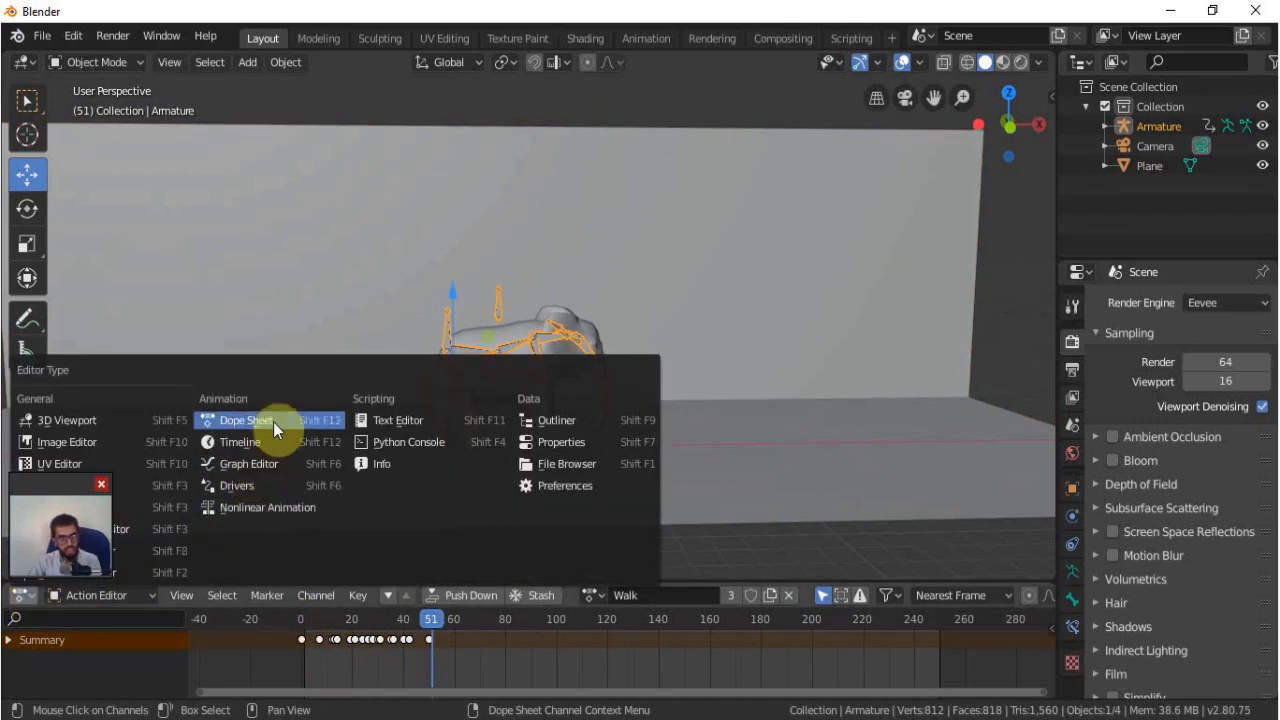
click(272, 508)
click(180, 673)
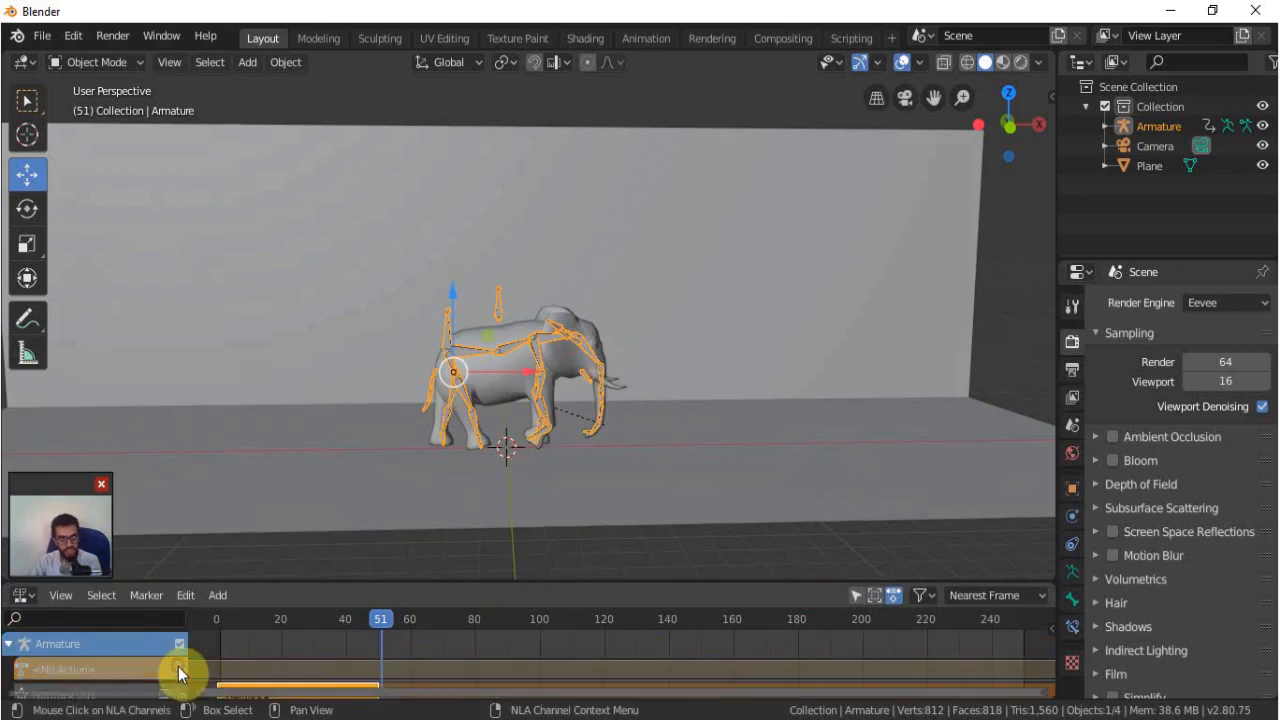
Set the walk strip's Repeat to 5 and scrub through the timeline to check the repeated cycle.
scroll(329, 657, down, 2)
click(1051, 626)
scroll(957, 662, down, 8)
scroll(953, 664, down, 4)
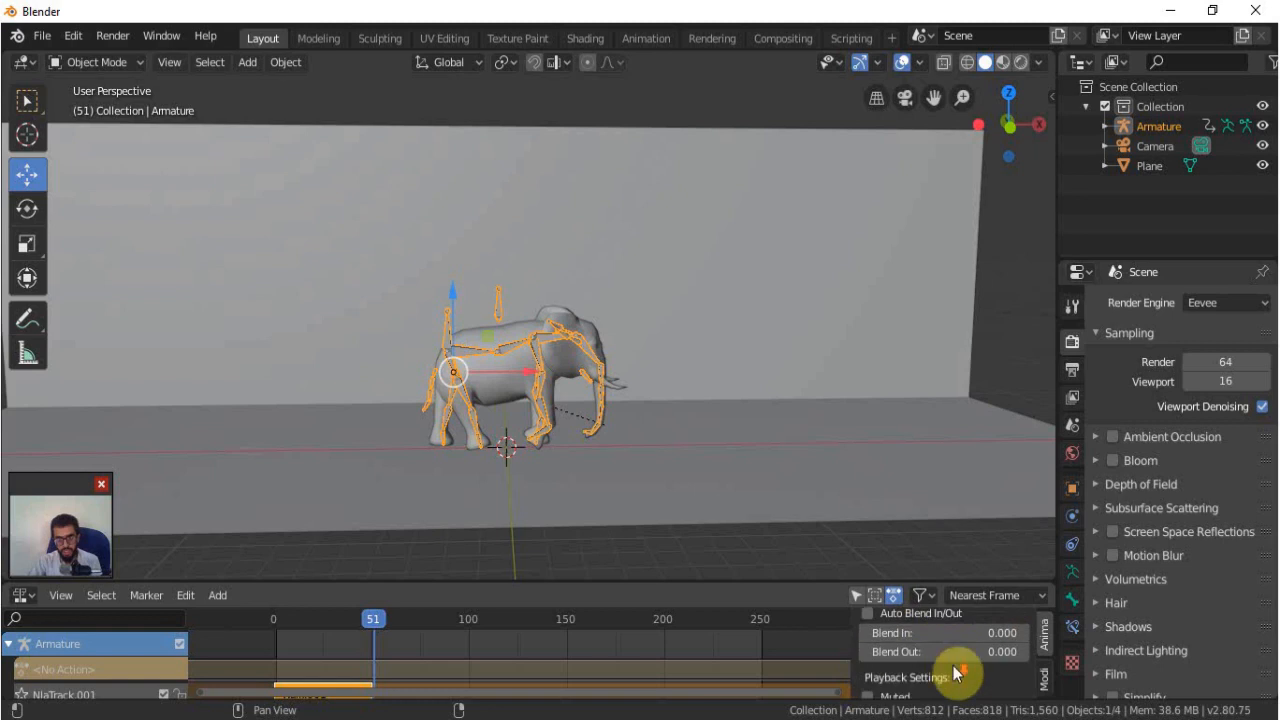
scroll(953, 664, down, 3)
scroll(953, 664, up, 3)
click(937, 646)
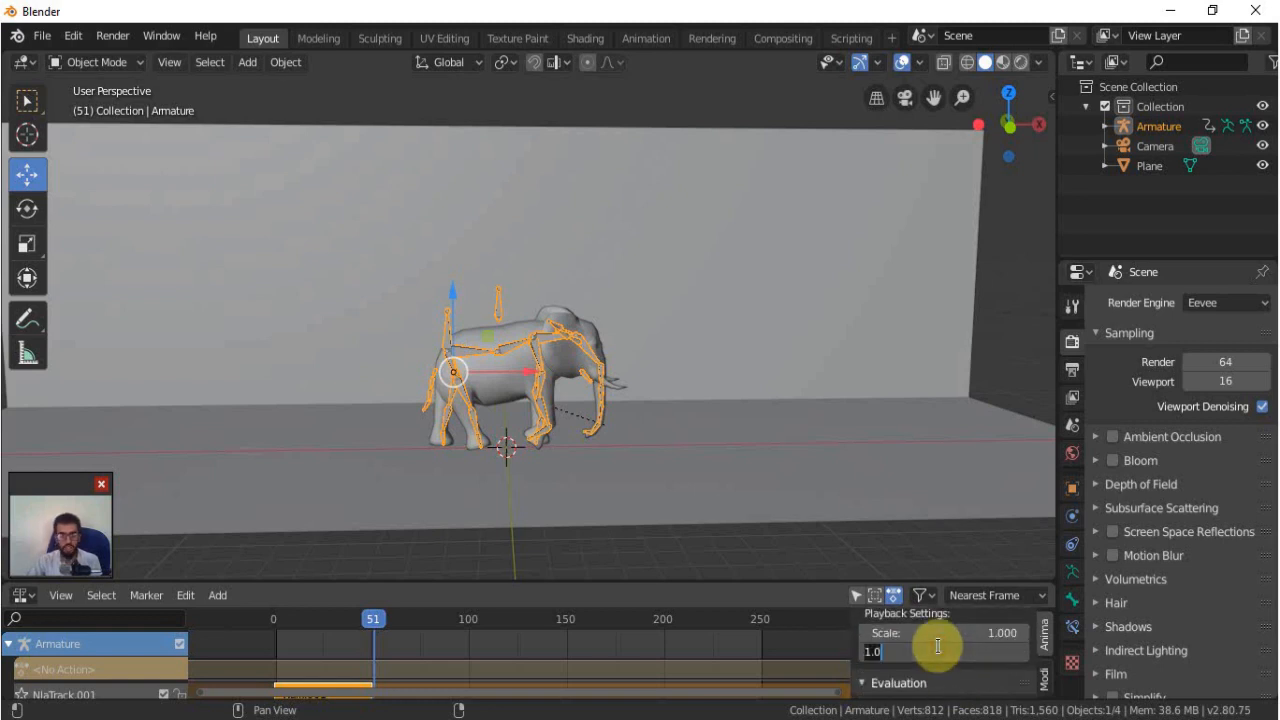
text(5)
key(Return)
drag(381, 628, 728, 645)
Return to the Action Editor, shift the armature along negative X at frame 1, and insert a Location keyframe.
click(22, 595)
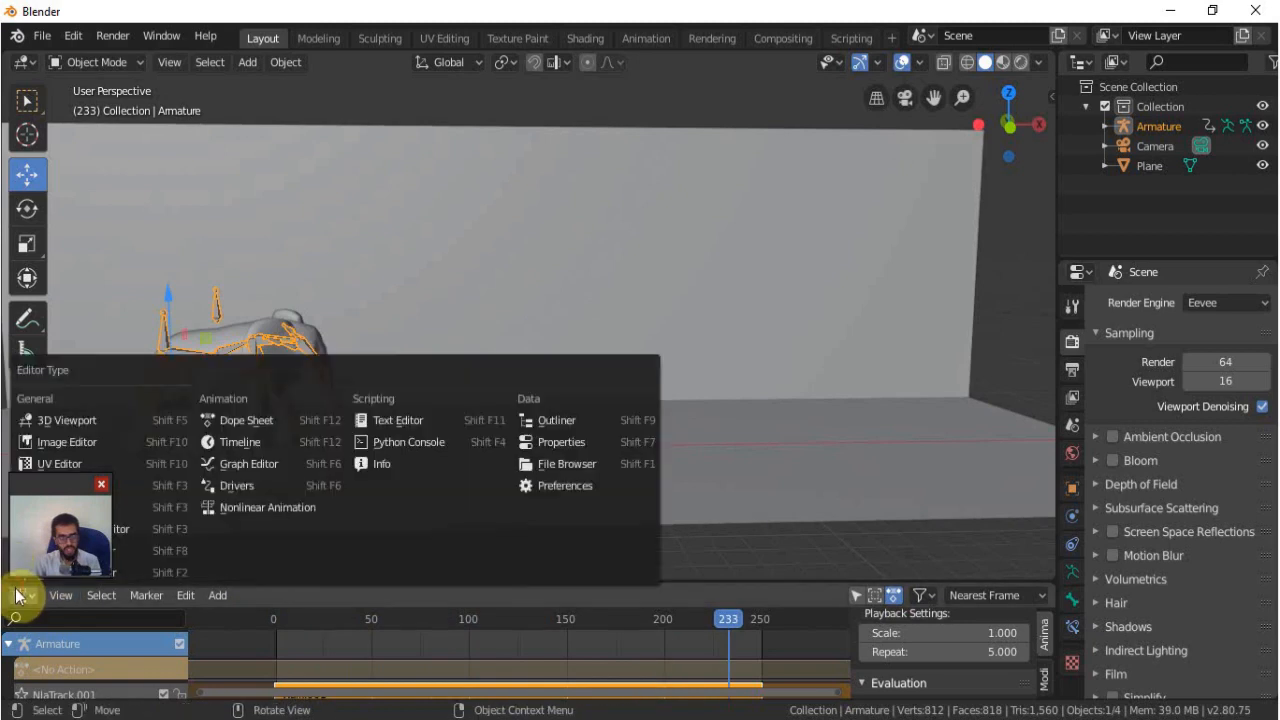
click(243, 421)
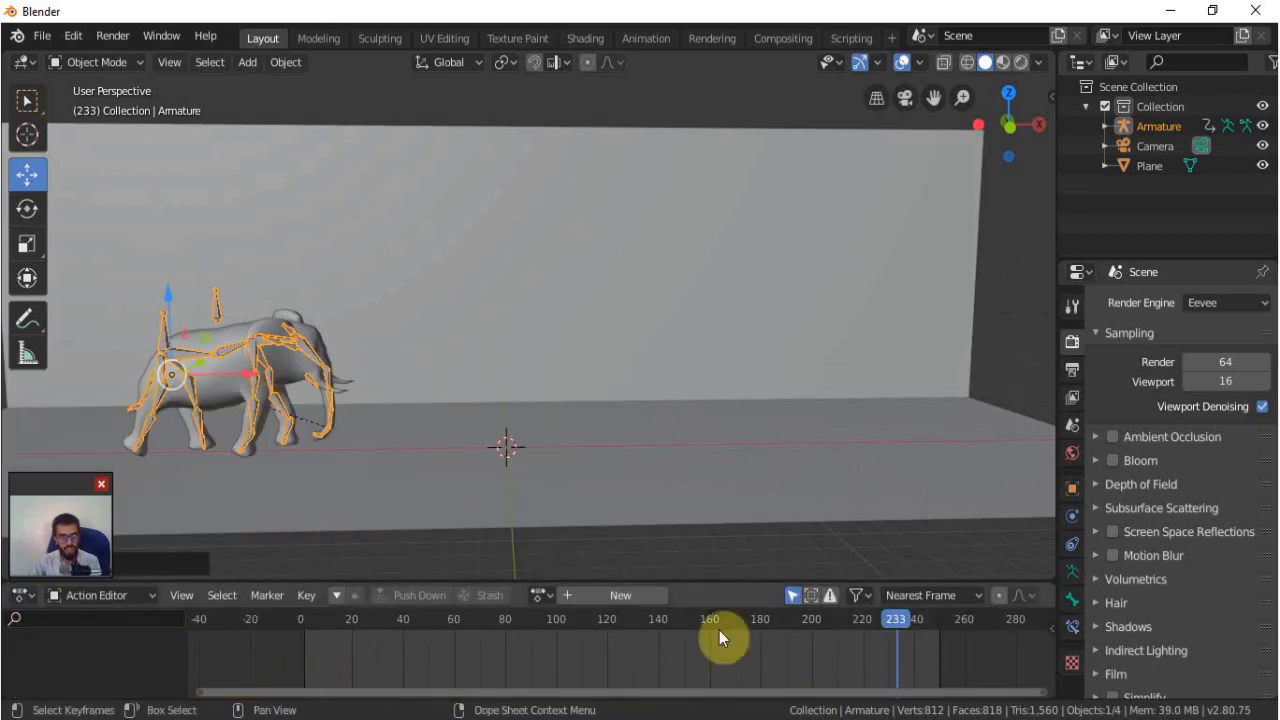
key(shift+Left)
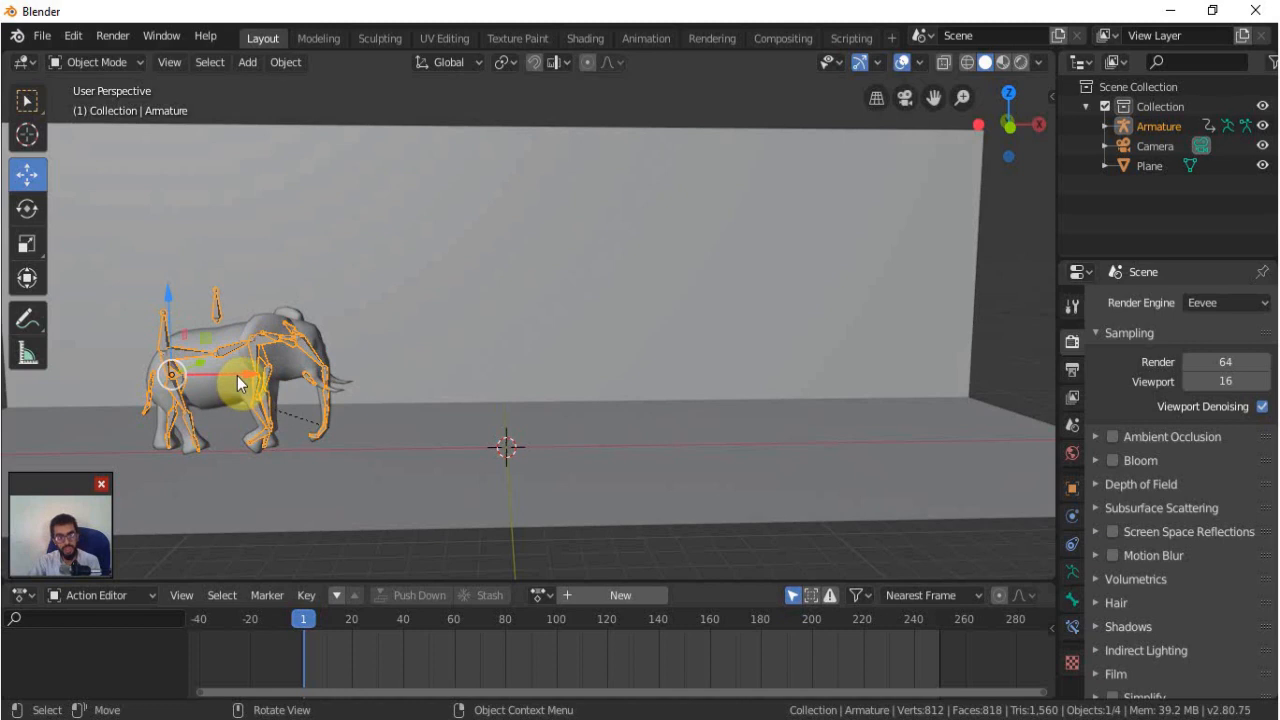
drag(240, 383, 233, 375)
key(i)
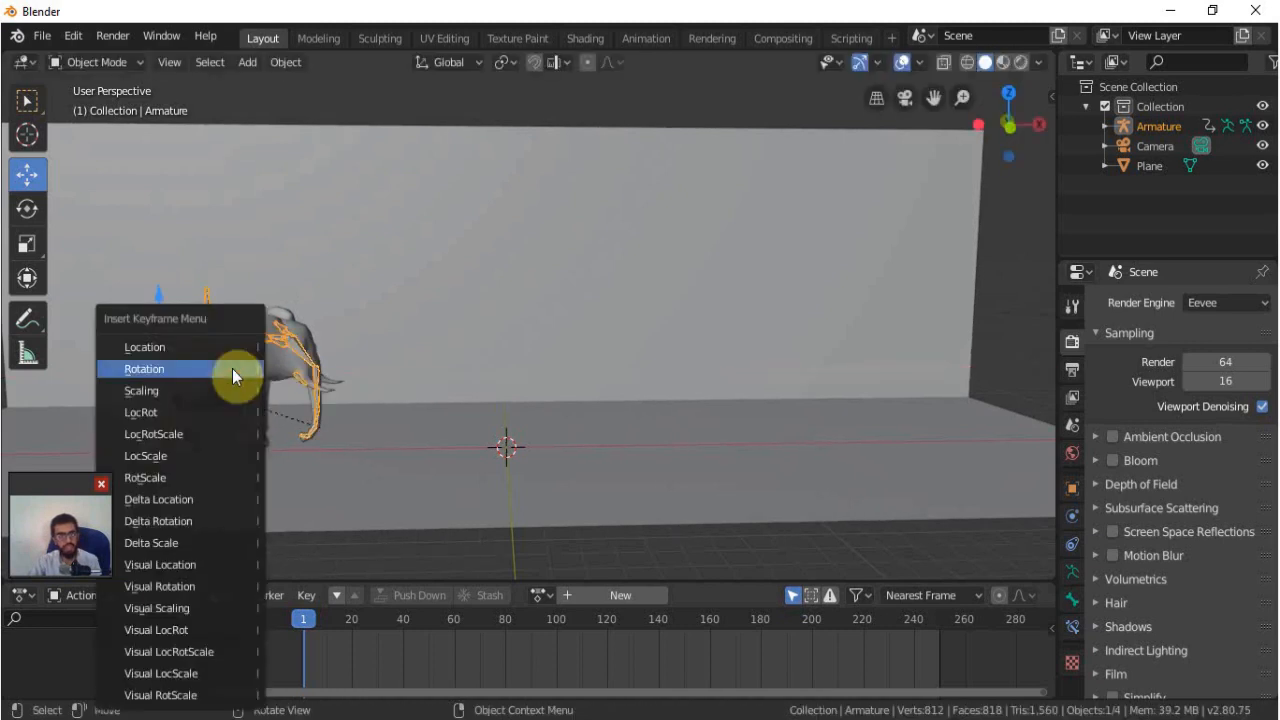
click(200, 349)
At frame 250, move the armature forward along X past the scene origin and insert a Location keyframe.
drag(323, 631, 812, 624)
drag(877, 617, 915, 627)
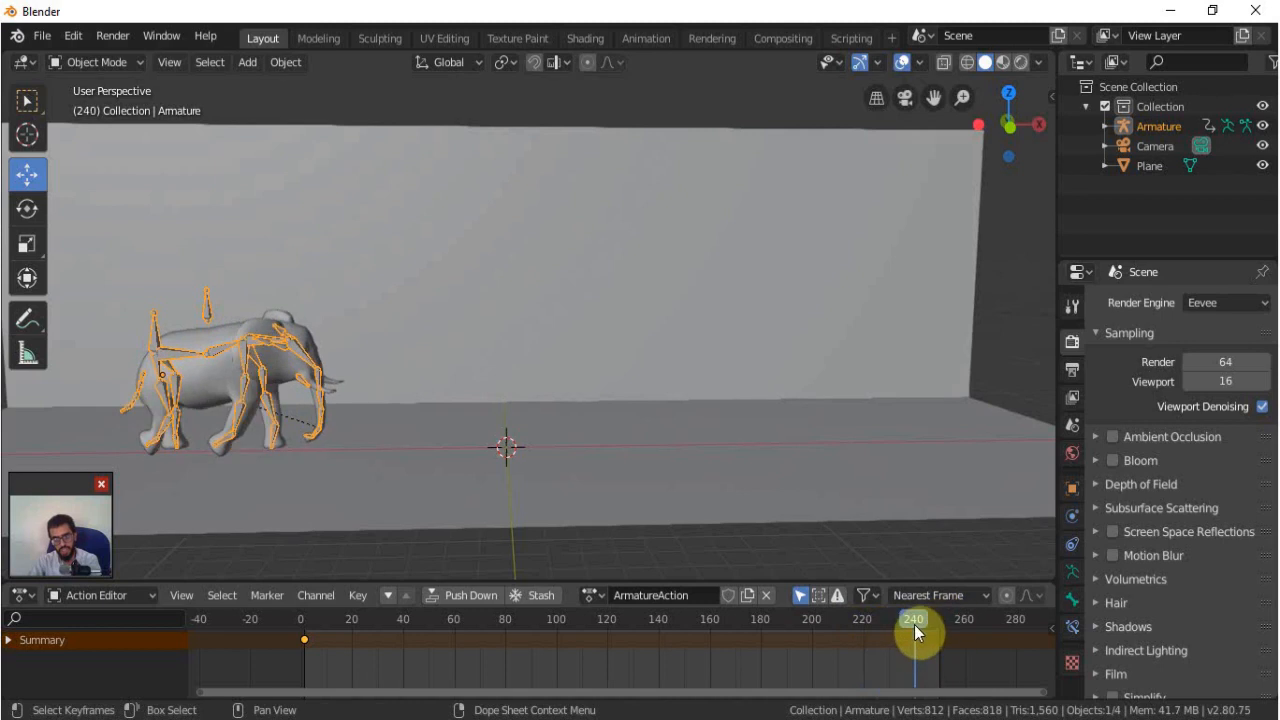
key(shift+Right)
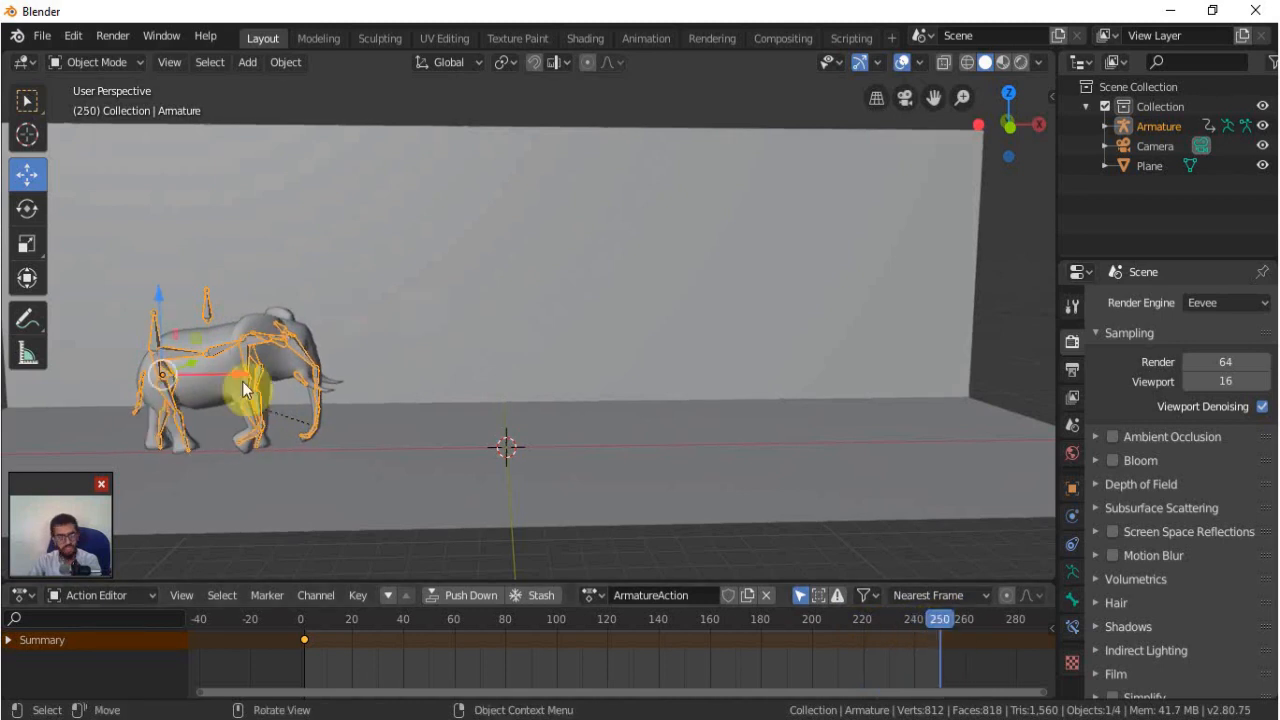
key(g)
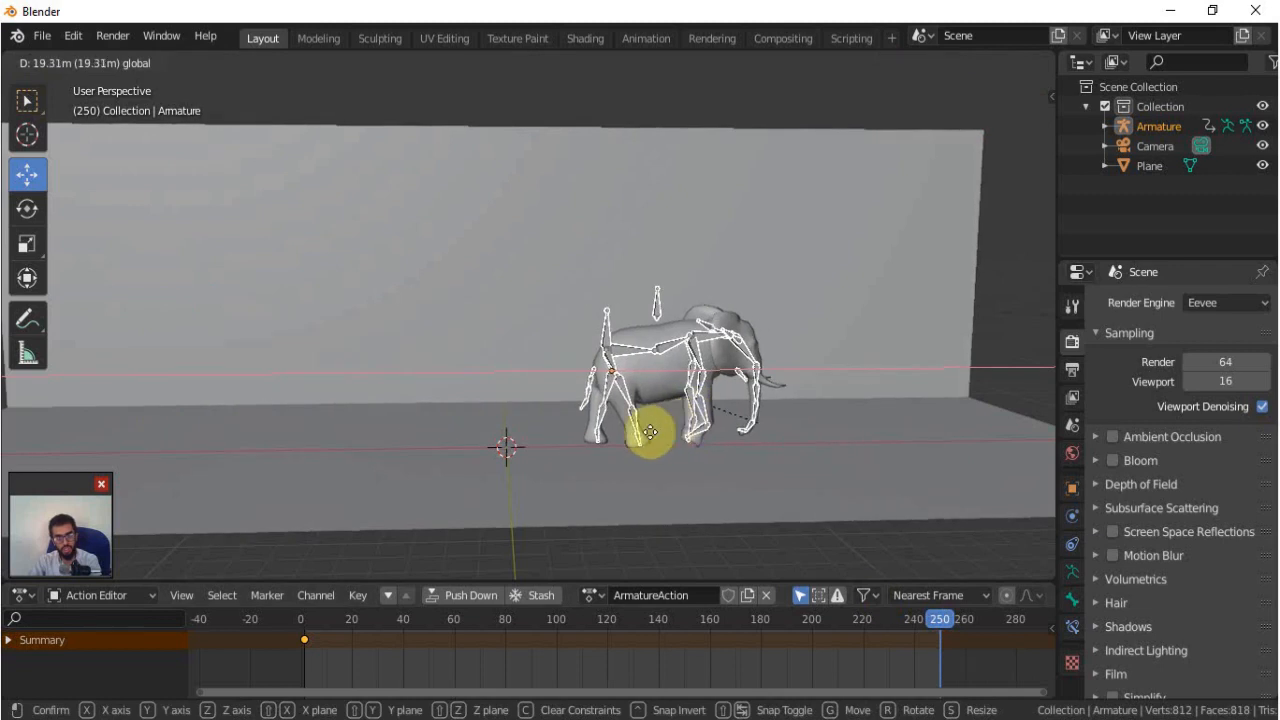
click(623, 434)
key(i)
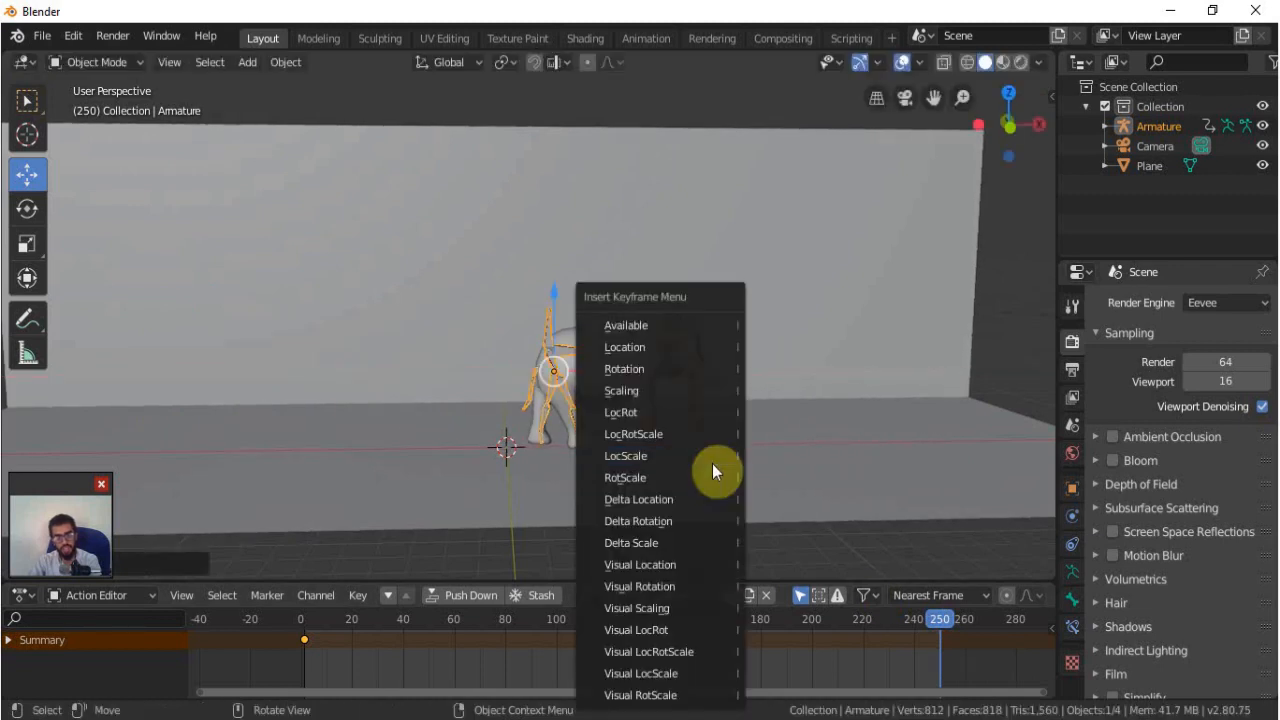
click(646, 354)
Play the animation from near the start to check the elephant's forward movement.
drag(943, 615, 335, 614)
key(space)
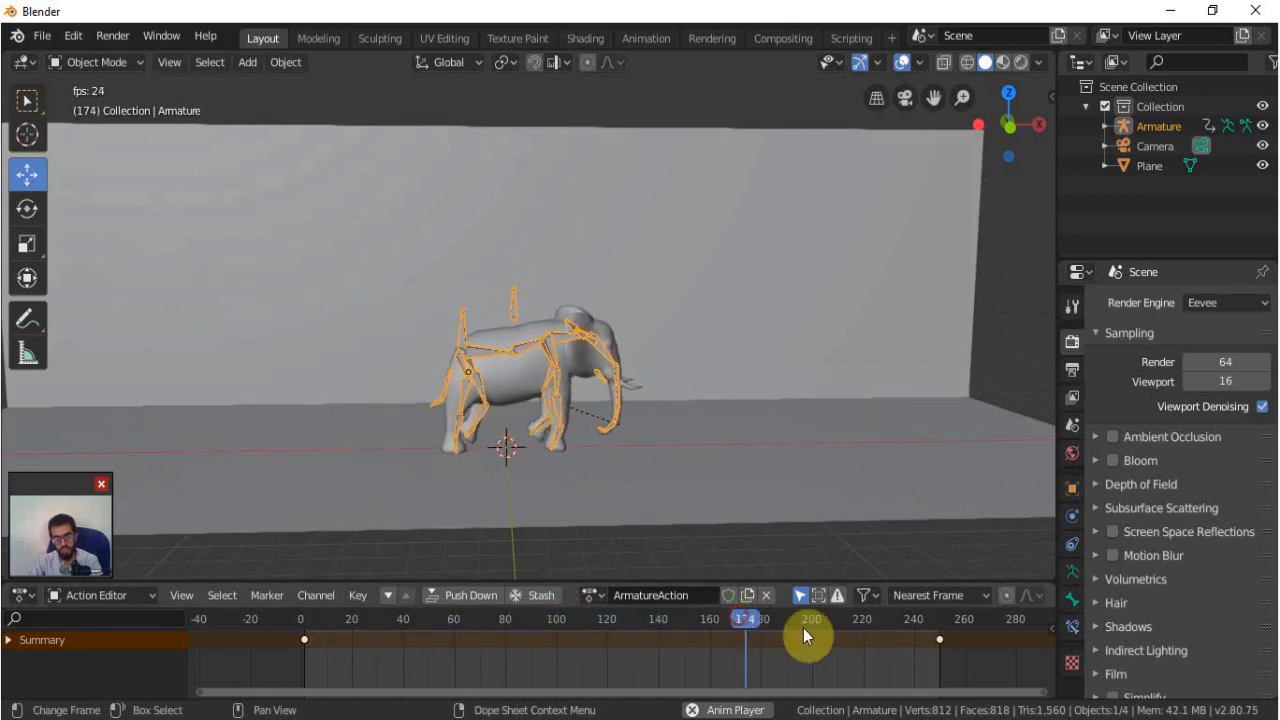
key(Escape)
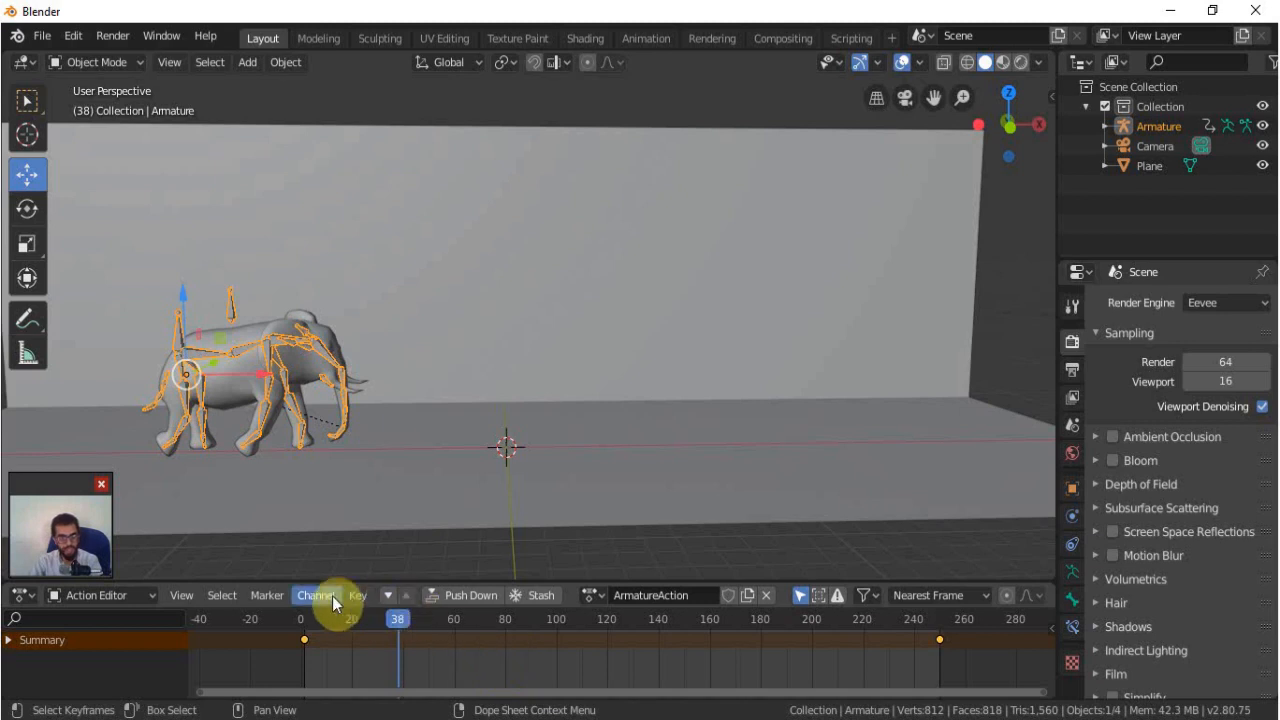
Set the interpolation mode of the armature's location keyframes to Linear.
click(357, 595)
mouse_move(467, 300)
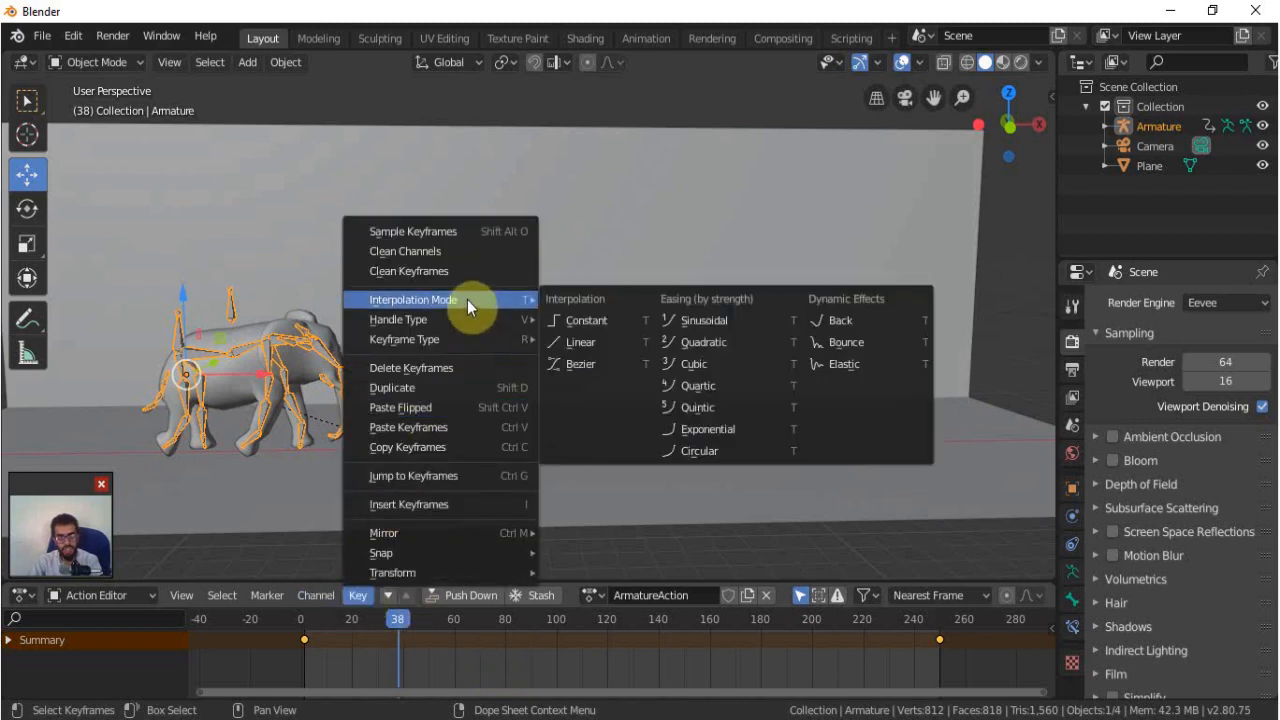
click(602, 340)
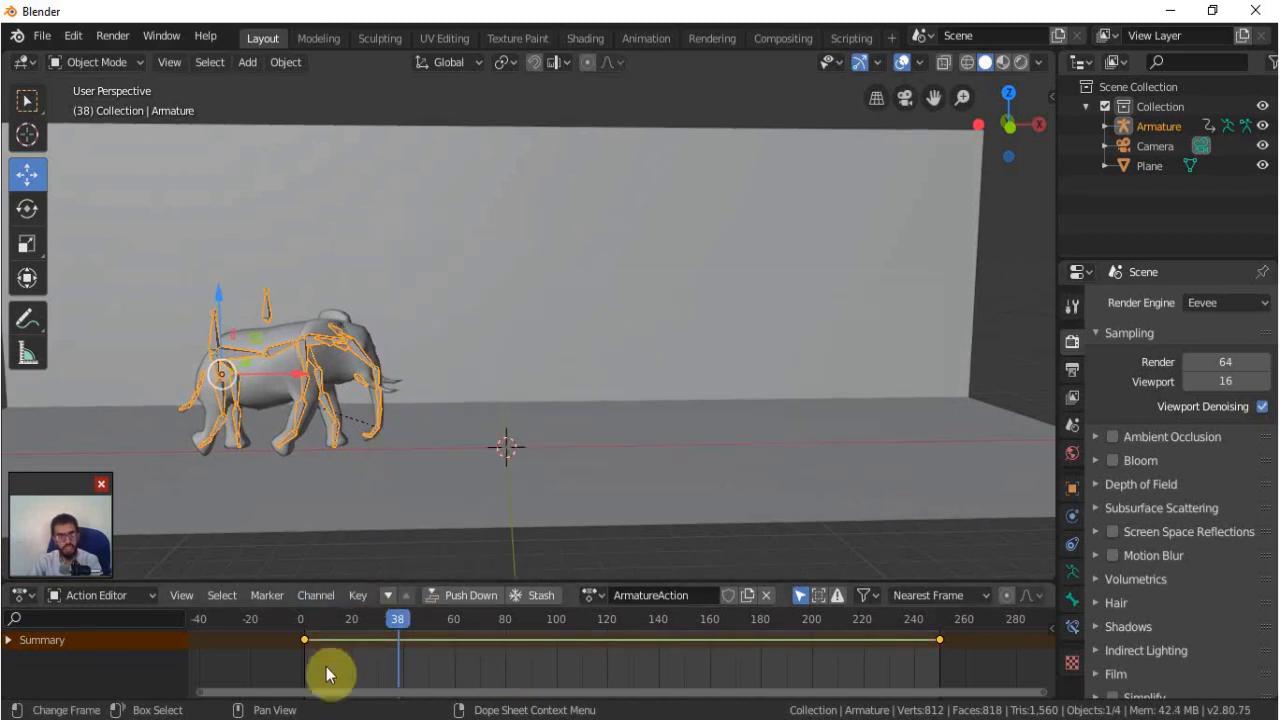
Replay the walk with linear interpolation to check that the feet match the constant forward speed.
drag(388, 625, 348, 622)
key(space)
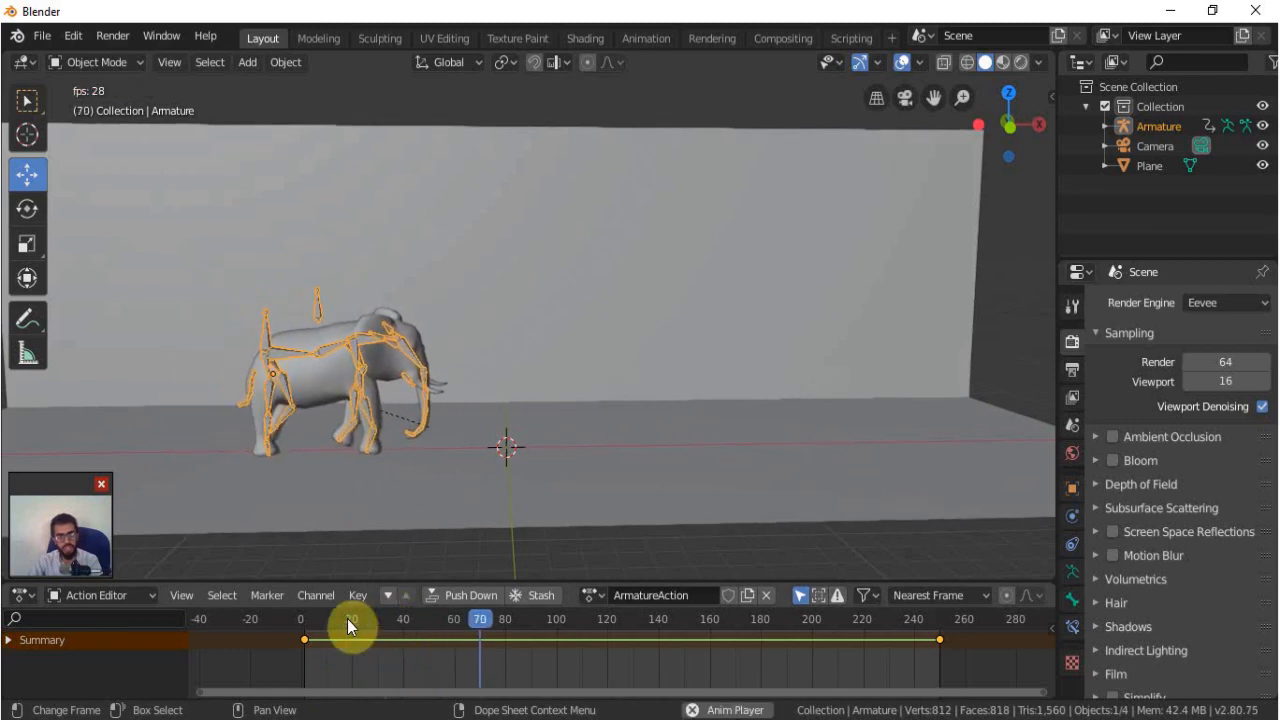
key(space)
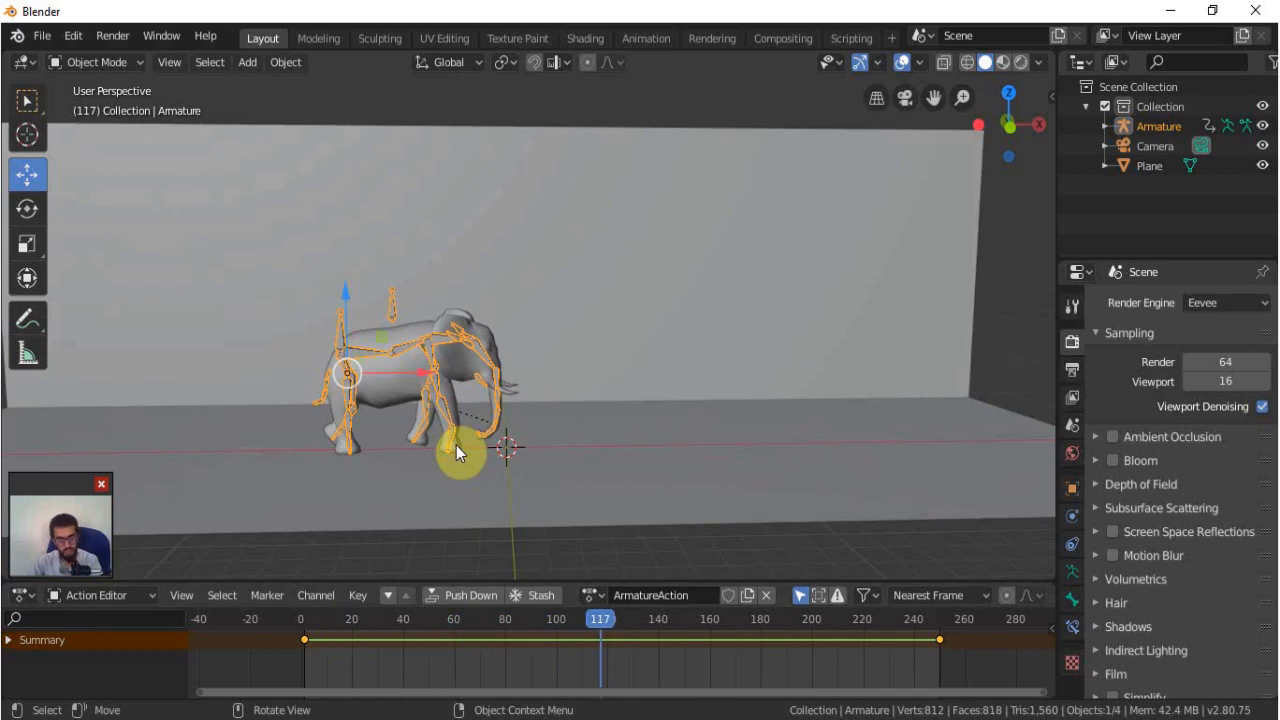
key(space)
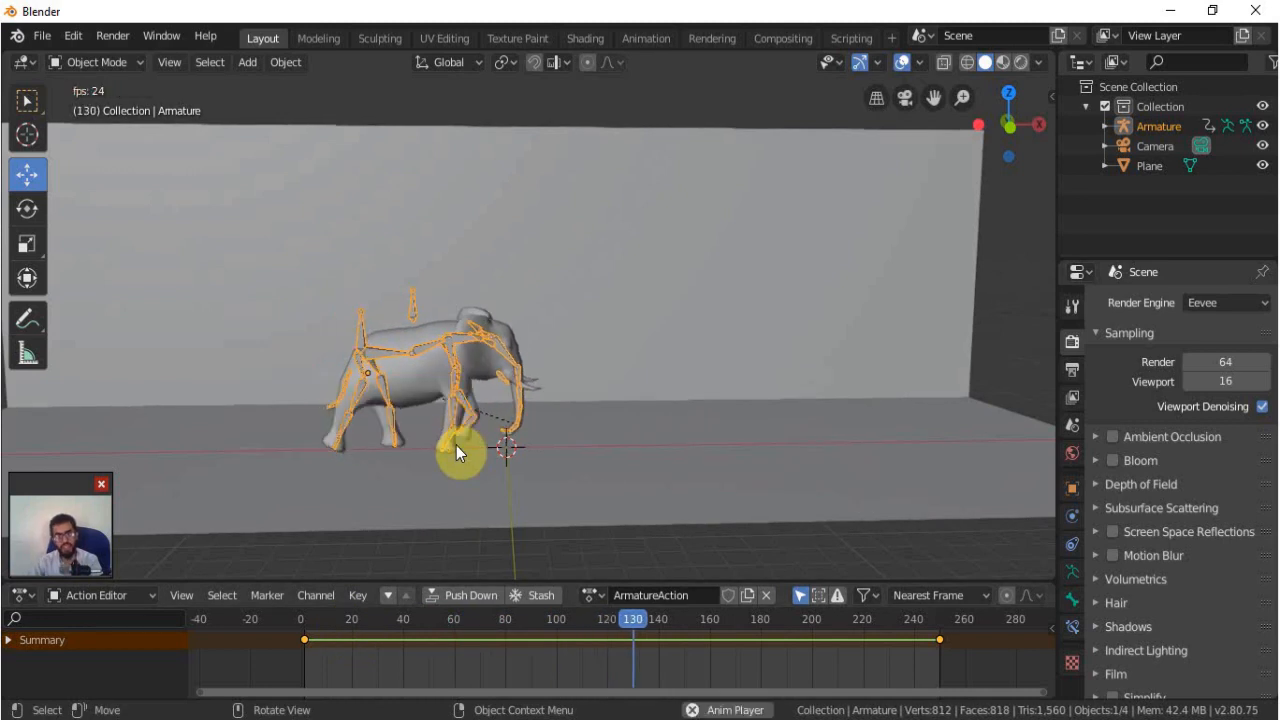
Stop the playback, switch to the camera view and set the current frame to 158.
key(space)
key(KP_0)
drag(370, 655, 707, 705)
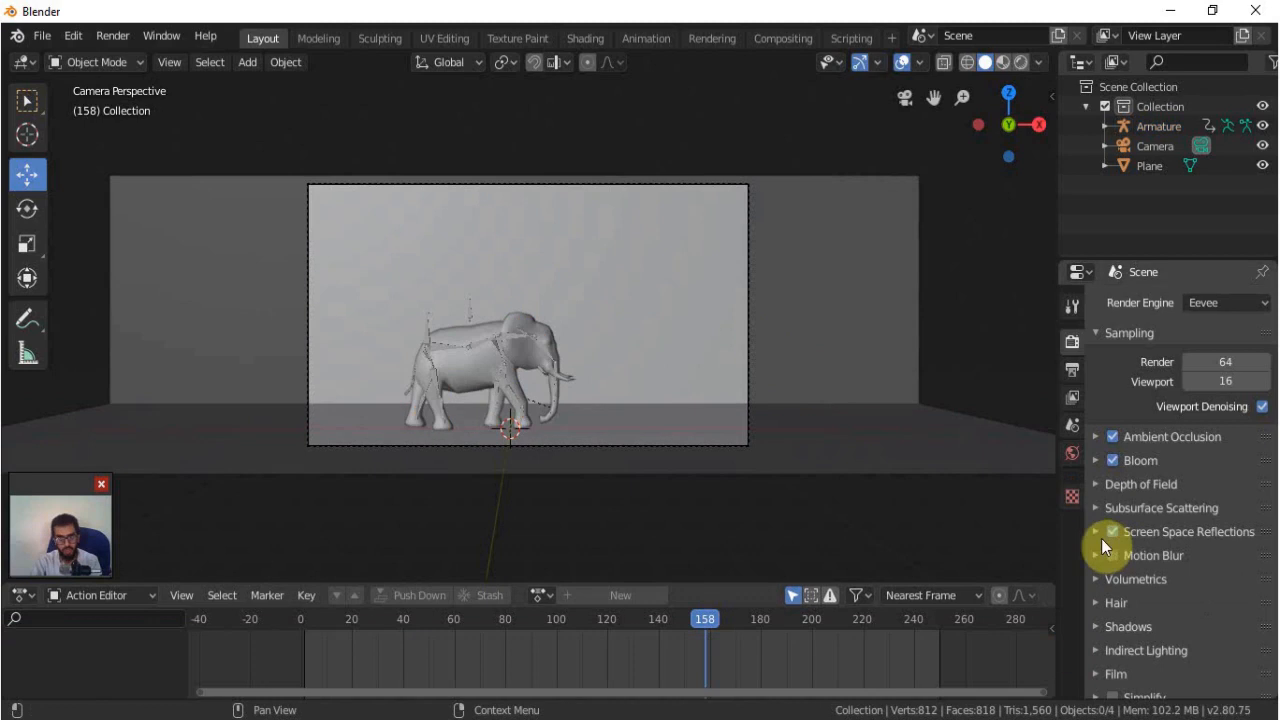
Turn off Screen Space Reflections and set the render samples to 20.
click(1112, 531)
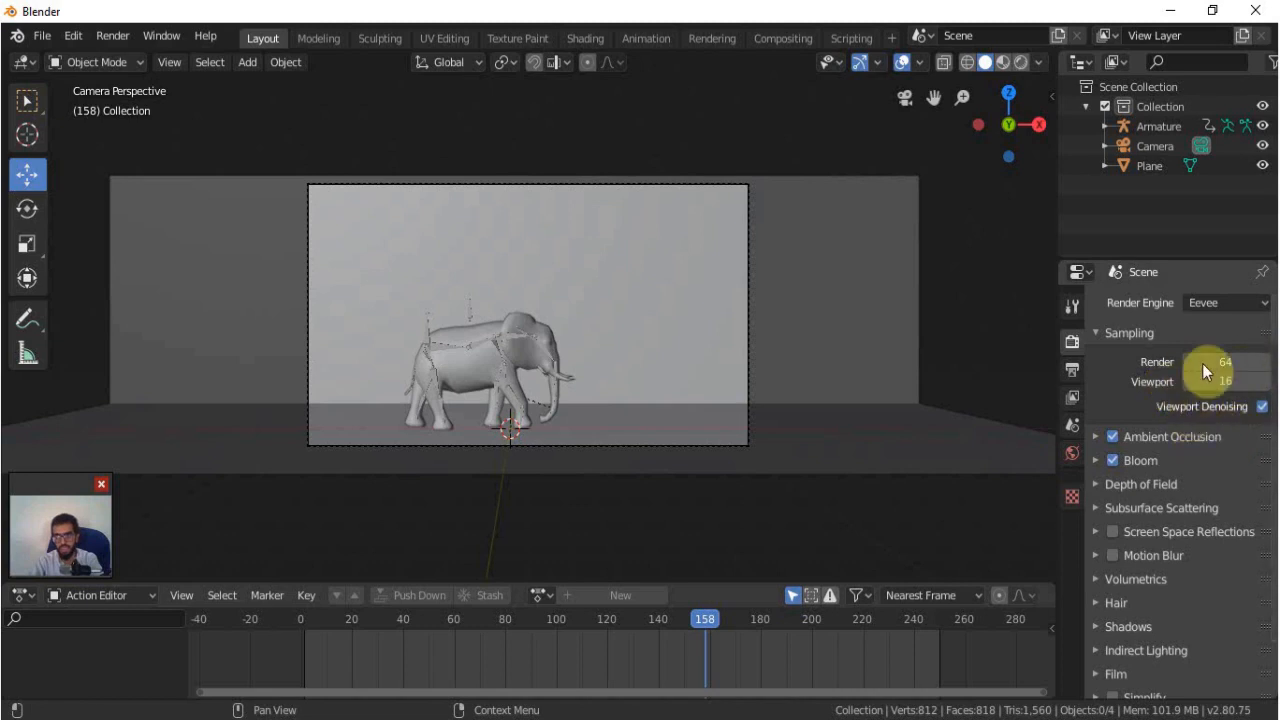
double_click(1228, 358)
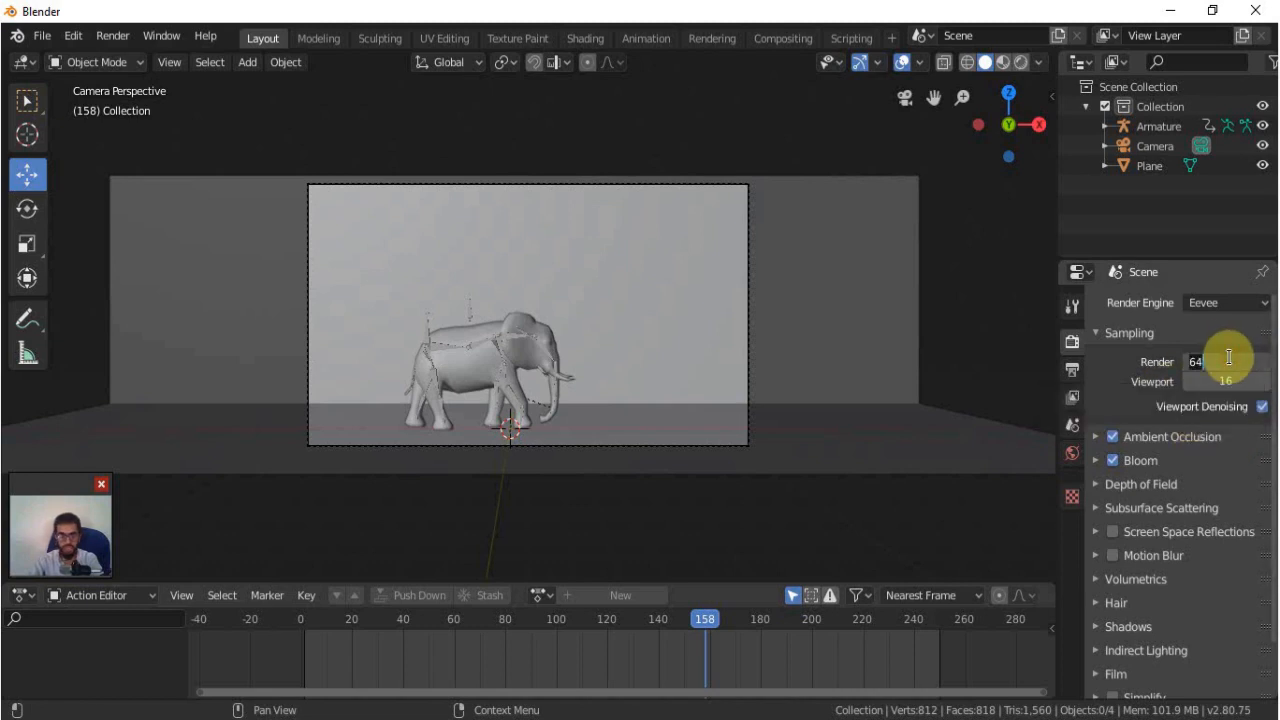
text(20)
key(Return)
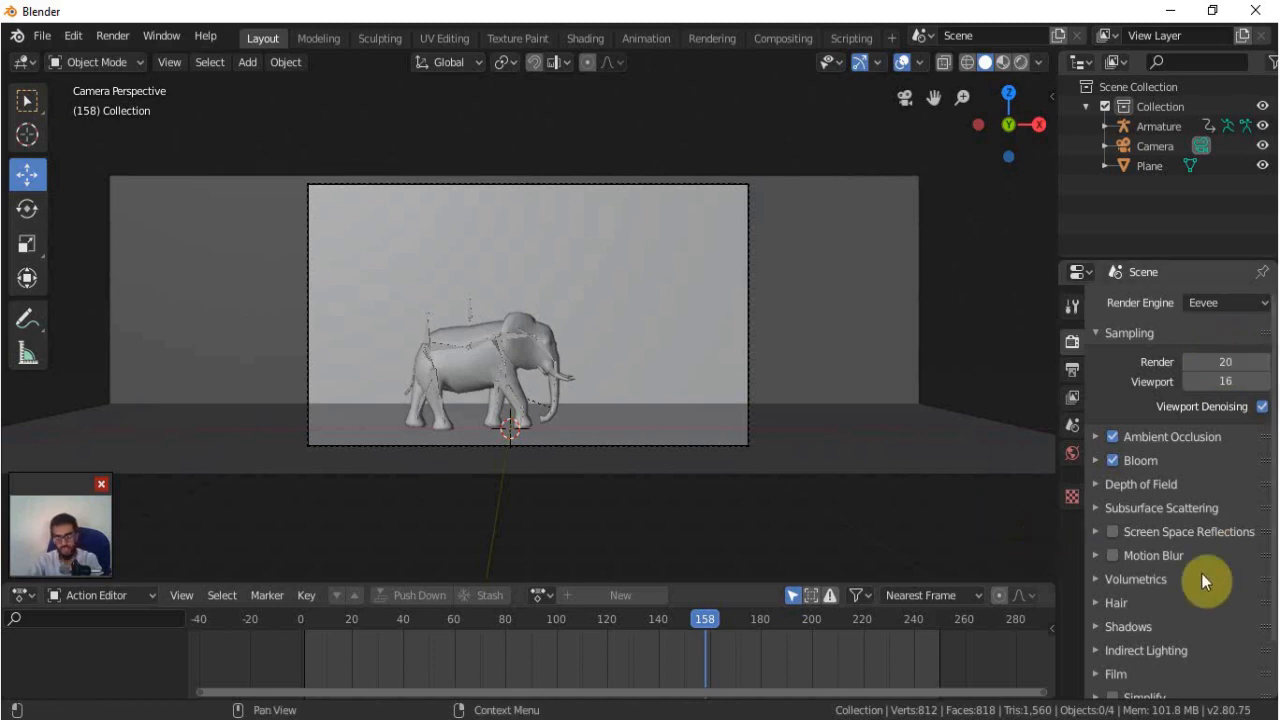
Review the output settings and give the world background color an Environment Texture using yellow_field_2k.hdr.
click(1072, 369)
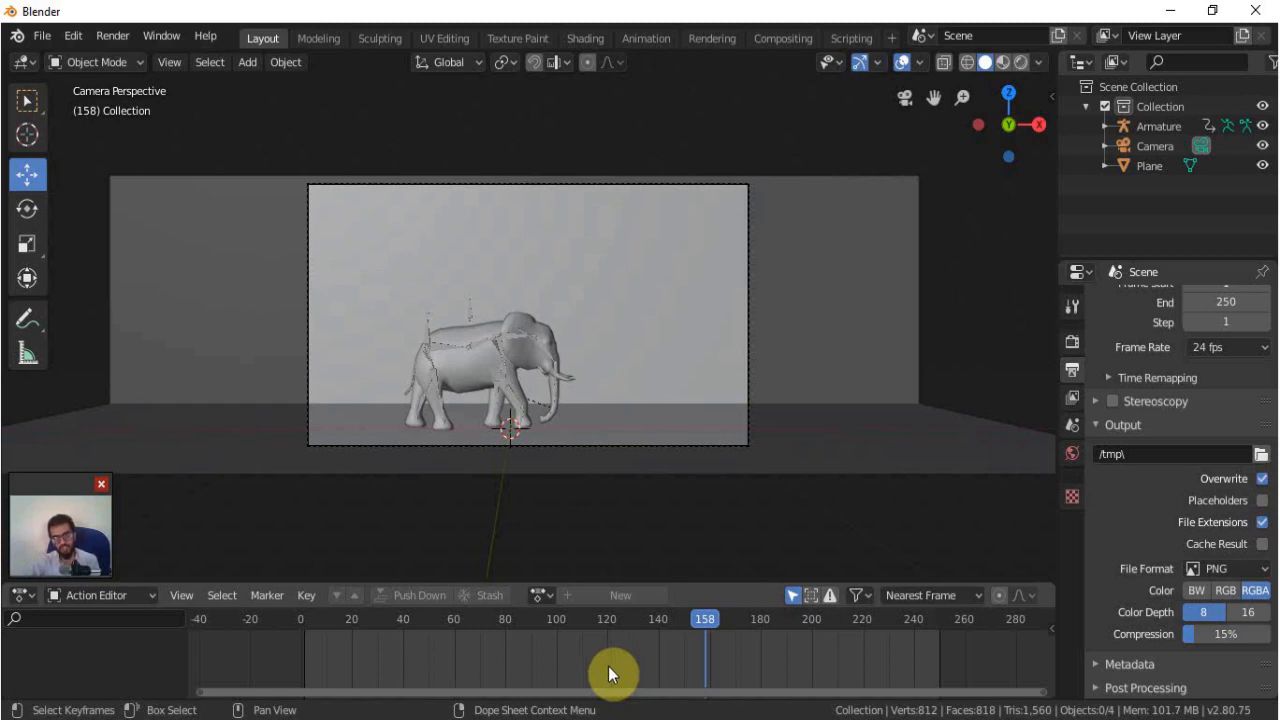
scroll(1076, 455, up, 5)
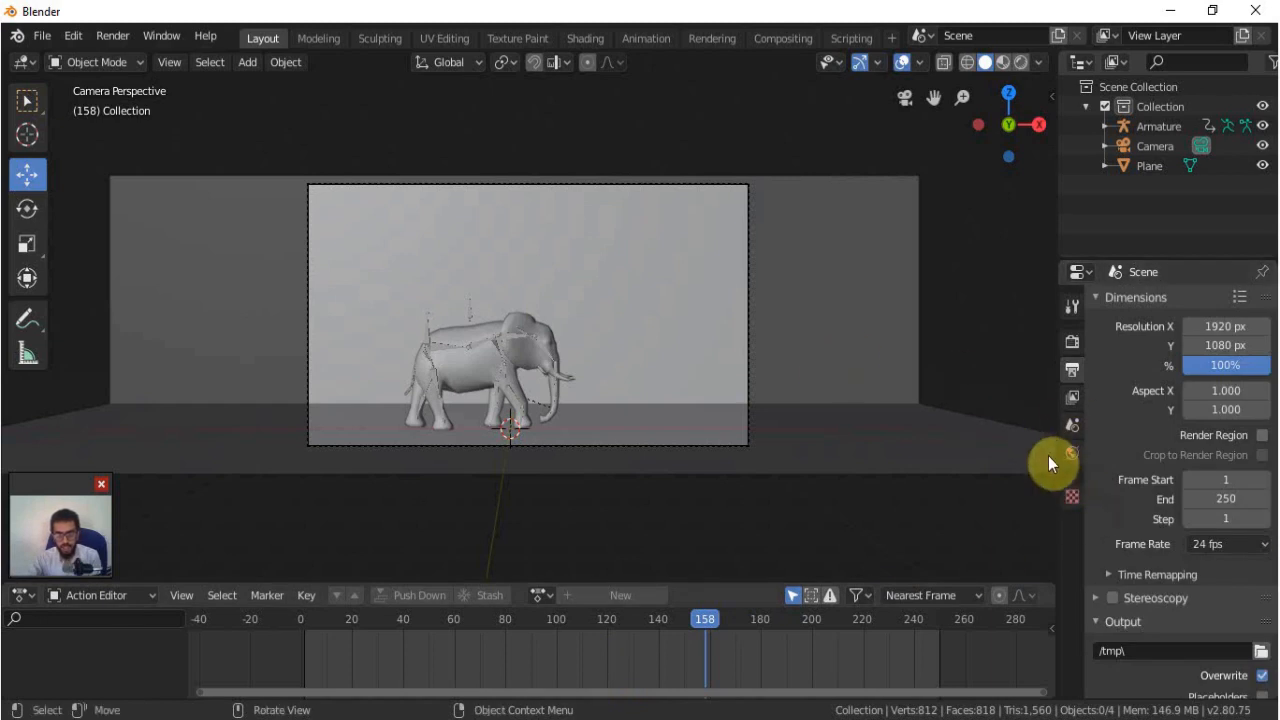
click(1071, 453)
click(1260, 433)
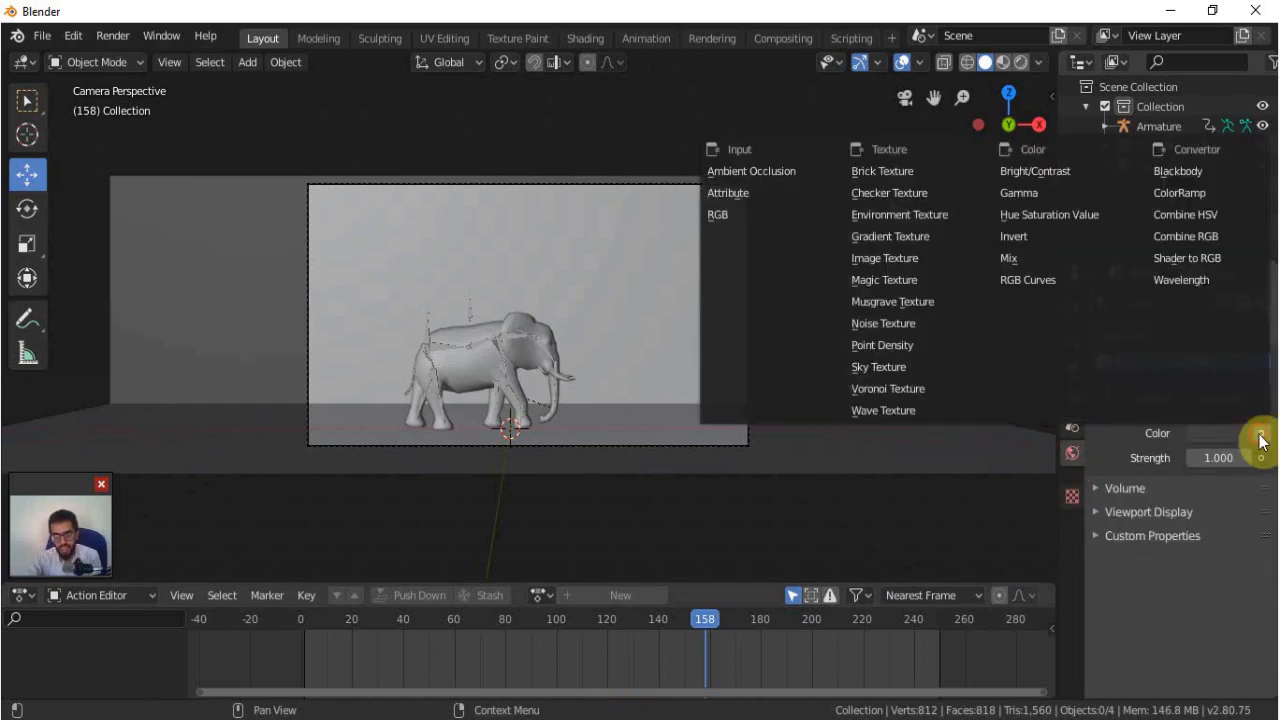
click(884, 214)
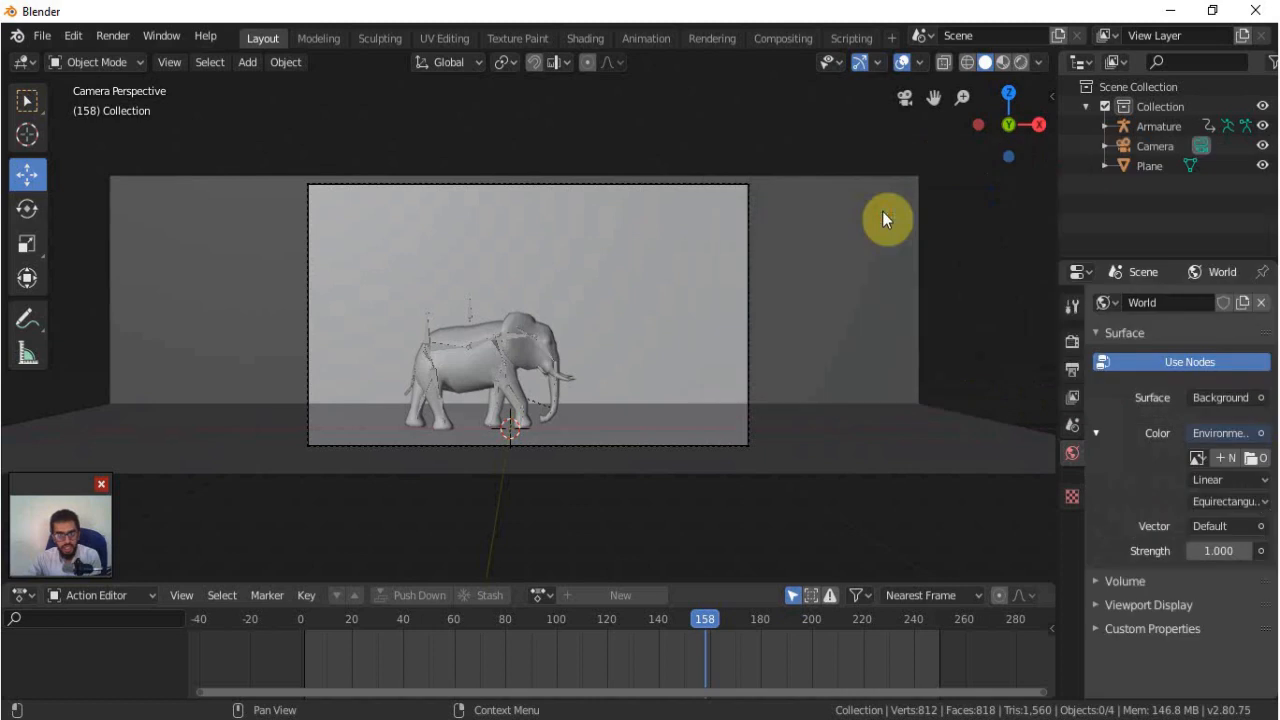
click(1251, 458)
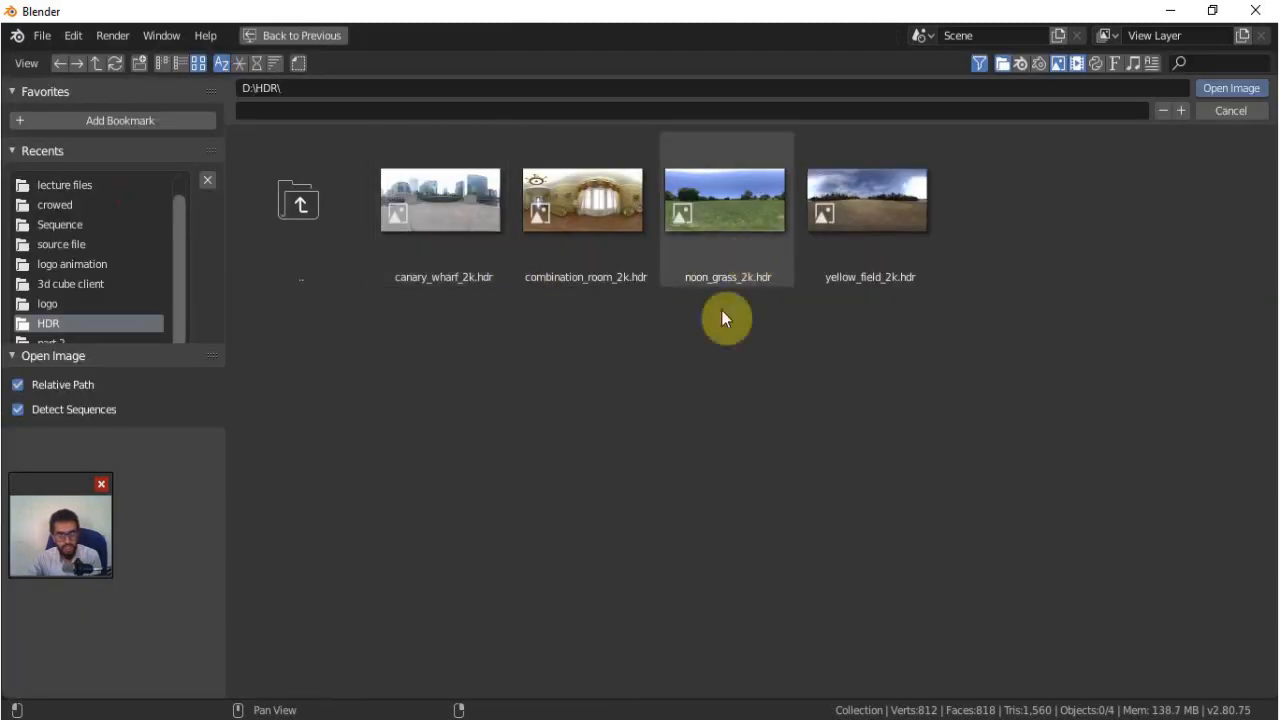
double_click(869, 233)
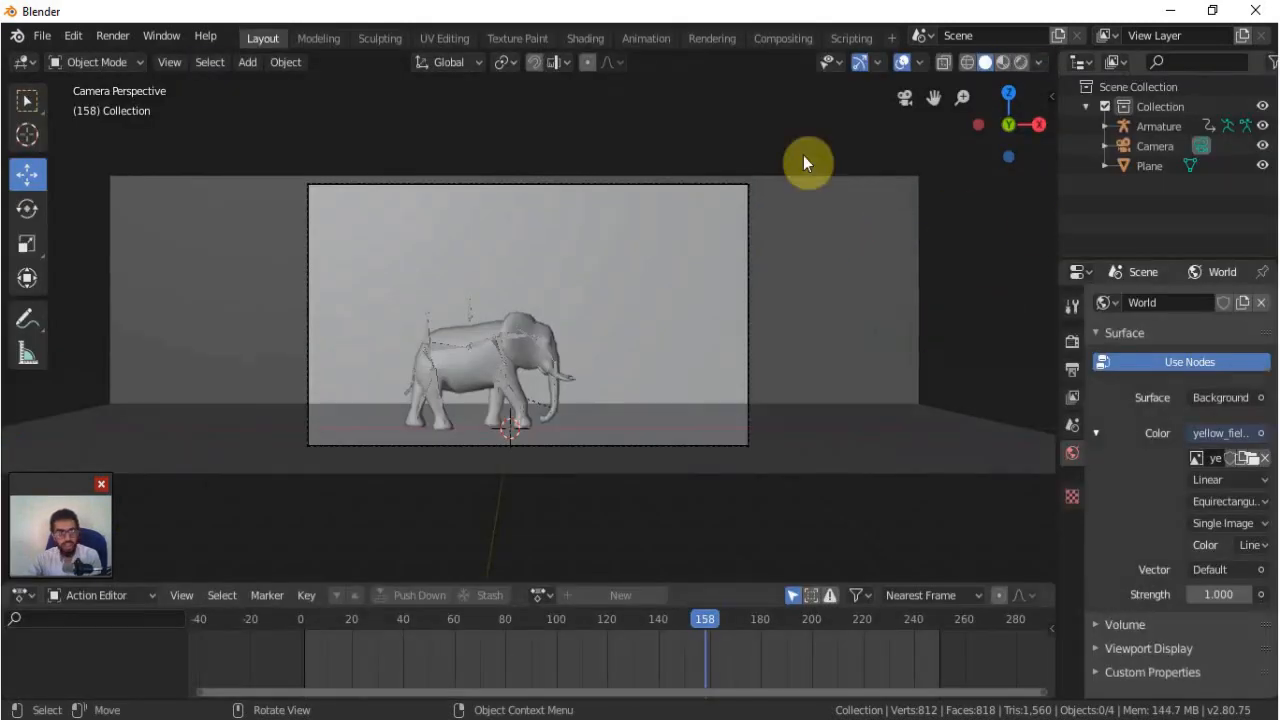
Render frame 158 as a still image and close the render result window.
click(115, 37)
mouse_move(152, 177)
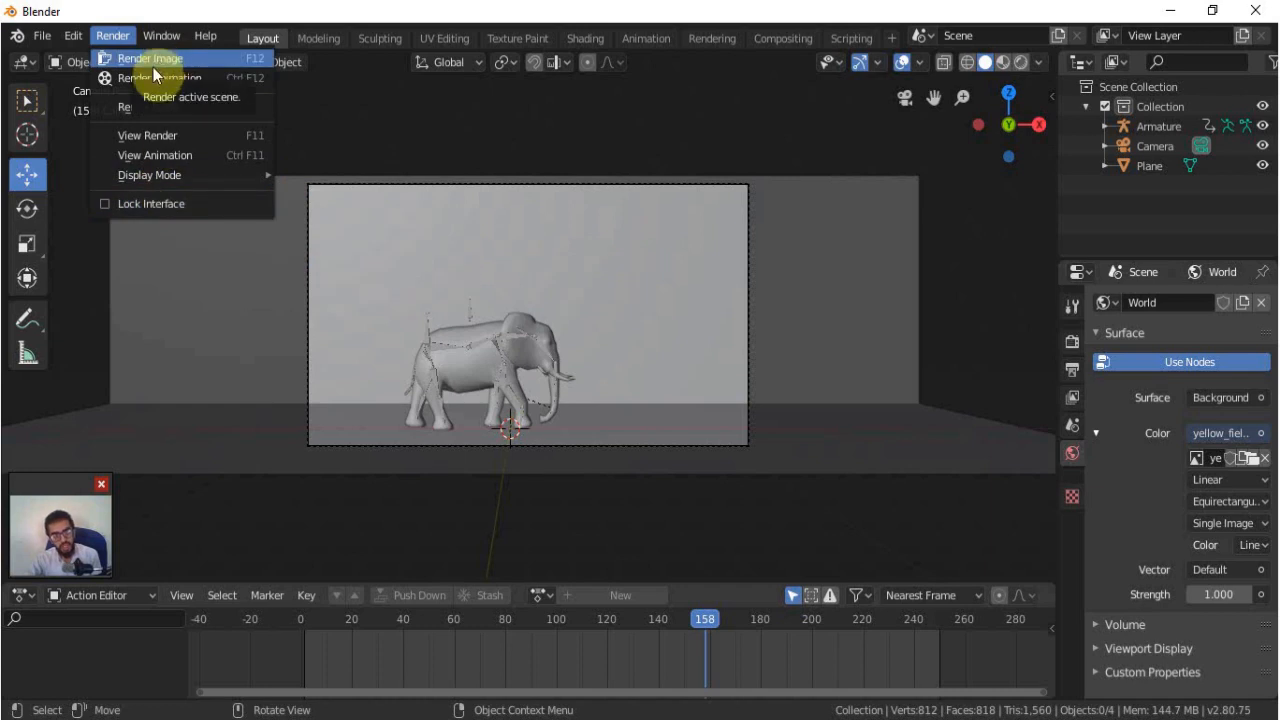
click(108, 58)
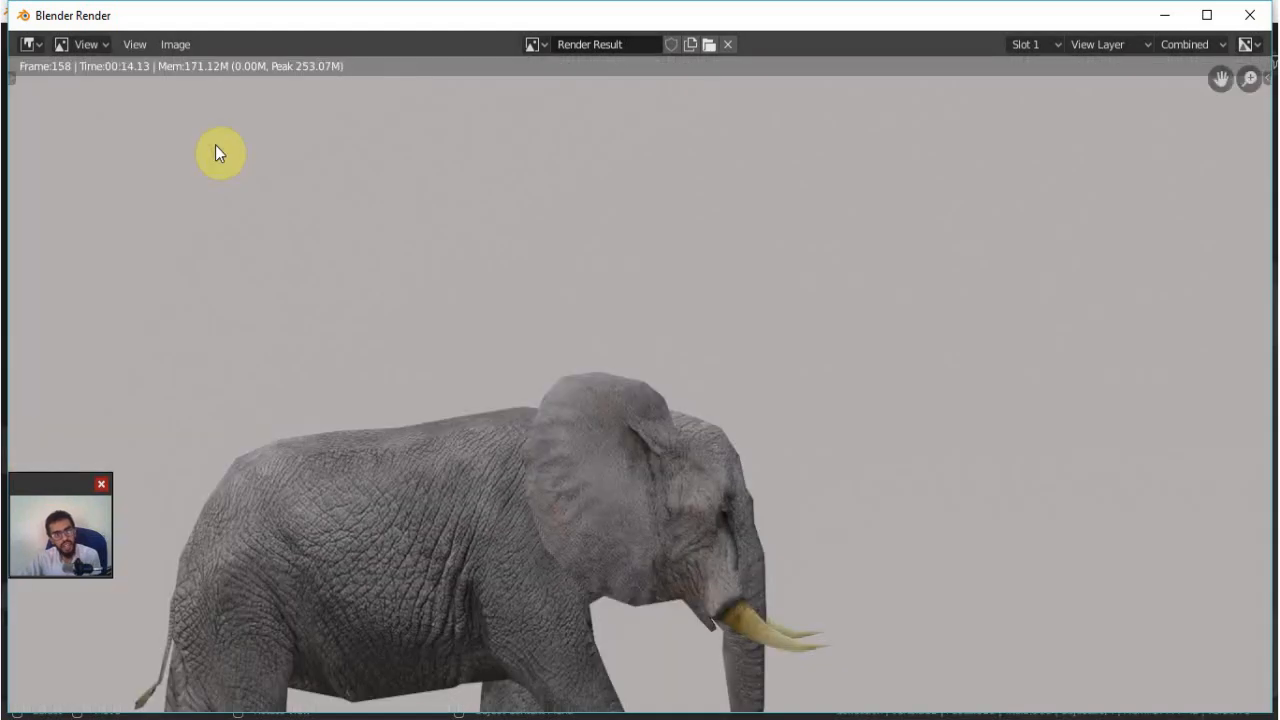
click(1250, 15)
click(112, 35)
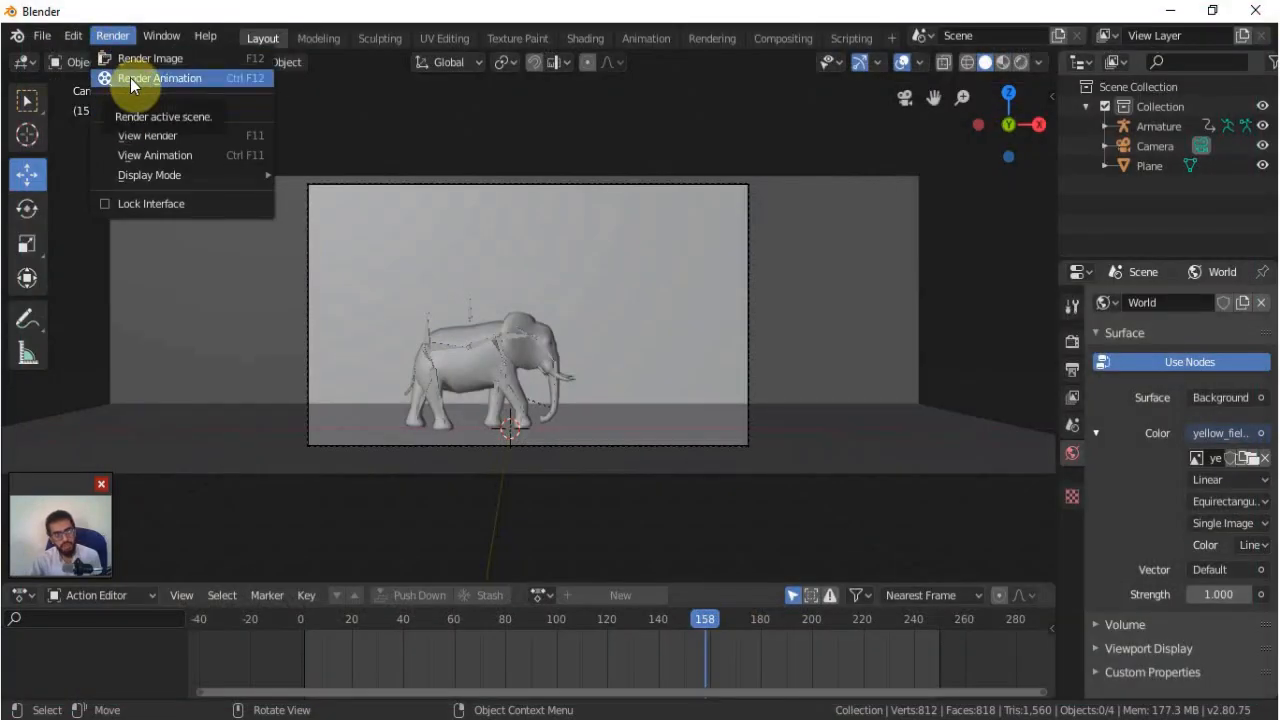
Go to frame 160 and append all objects from the file "PSL truck modfiied .blend" into the scene.
drag(420, 640, 710, 708)
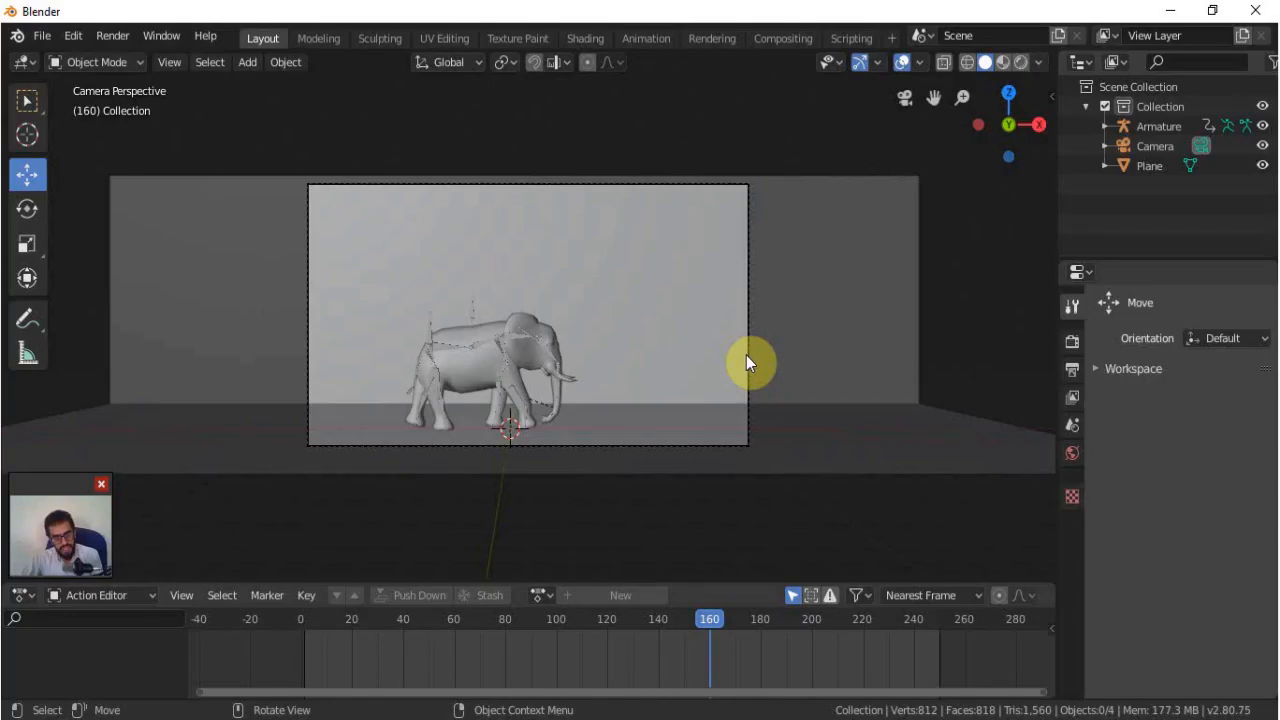
drag(746, 355, 795, 462)
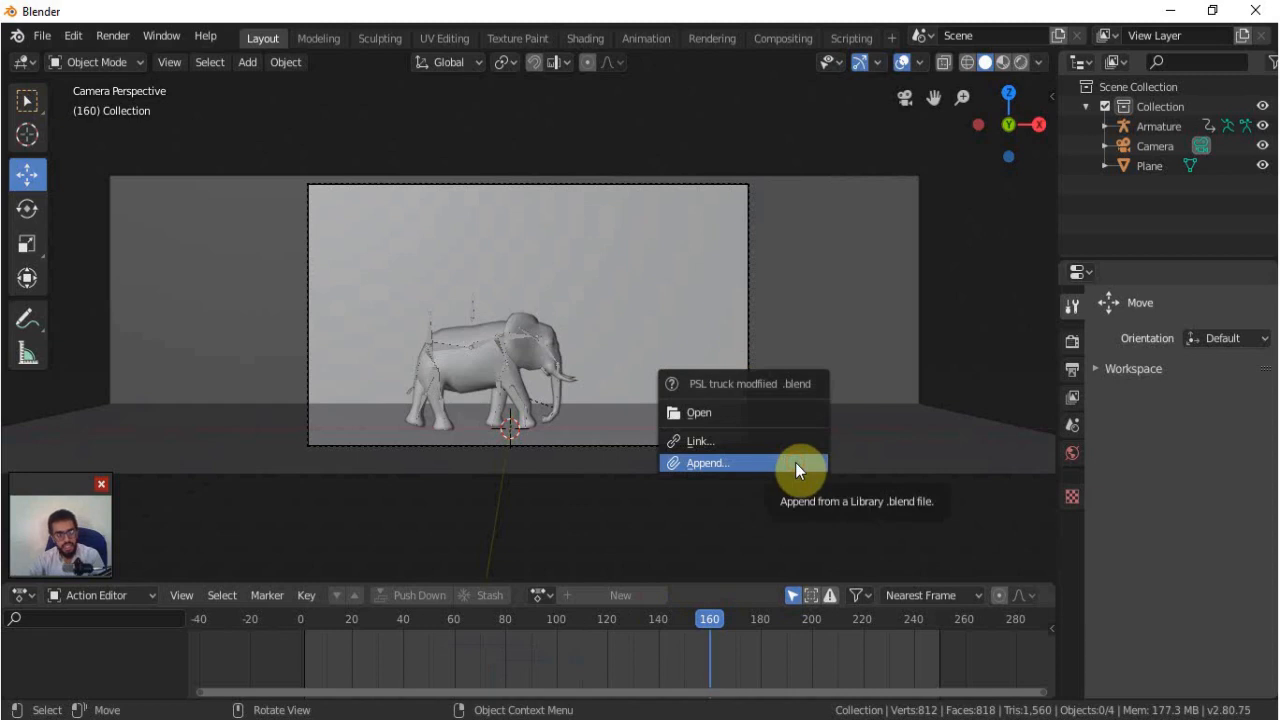
click(795, 462)
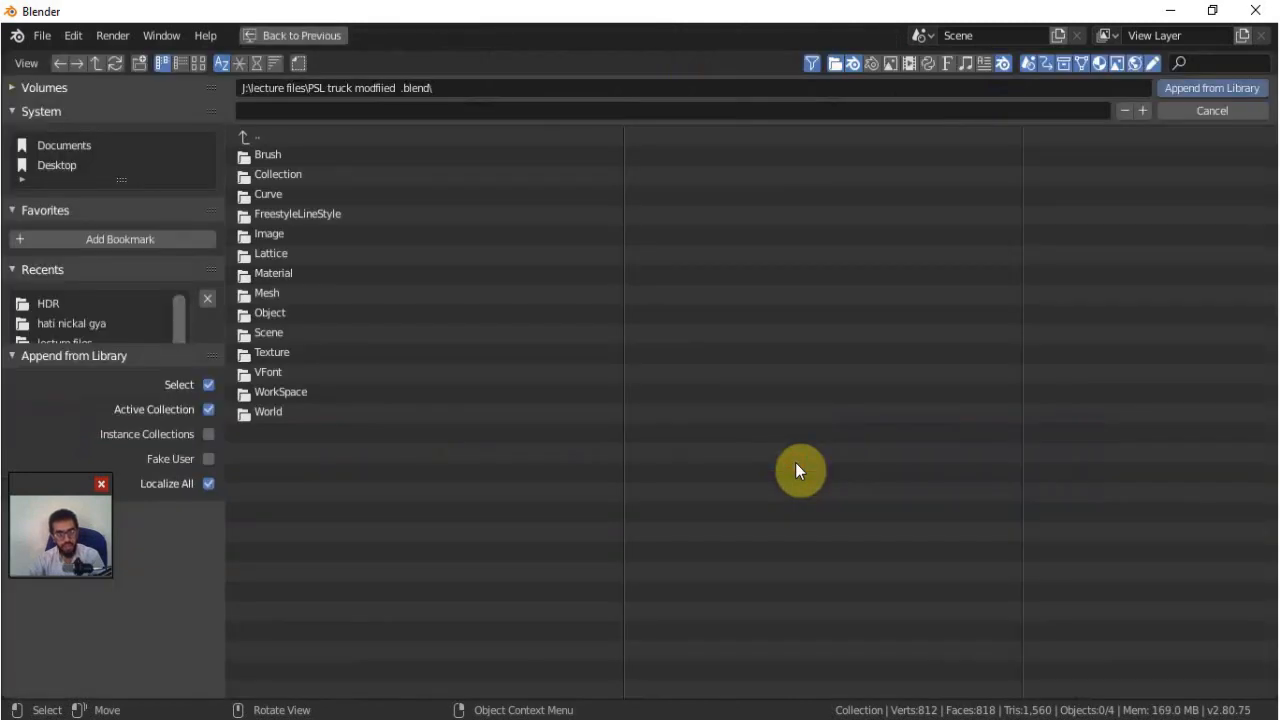
double_click(271, 317)
key(a)
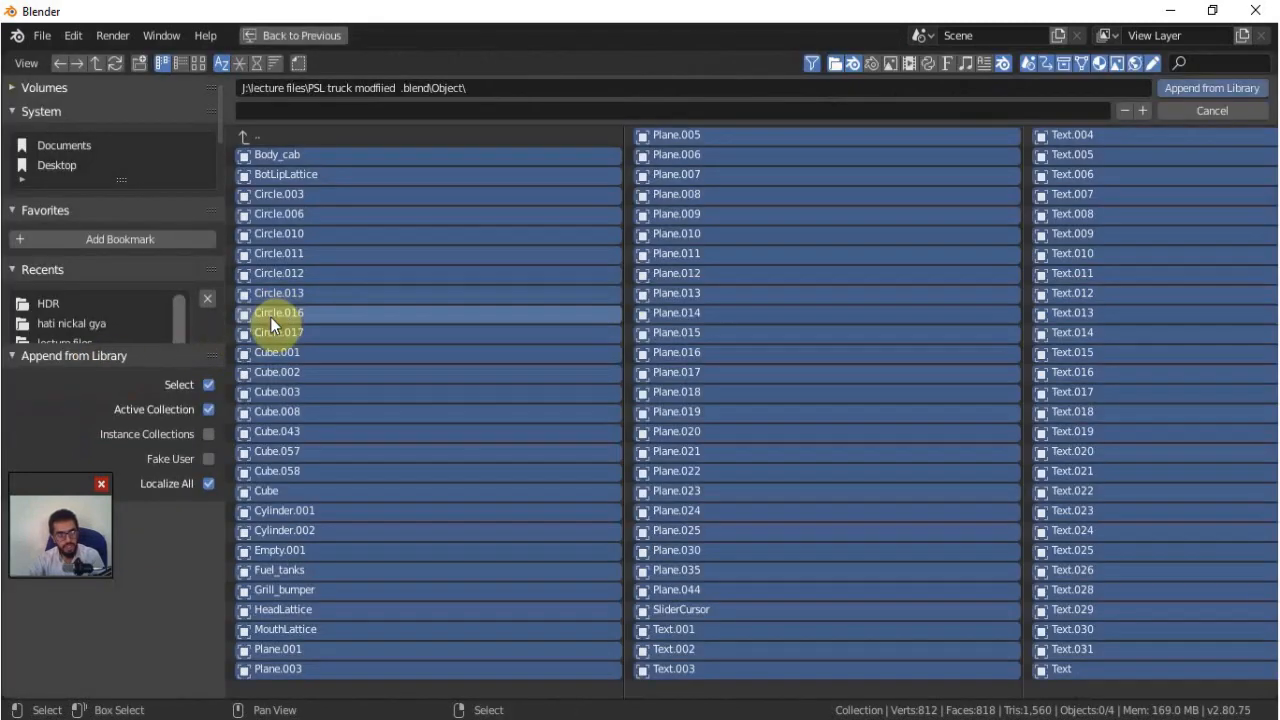
click(1207, 92)
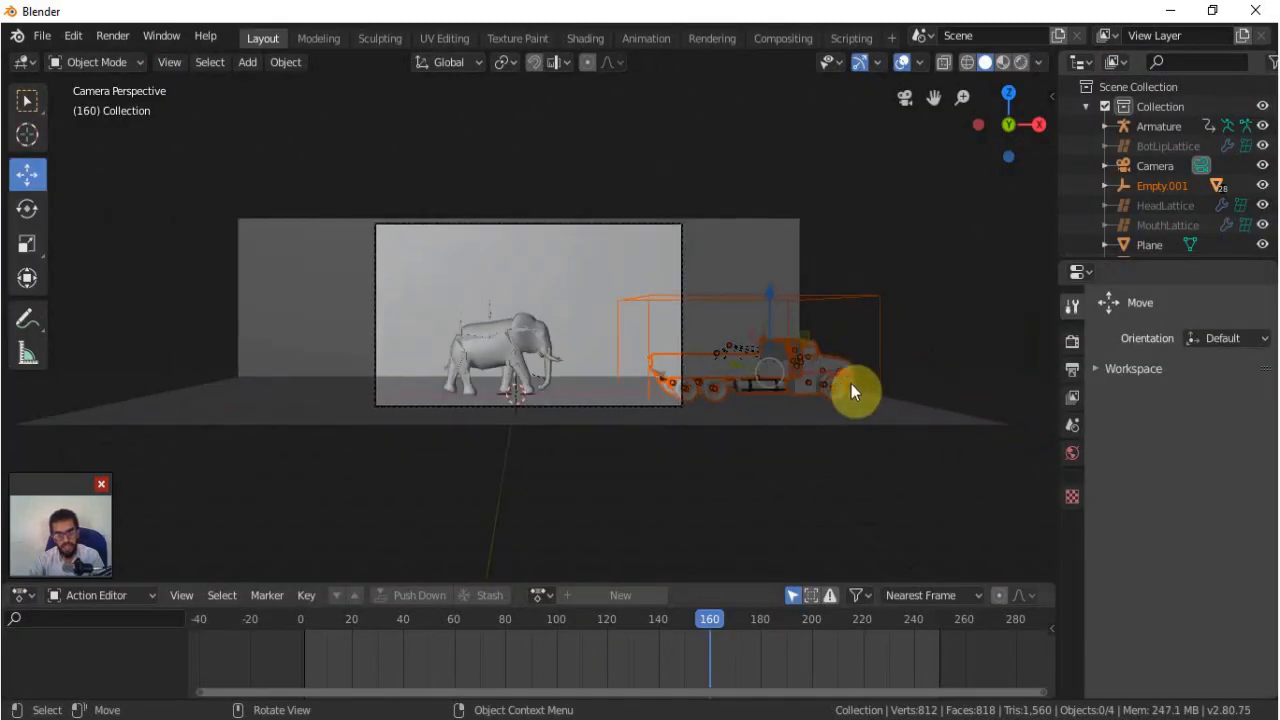
key(g)
key(x)
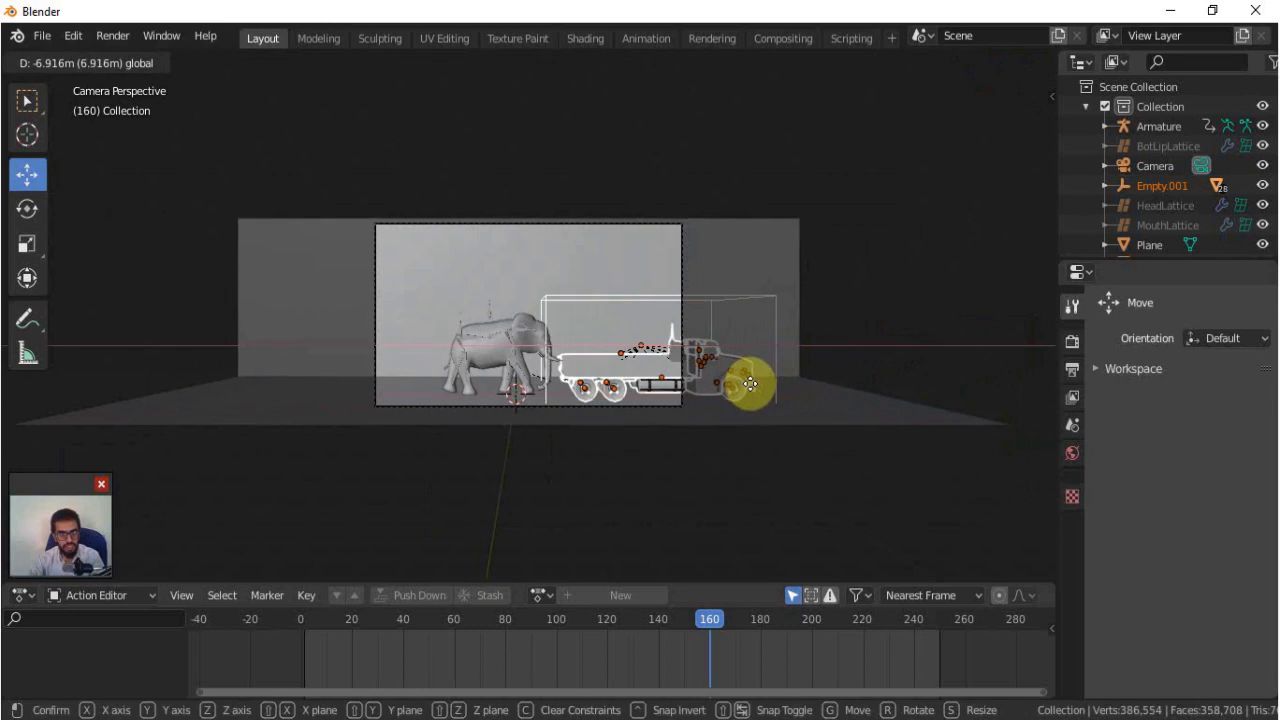
key(Escape)
key(g)
key(x)
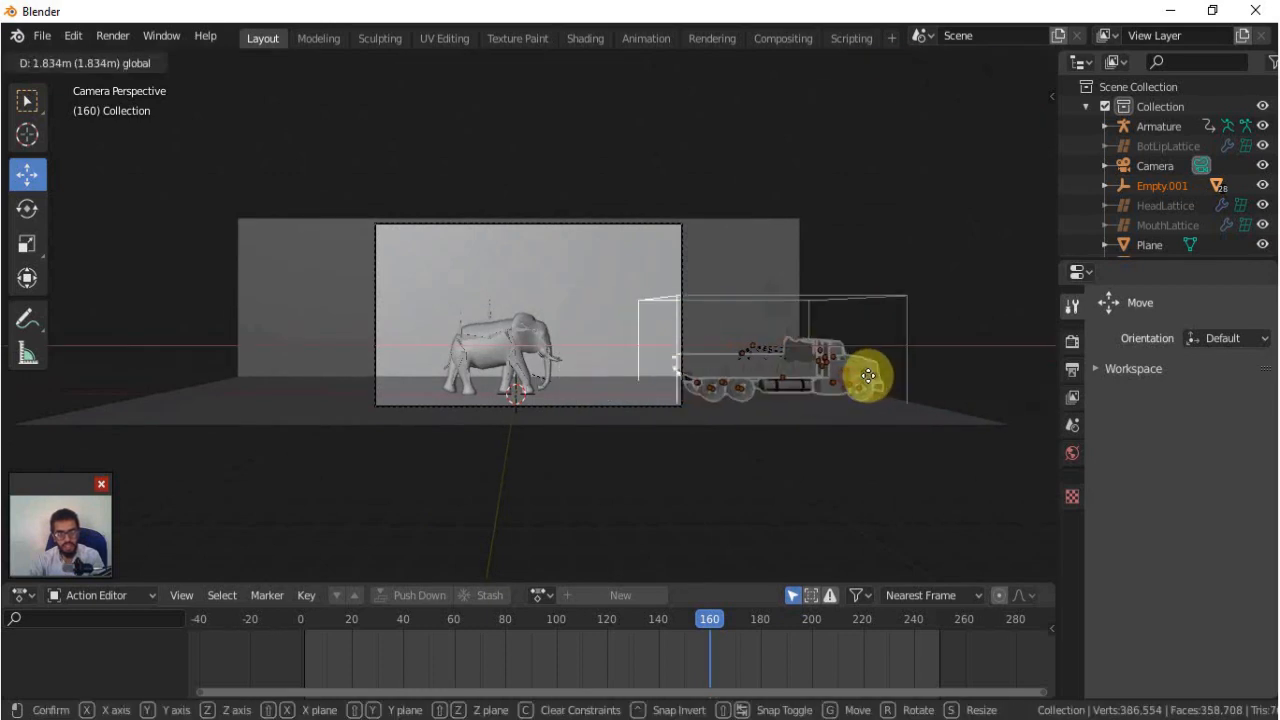
click(877, 377)
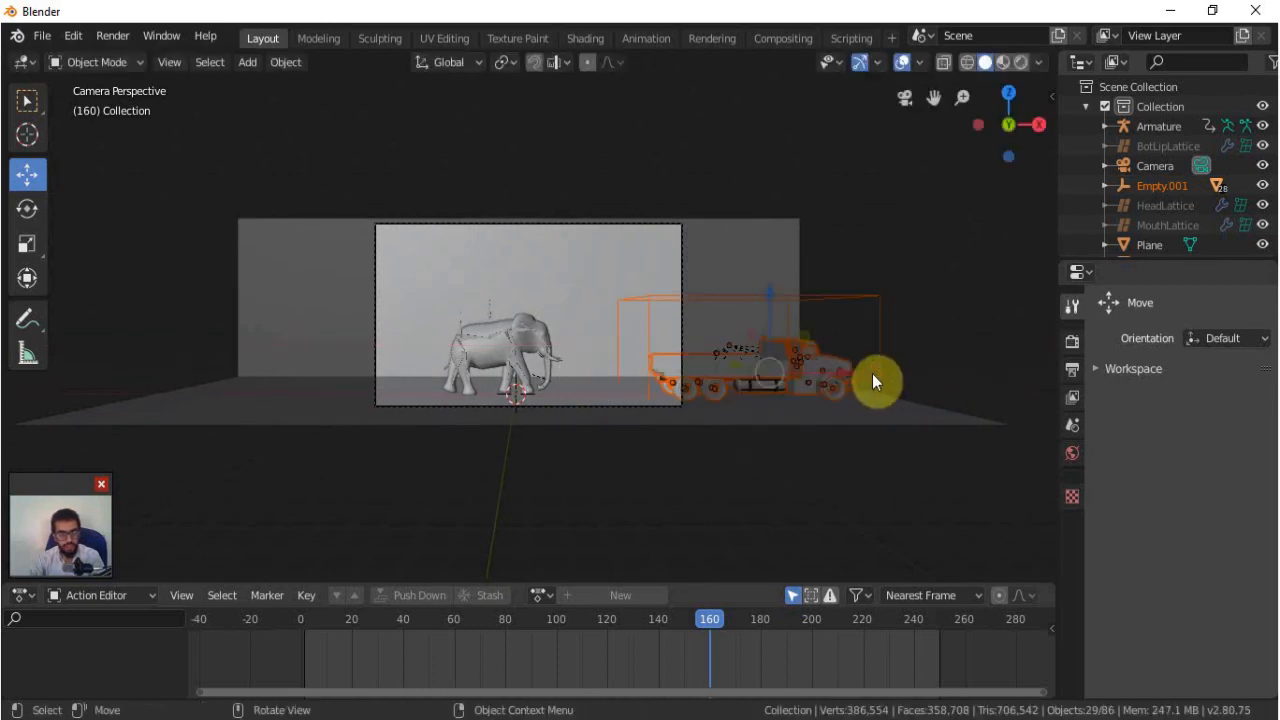
Move the appended truck back along the X axis using its parent Empty.001, so it stands just ahead of the elephant.
key(g)
key(x)
click(763, 380)
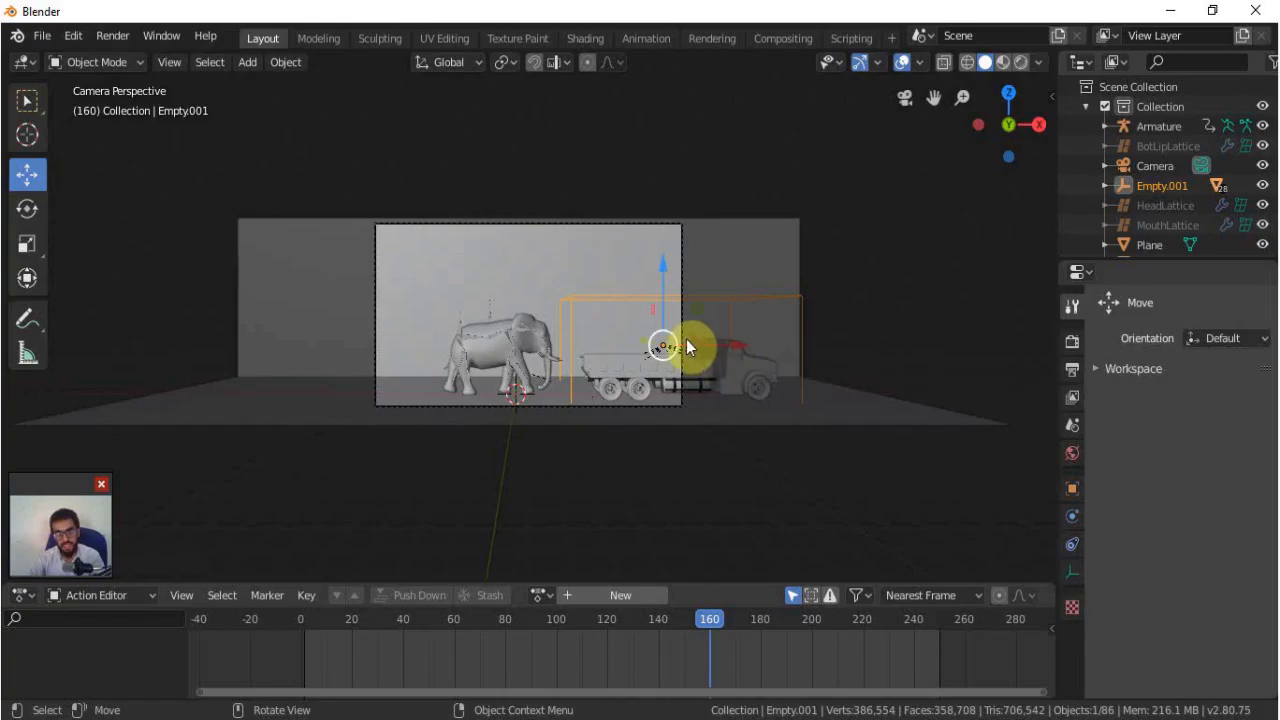
key(g)
key(x)
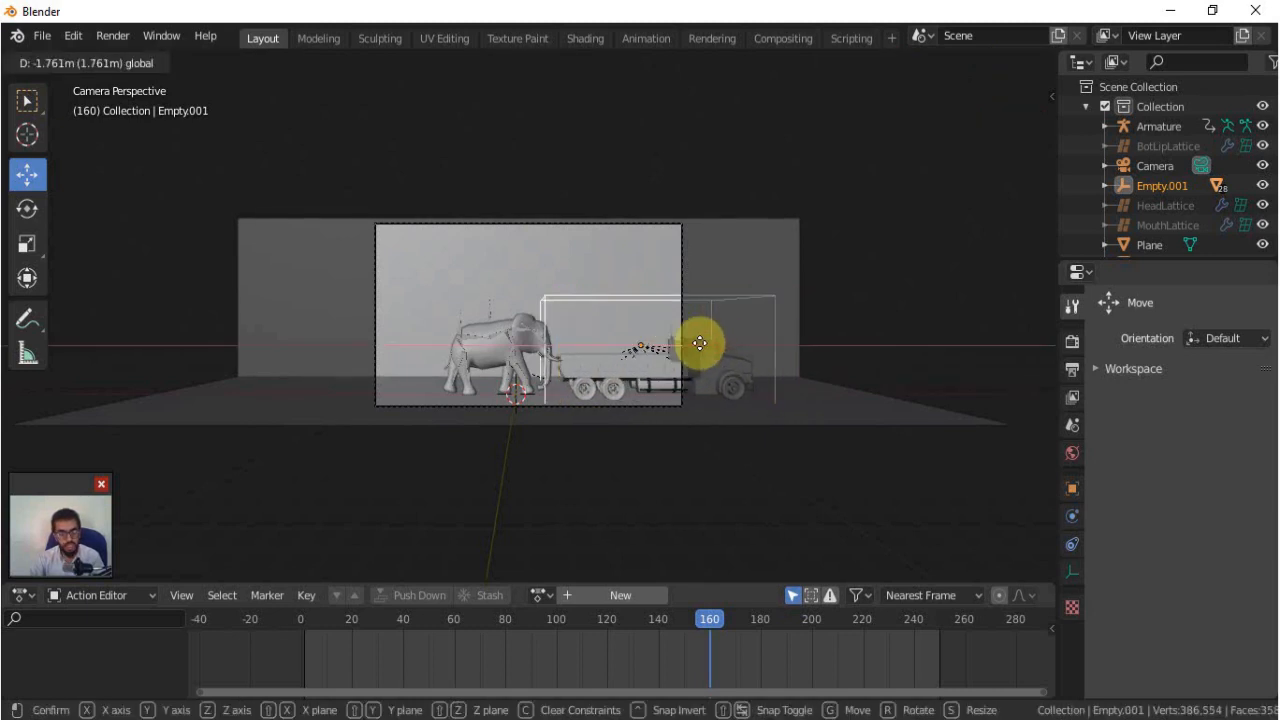
click(709, 343)
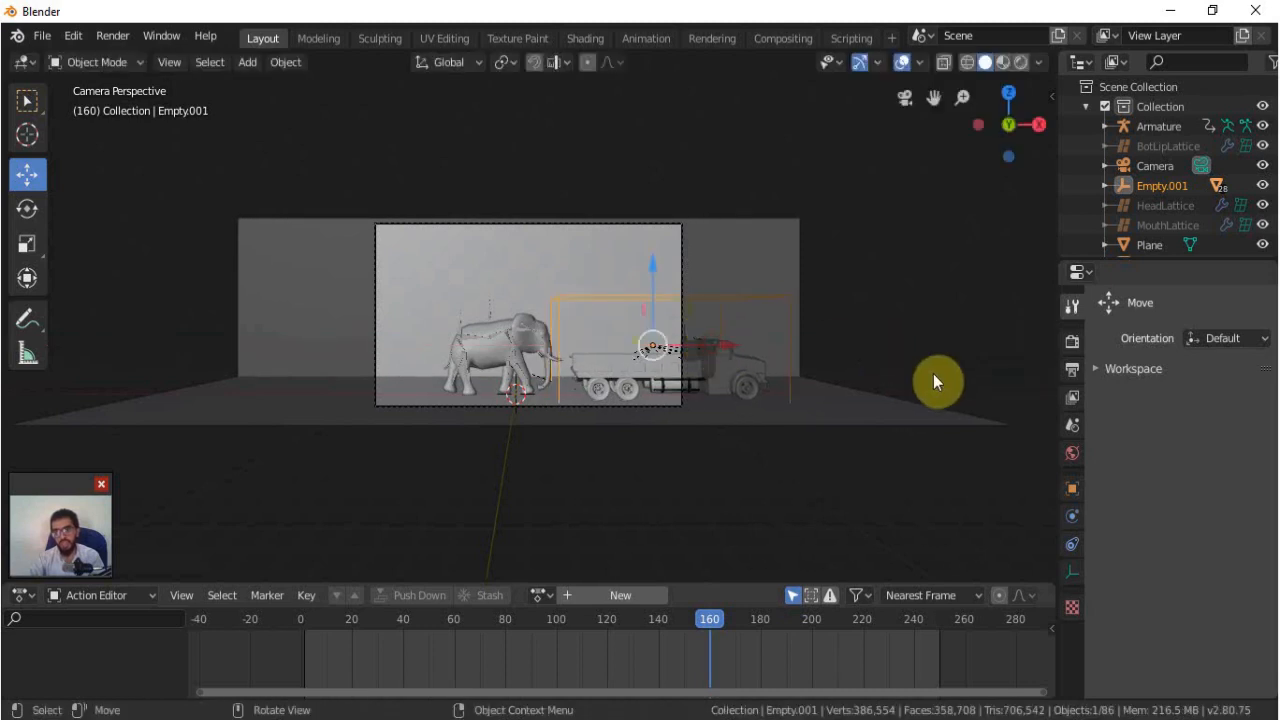
Rotate the gate building about the vertical axis and place it so its archway spans the path of the elephant and truck.
middle_drag(933, 373, 357, 360)
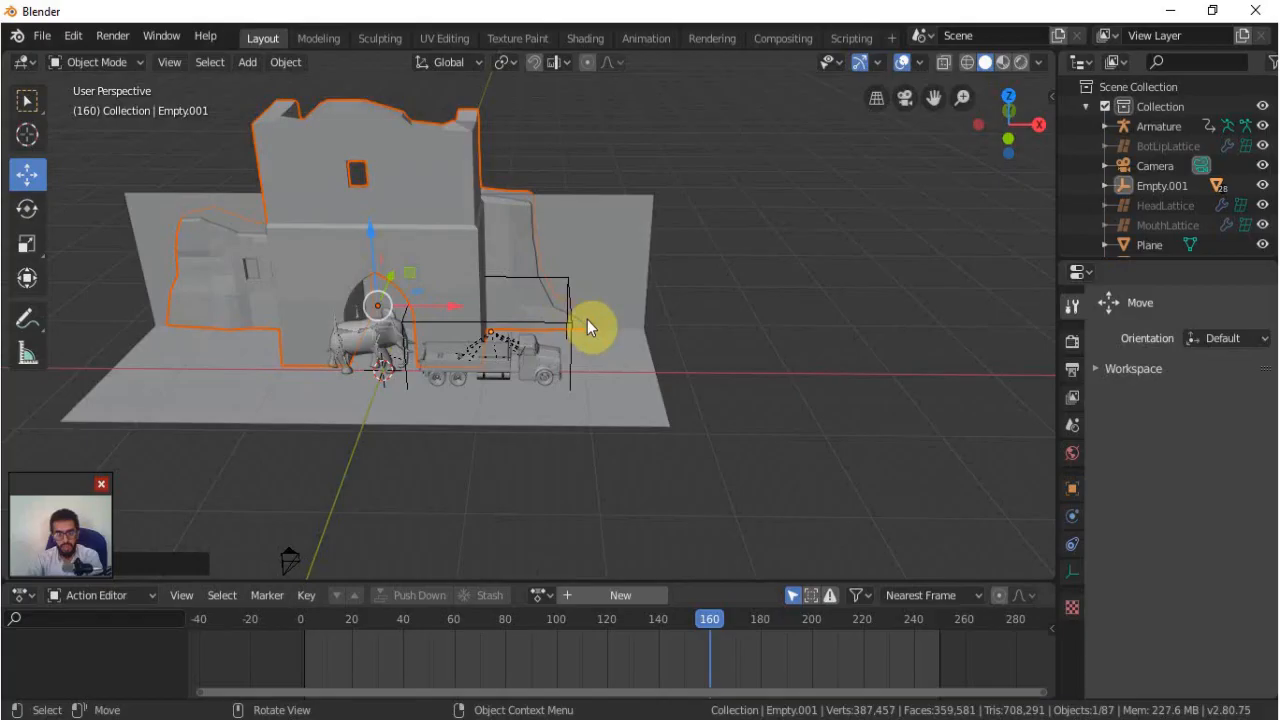
key(KP_7)
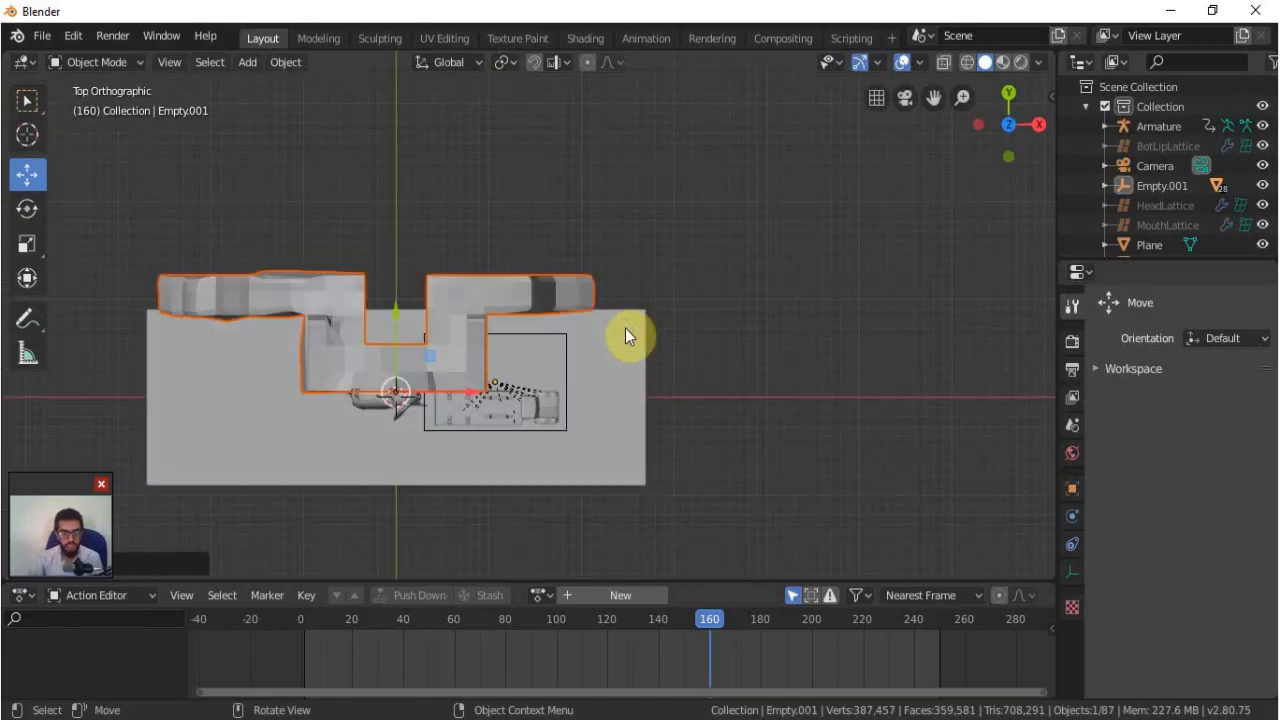
key(r)
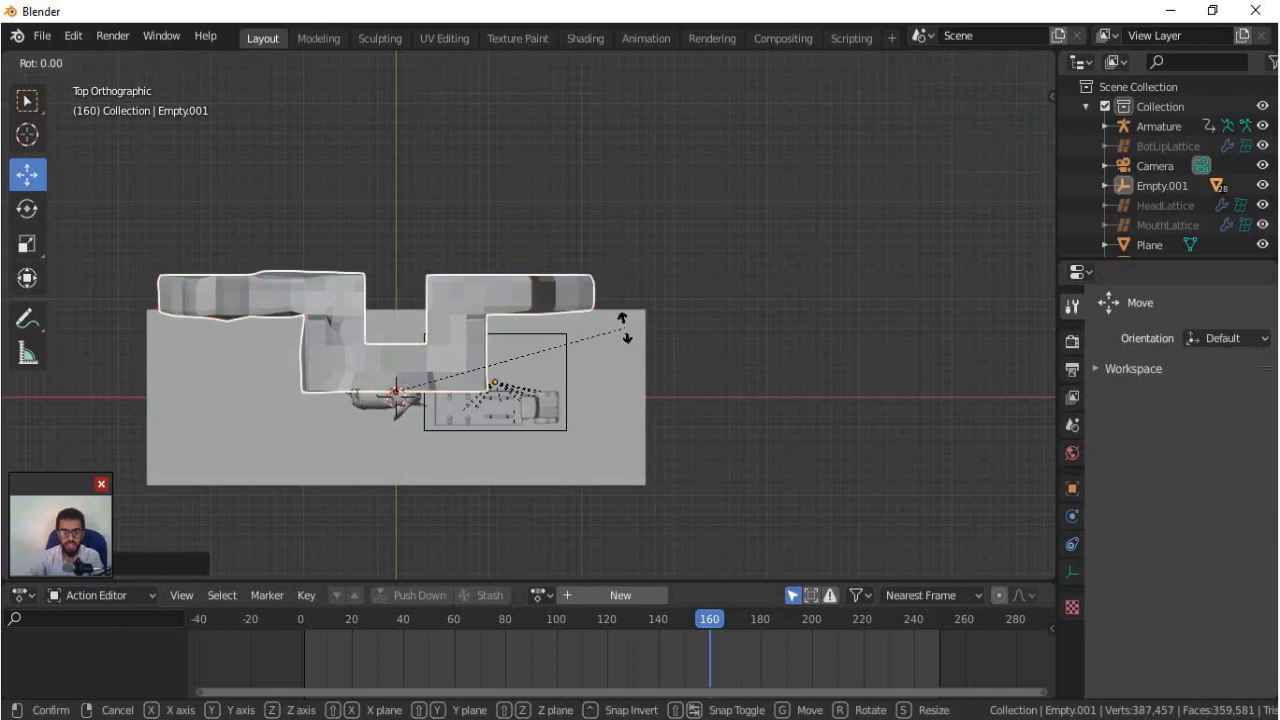
key(Escape)
middle_drag(625, 328, 628, 425)
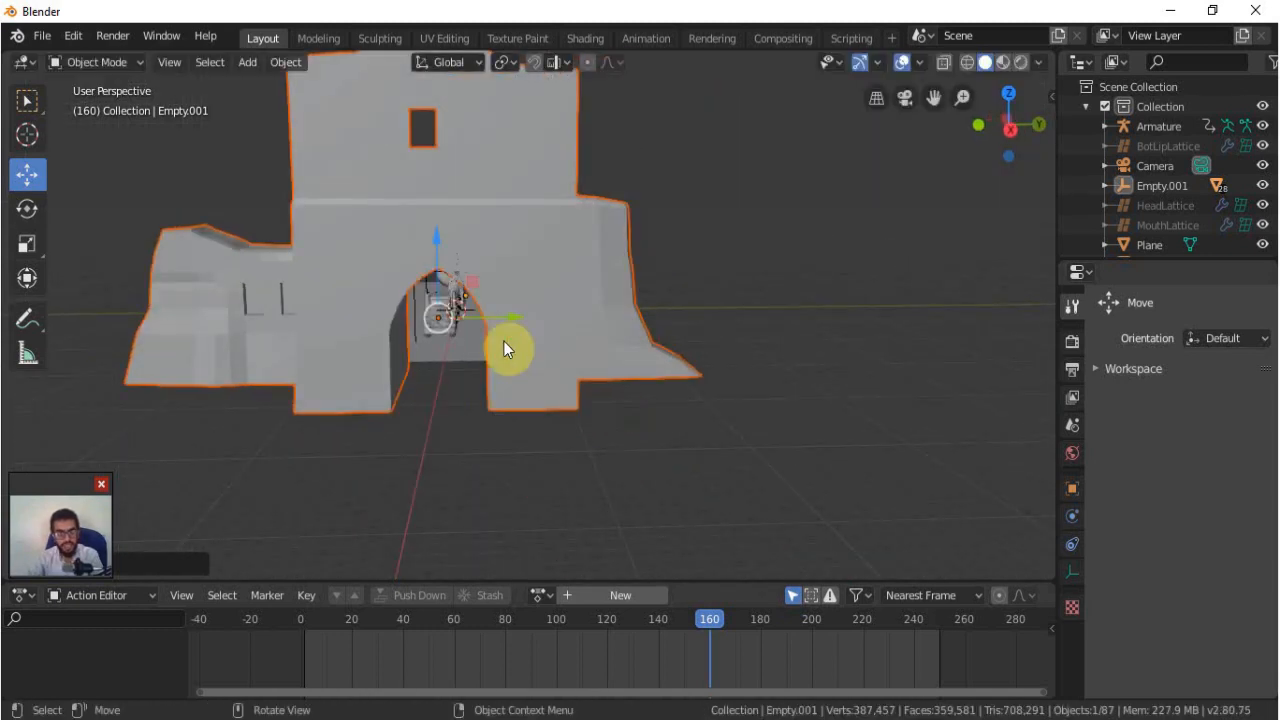
key(KP_1)
key(KP_3)
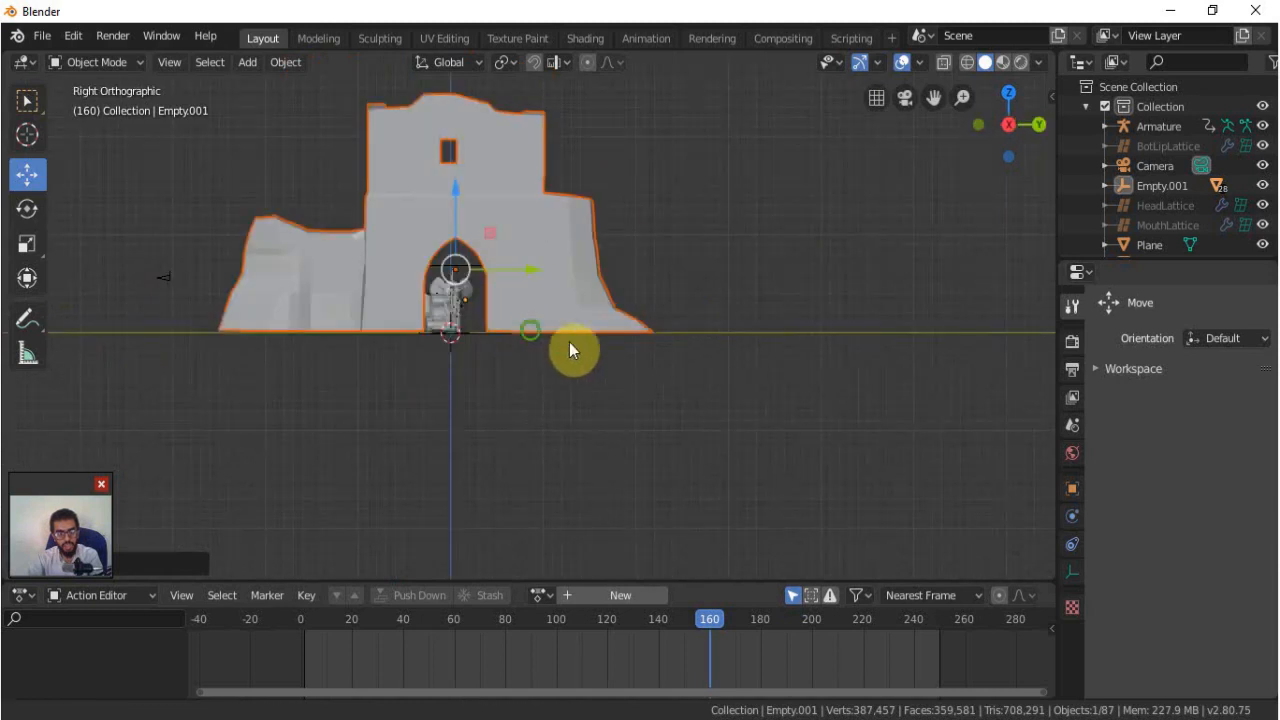
shift+middle_drag(534, 331, 592, 359)
scroll(592, 359, up, 4)
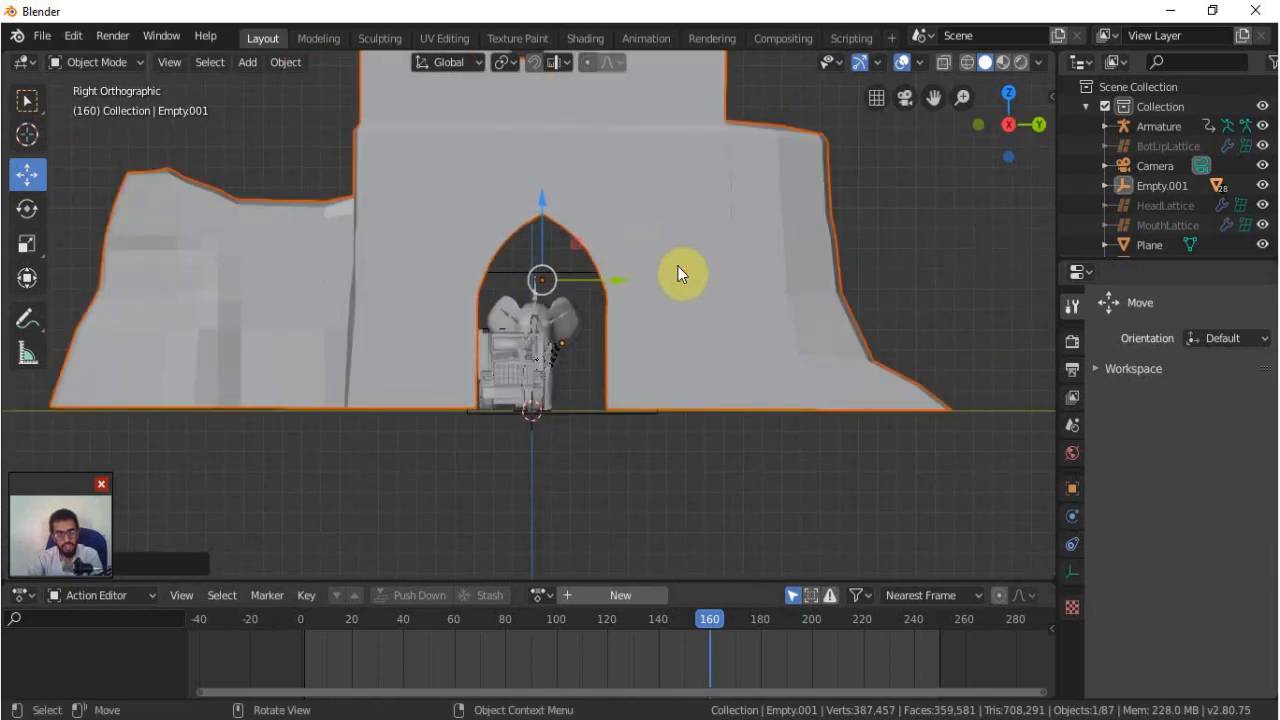
In the building's mesh, duplicate the archway's front edges in place and separate the copy into its own object.
click(748, 267)
key(Tab)
middle_drag(609, 300, 583, 262)
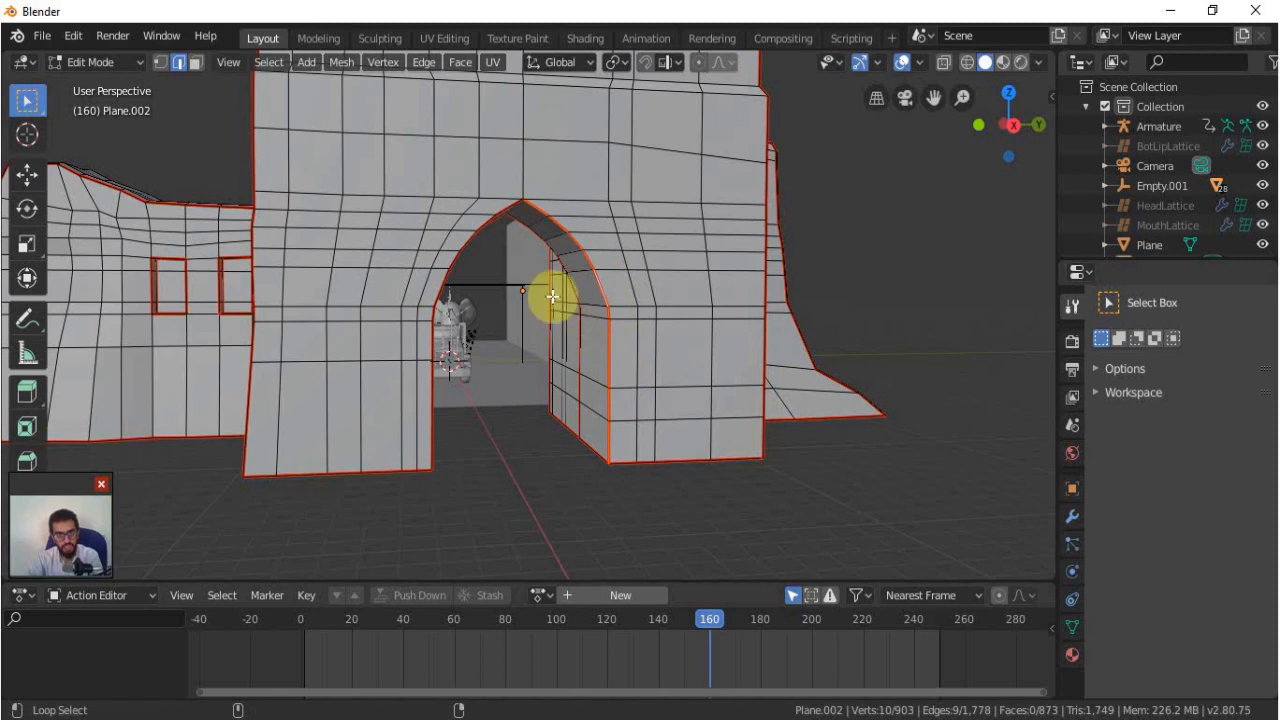
alt+shift+click(466, 243)
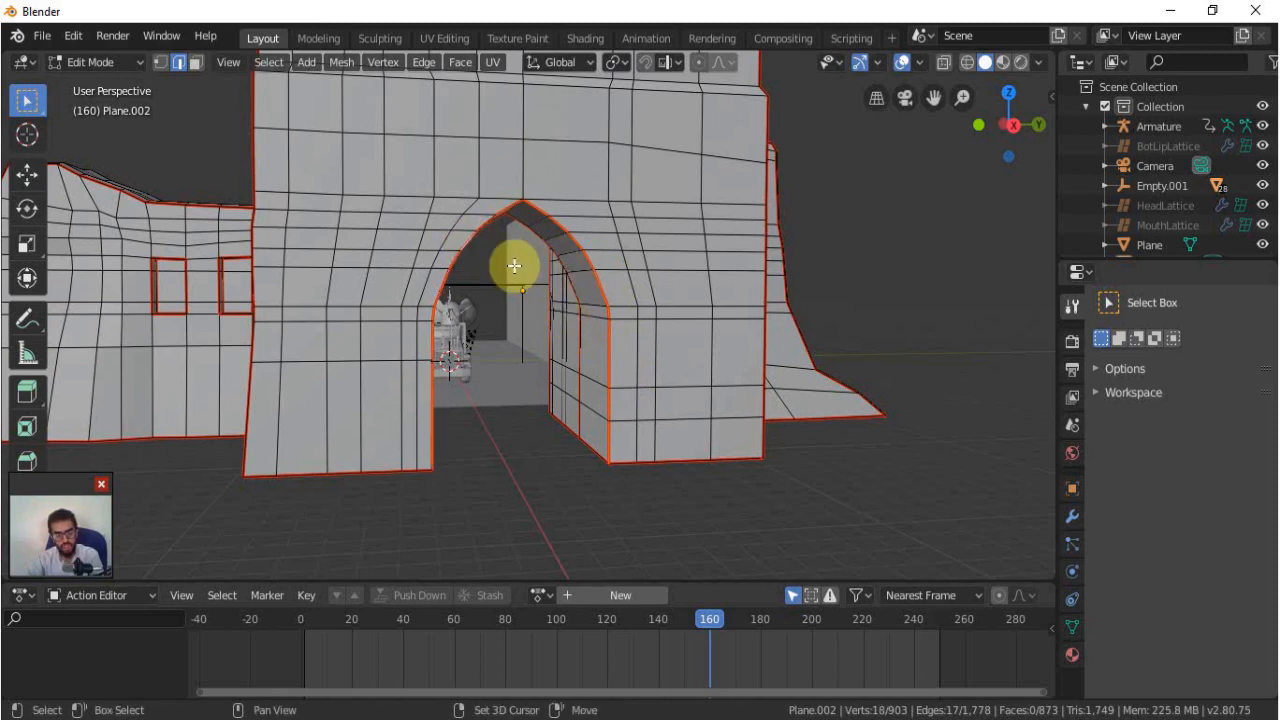
key(shift+d)
right_click(551, 300)
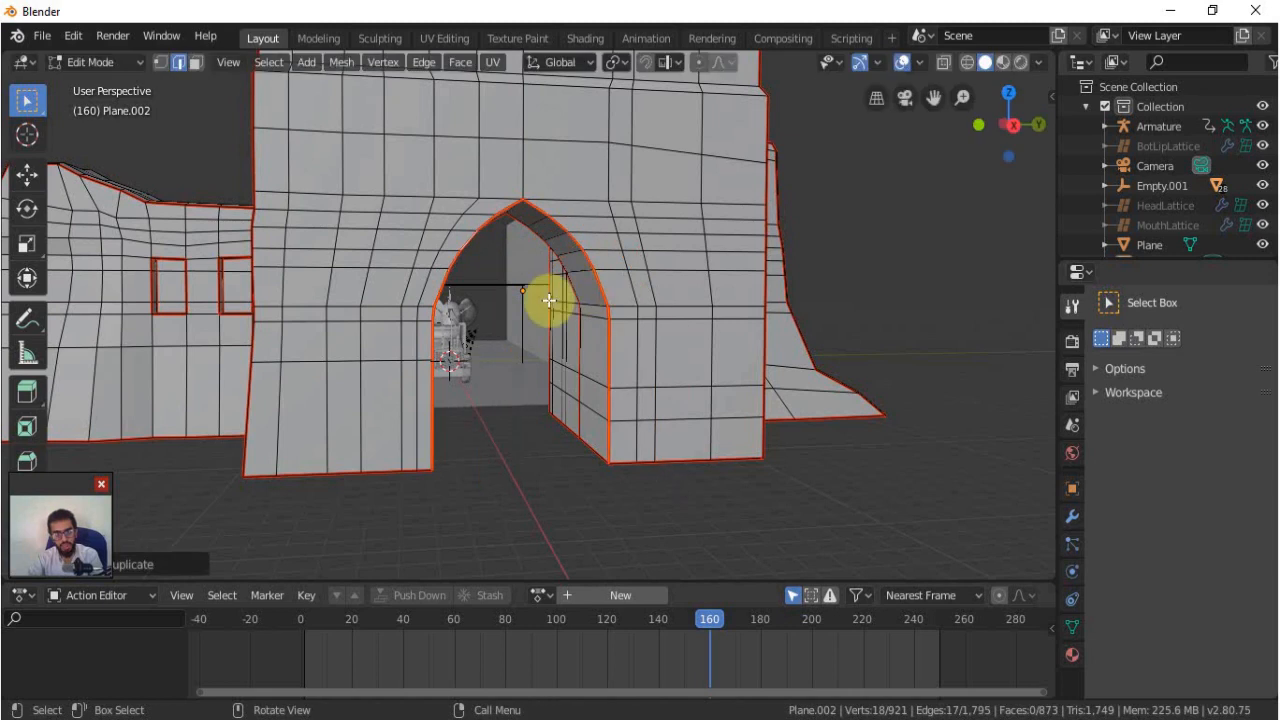
key(p)
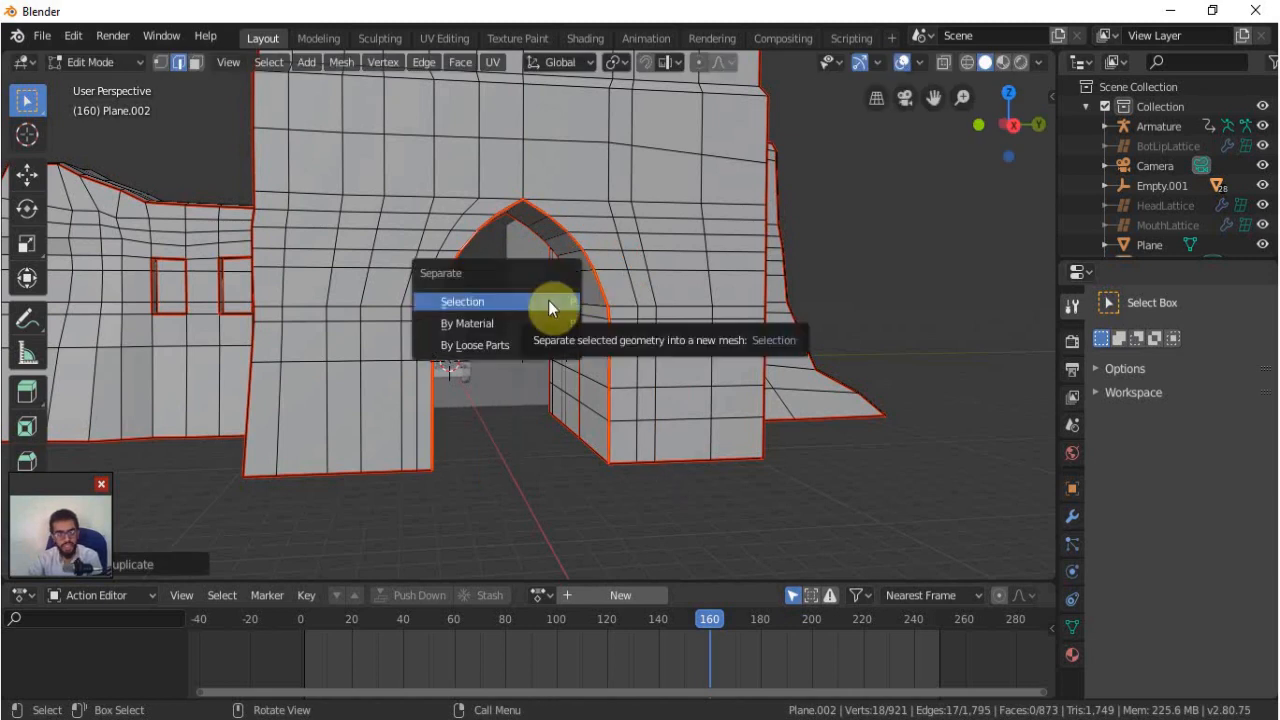
click(548, 300)
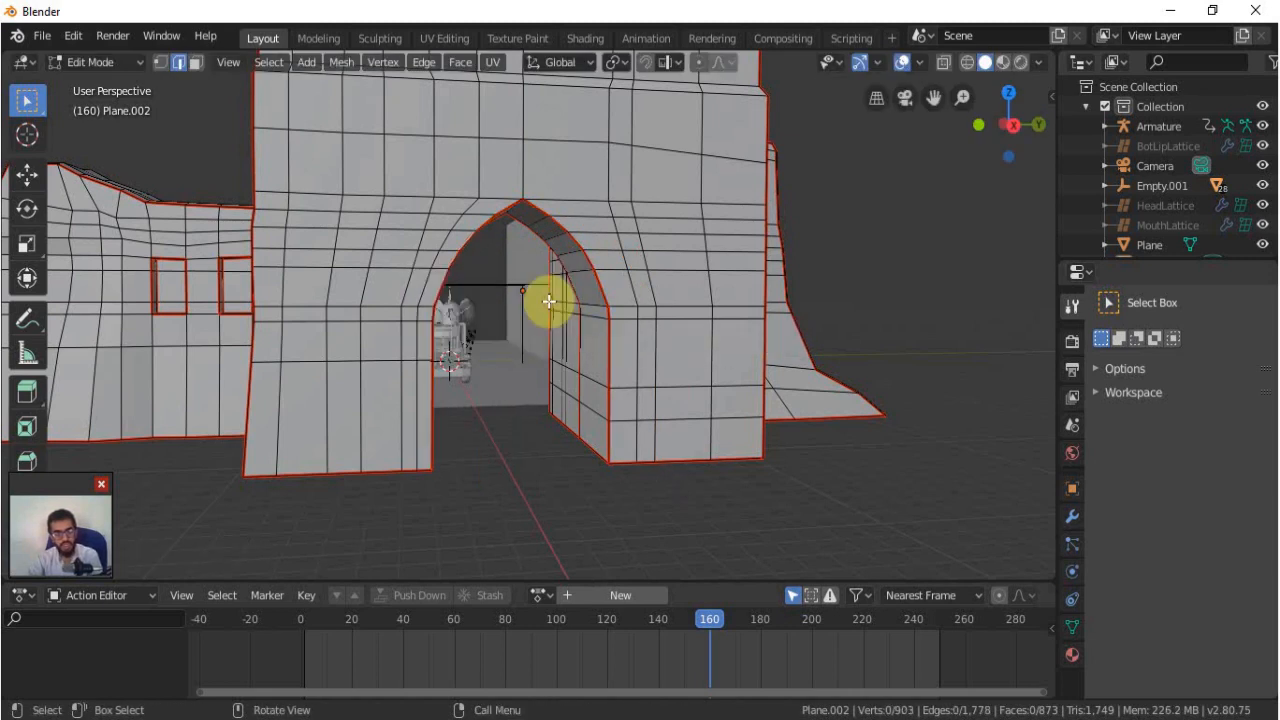
Select all edges of the separated archway outline and fill them with a face to close the gate opening.
key(Tab)
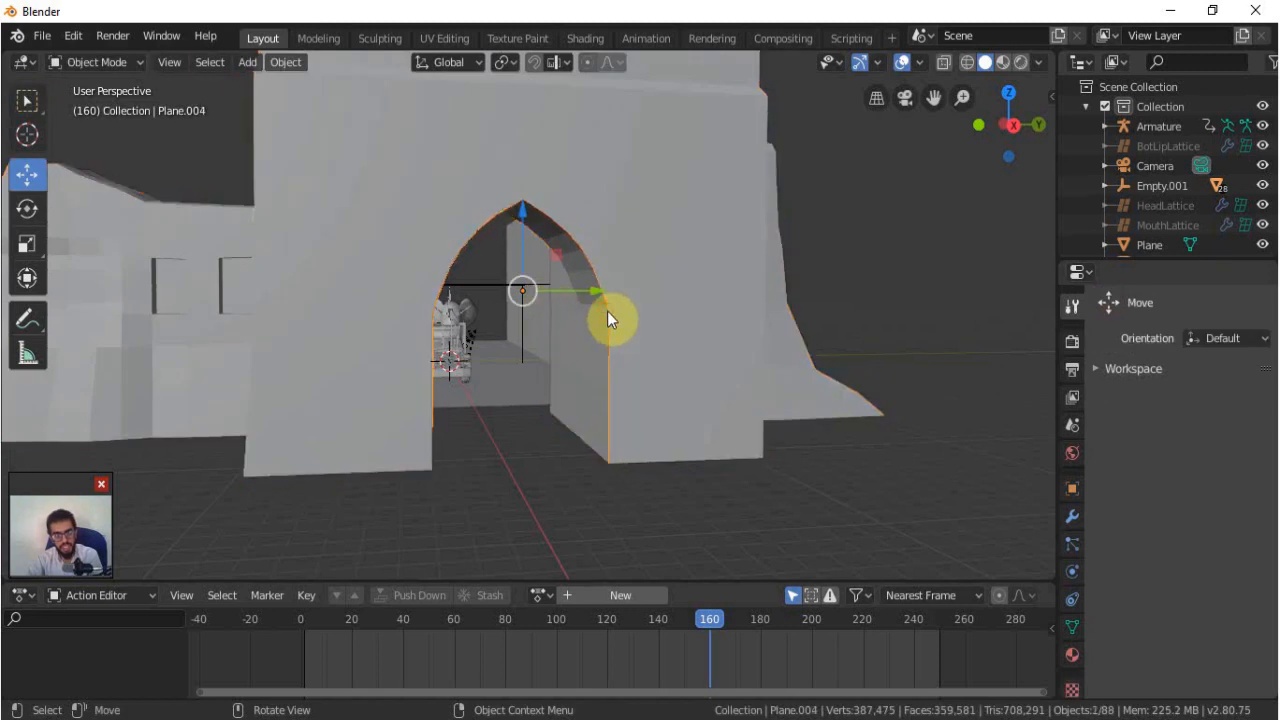
click(779, 310)
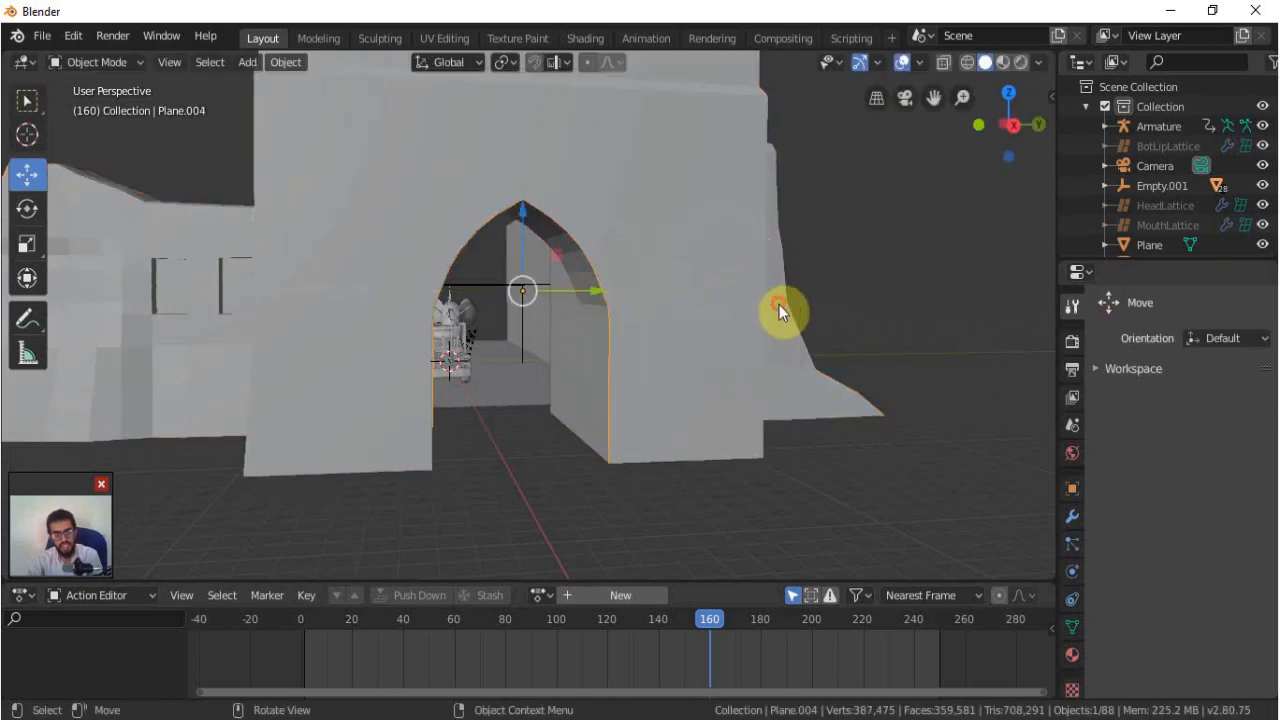
key(Tab)
key(a)
key(f)
click(532, 315)
scroll(547, 334, down, 4)
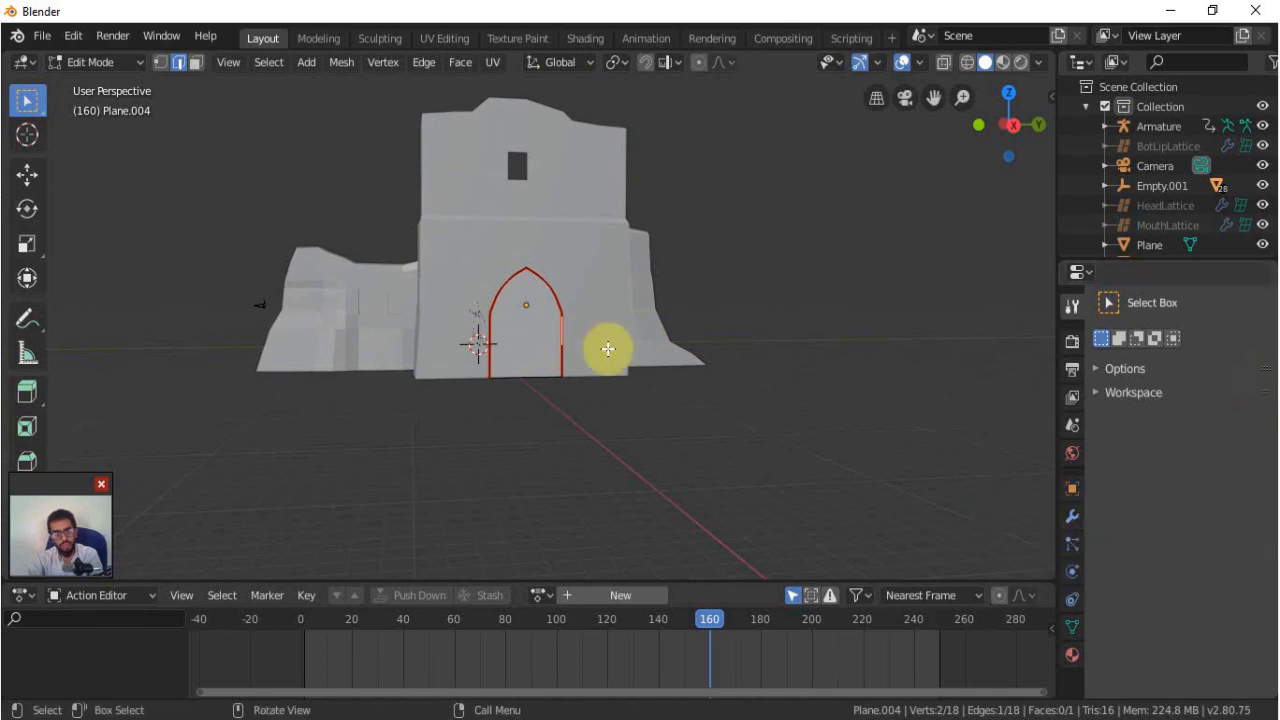
scroll(440, 378, down, 4)
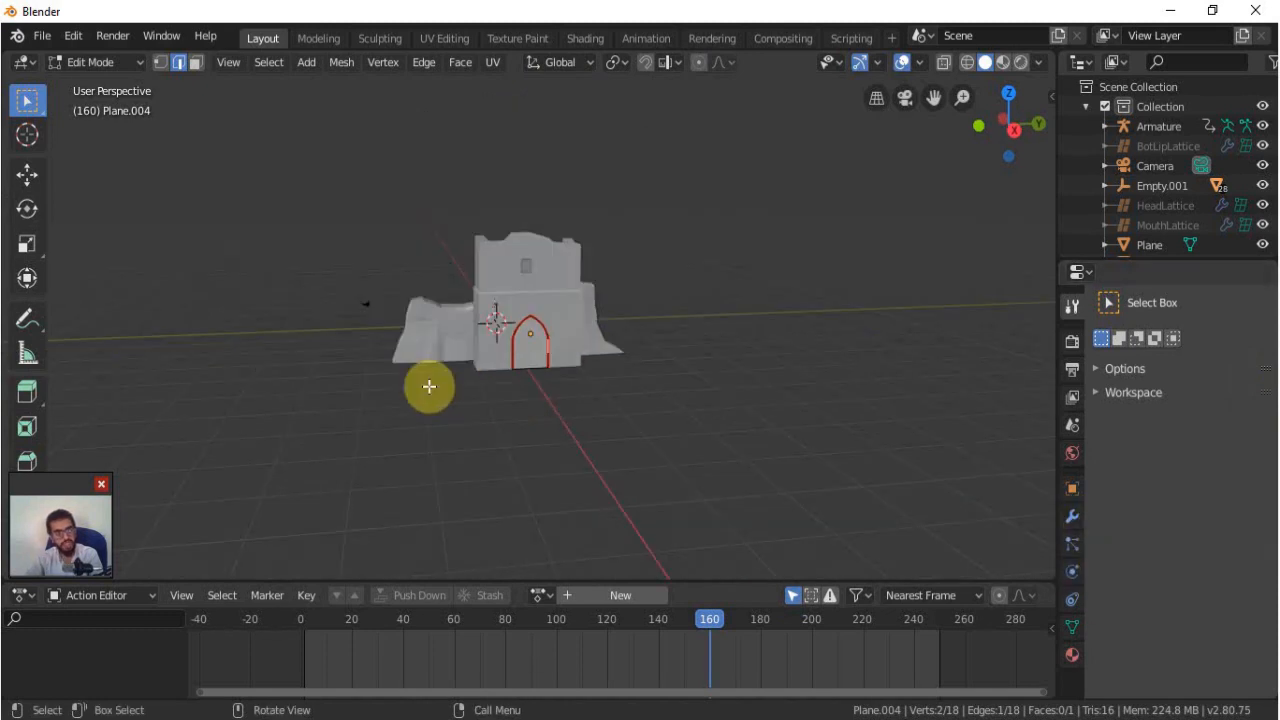
scroll(350, 410, up, 1)
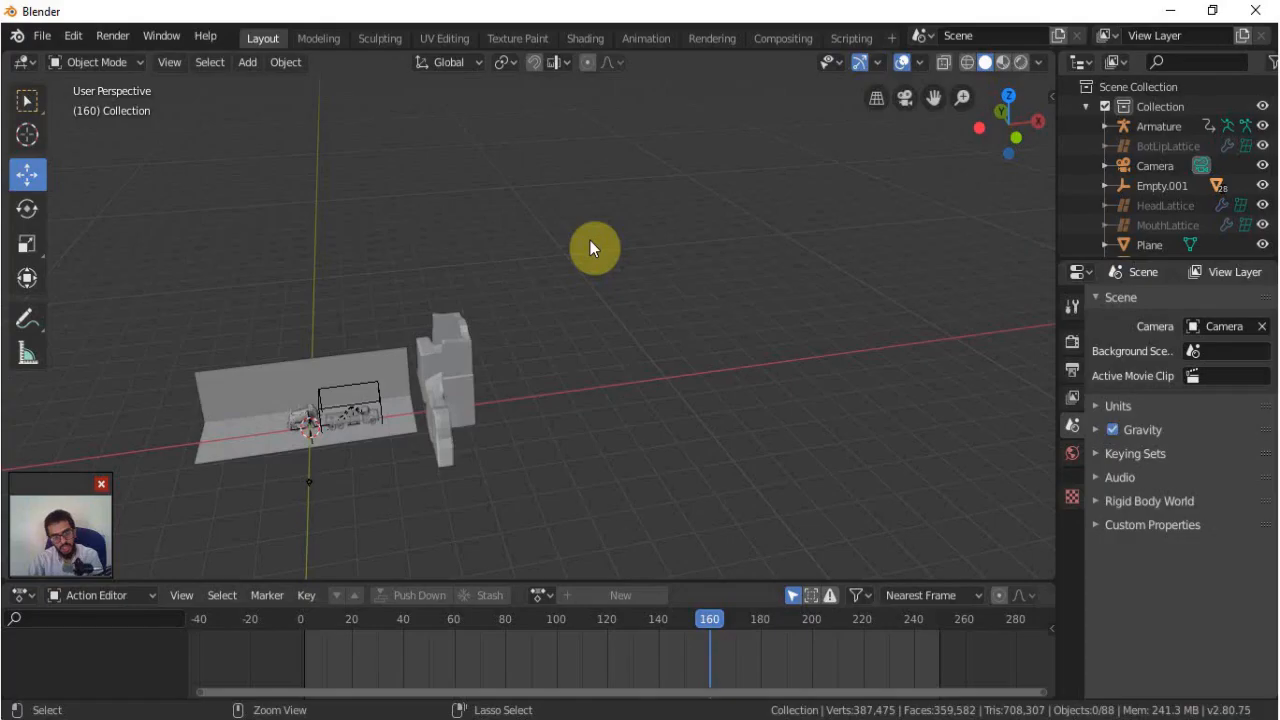
Paste the copied house Kleines_Haus_Jody into the scene and add an Array modifier to it.
key(ctrl+v)
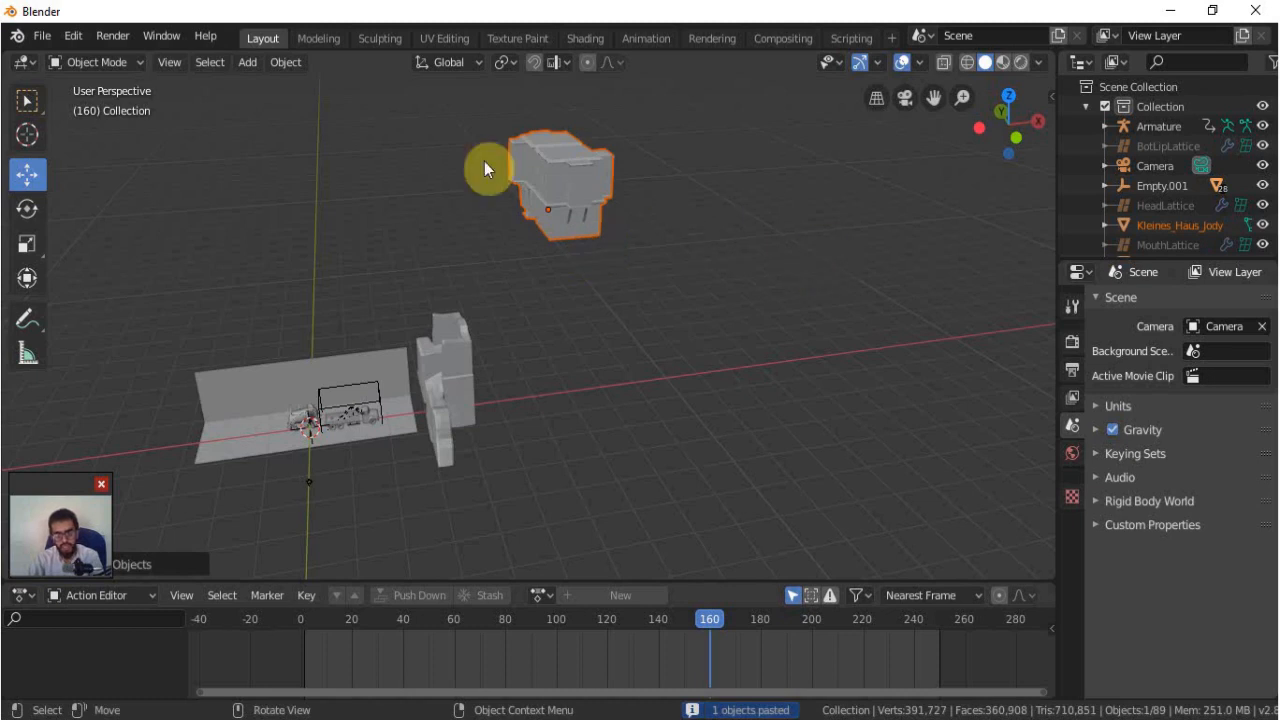
click(563, 176)
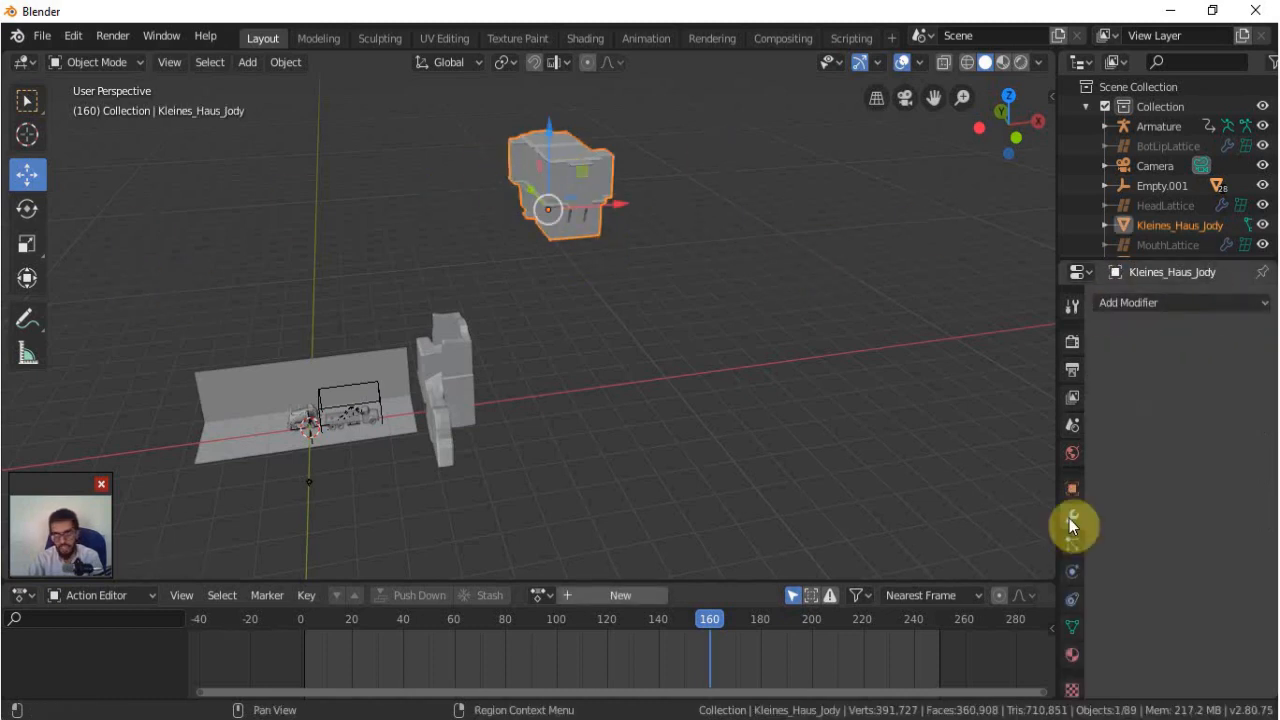
click(1199, 302)
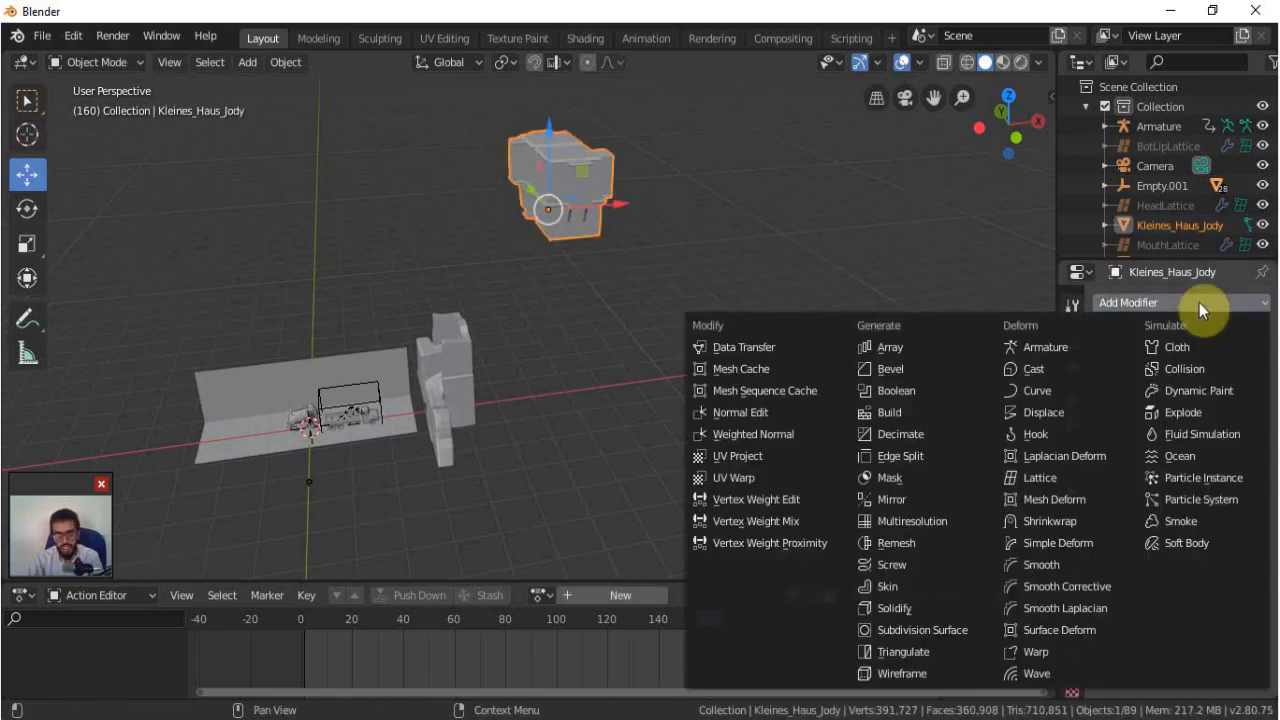
click(890, 349)
Set the house array's count to 6 and move the row of houses behind the gate building.
click(1203, 413)
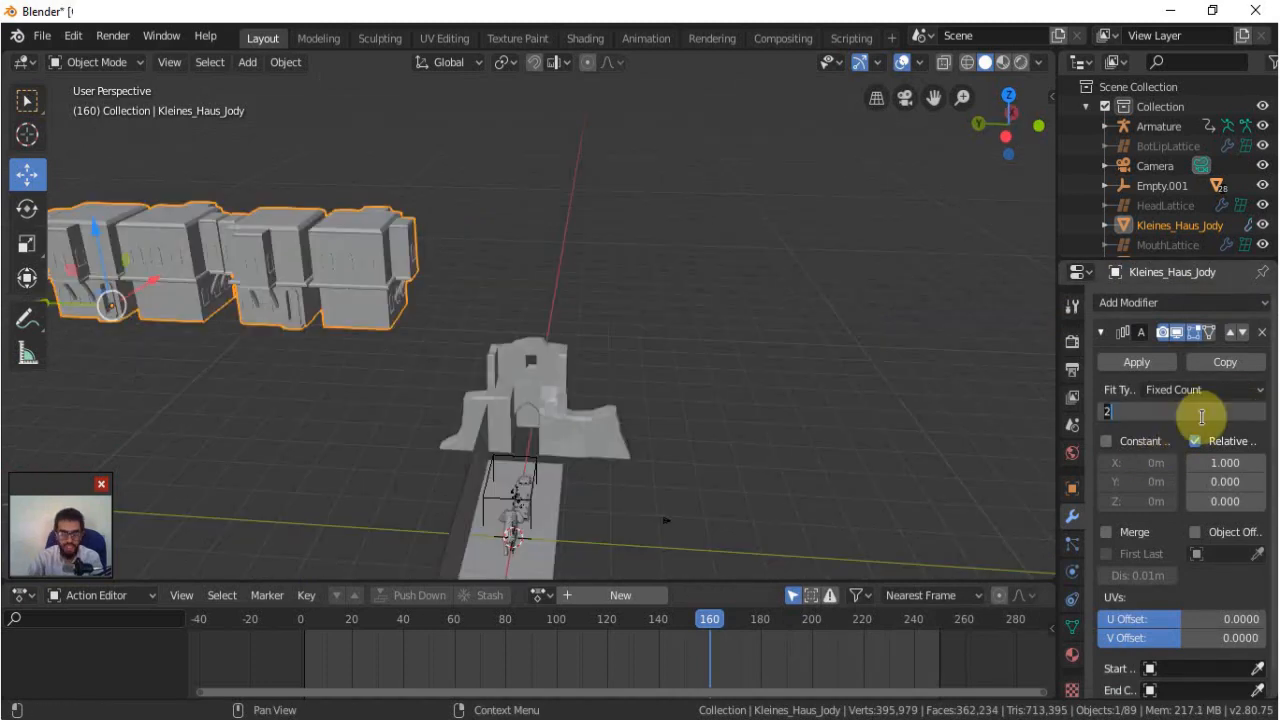
text(6)
key(Return)
key(g)
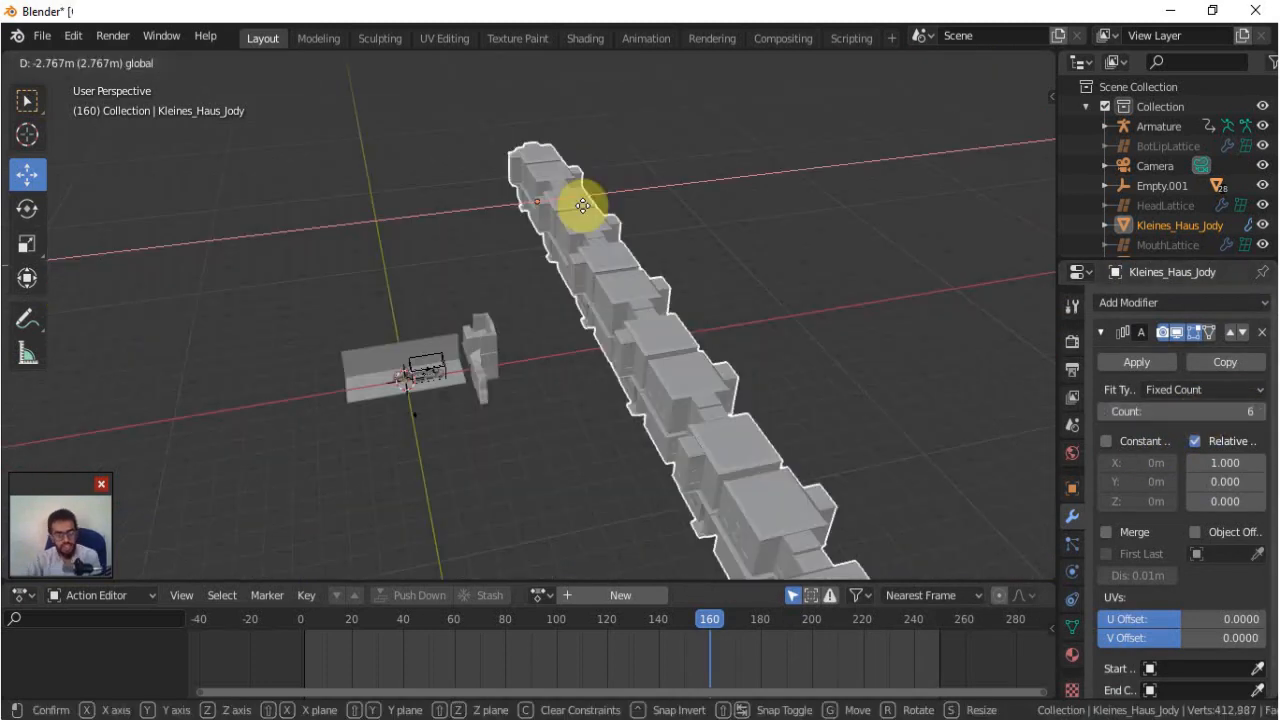
click(583, 205)
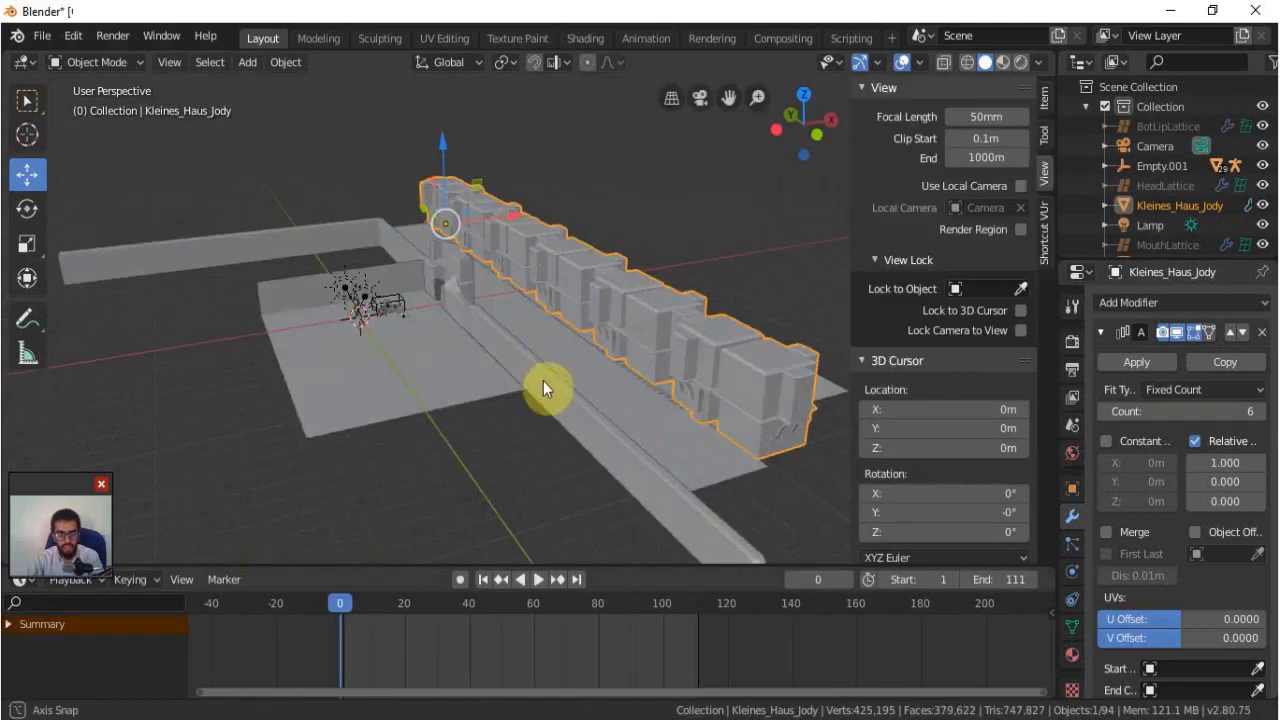
Parent the elephant's Armature to the truck's Empty.001.
middle_drag(543, 380, 491, 358)
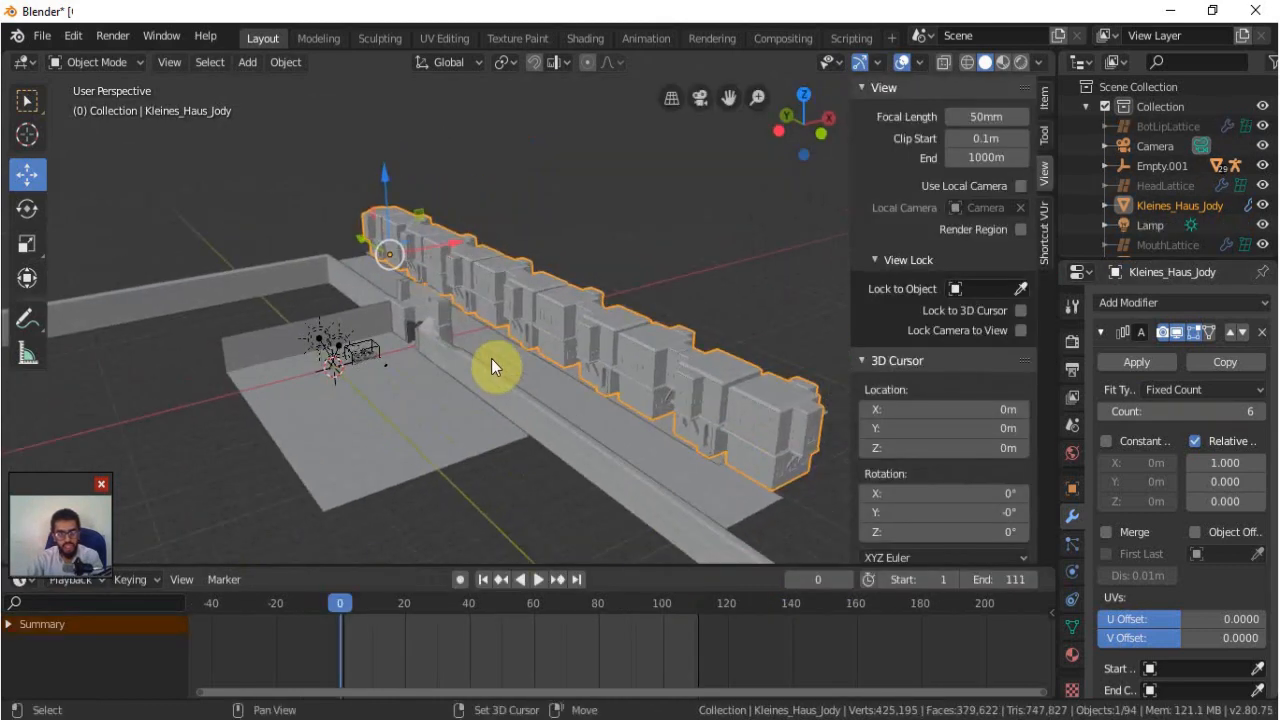
scroll(470, 362, up, 4)
shift+middle_drag(305, 387, 375, 369)
scroll(375, 369, up, 1)
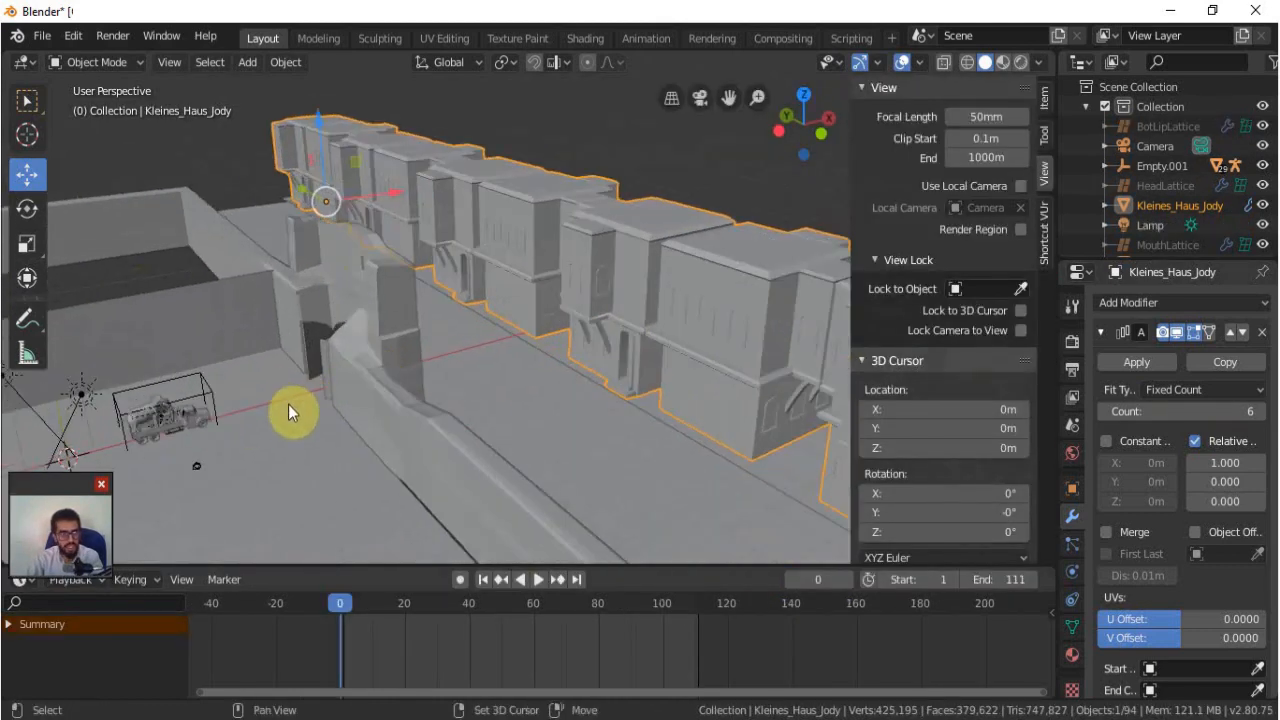
shift+middle_drag(248, 411, 362, 371)
scroll(340, 380, up, 3)
shift+middle_drag(441, 355, 530, 320)
scroll(327, 383, up, 2)
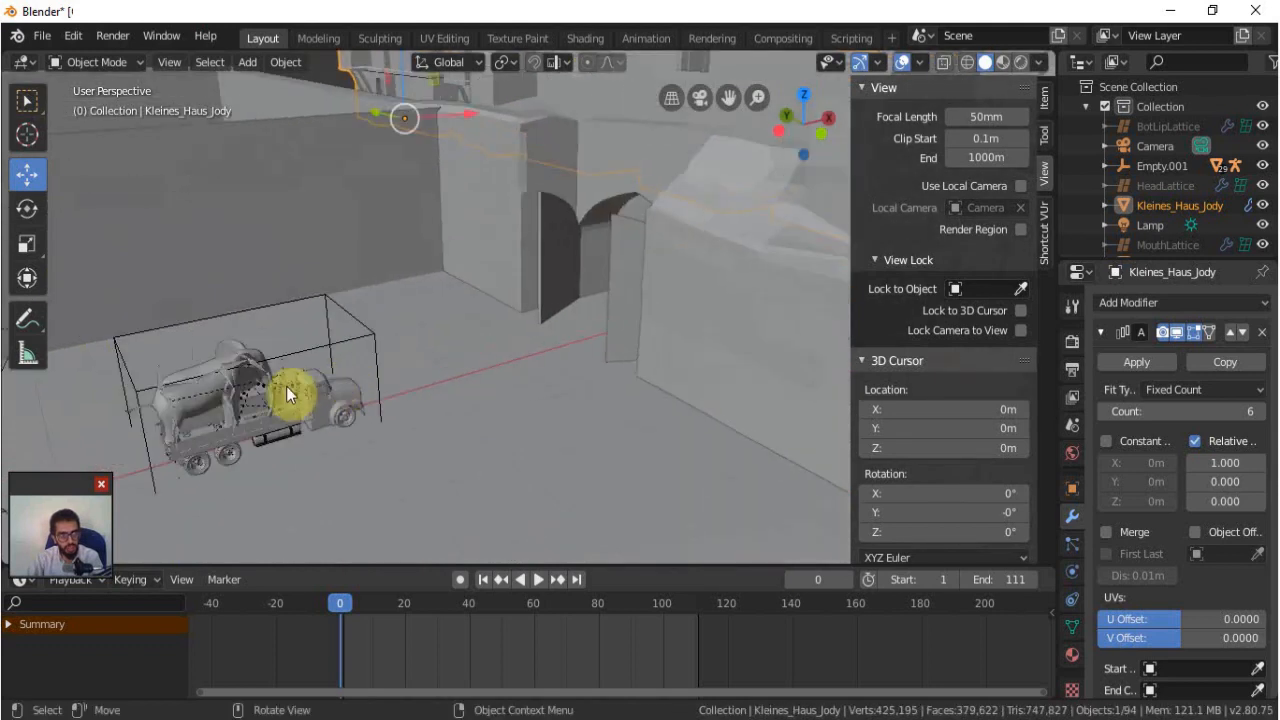
click(113, 428)
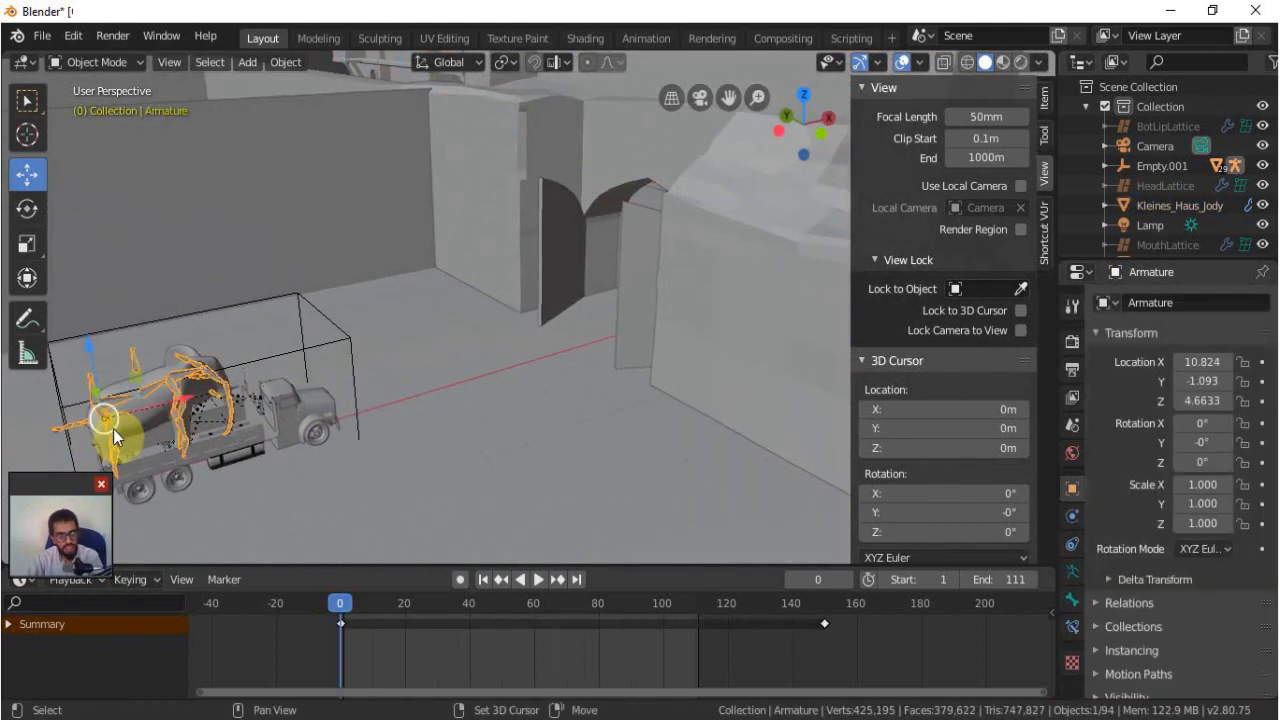
shift+click(346, 335)
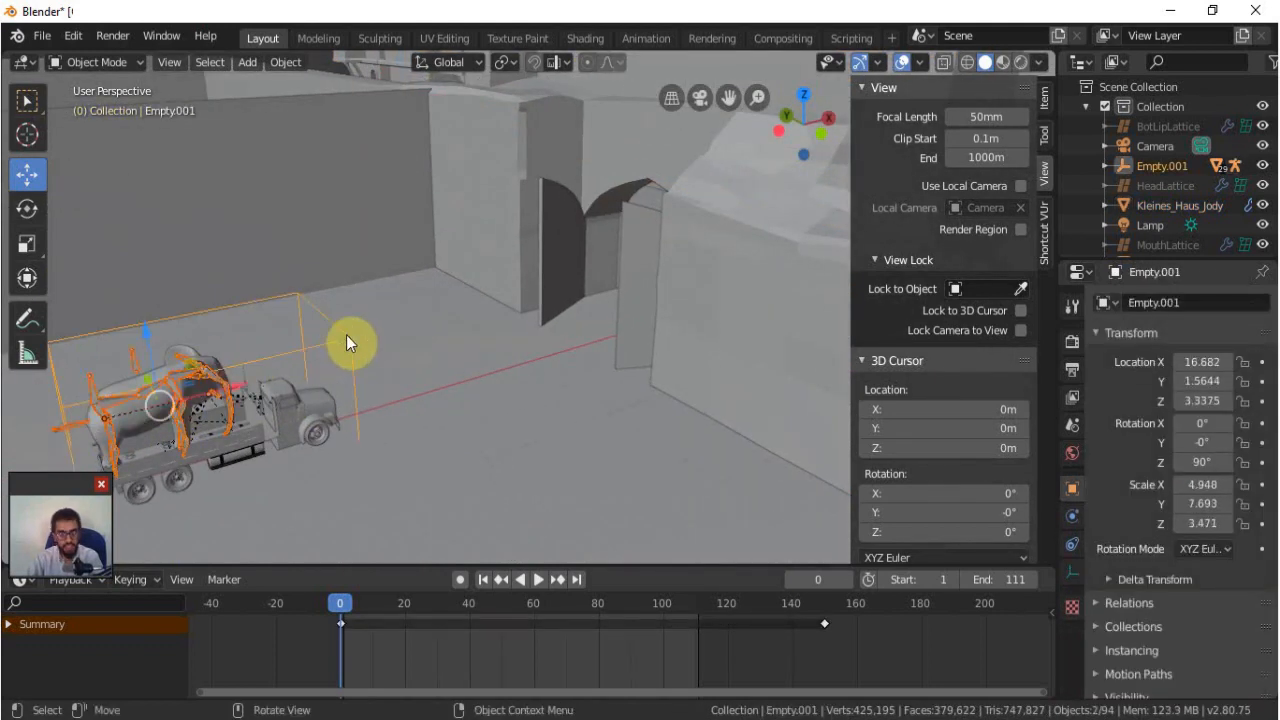
key(ctrl+p)
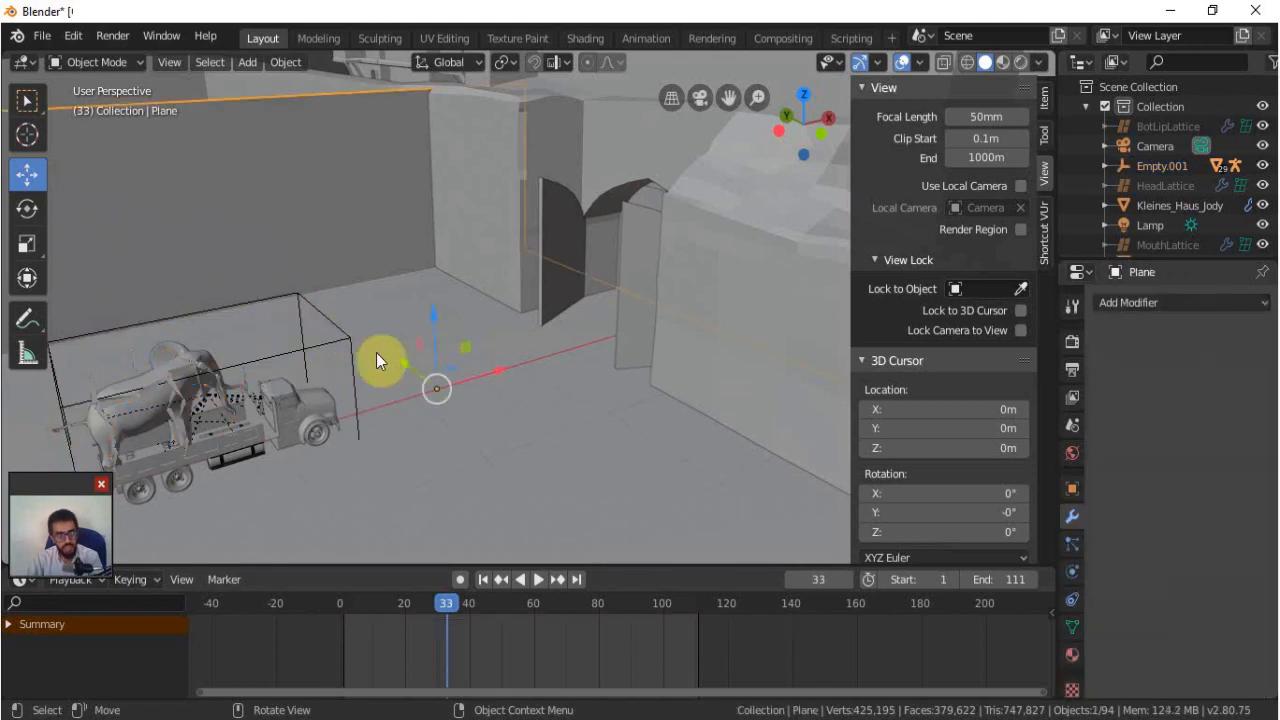
key(g)
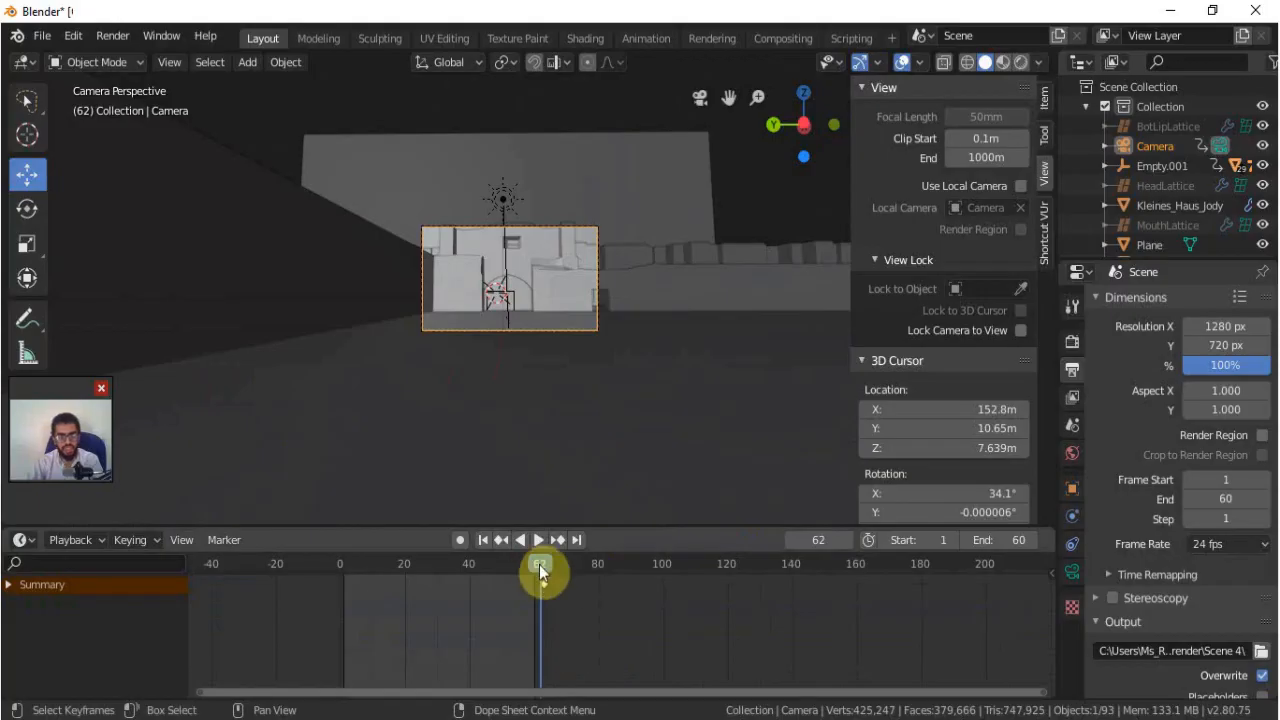
Go to frame 63, set the scene's end frame to 176 and insert a keyframe for the camera.
drag(540, 572, 543, 572)
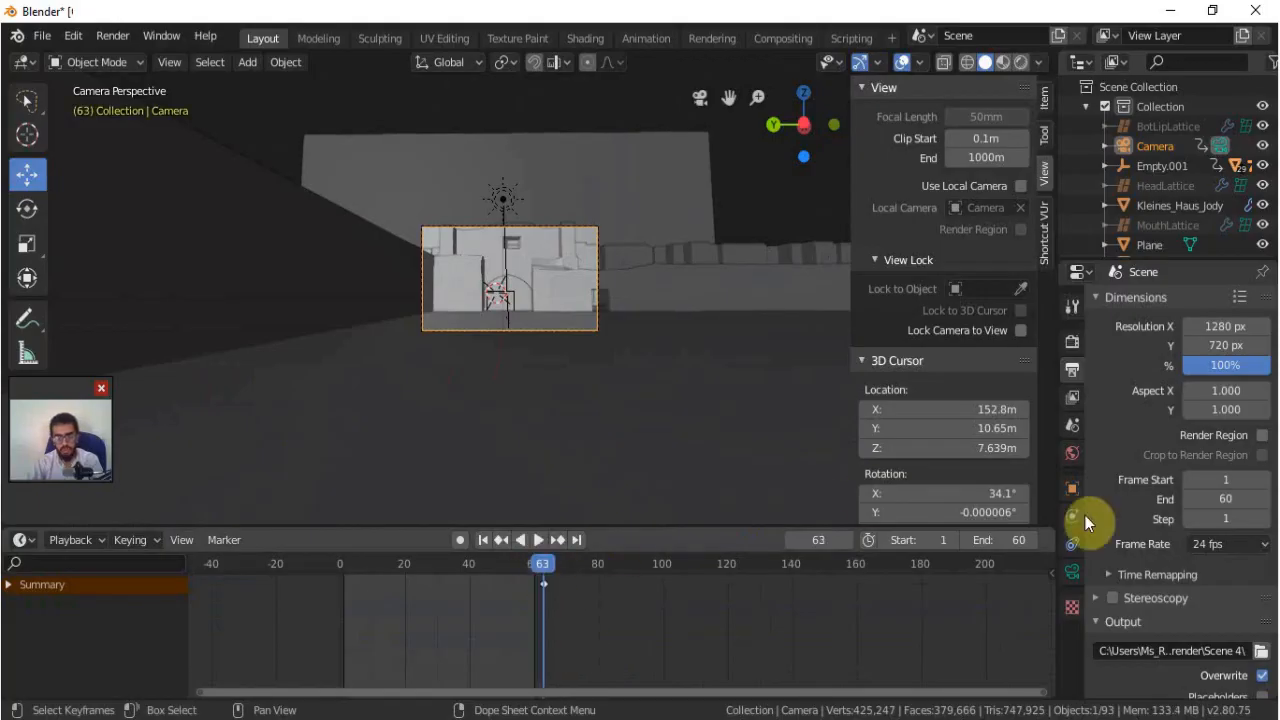
drag(998, 540, 1114, 540)
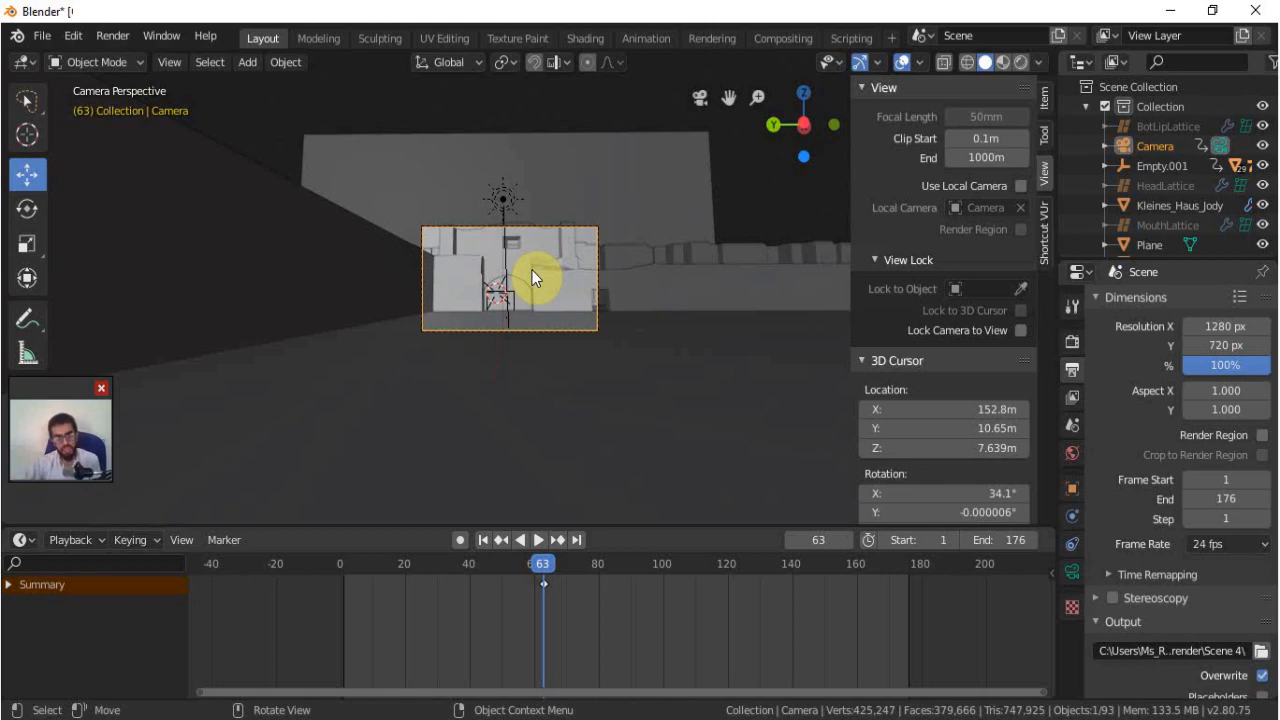
key(i)
click(659, 377)
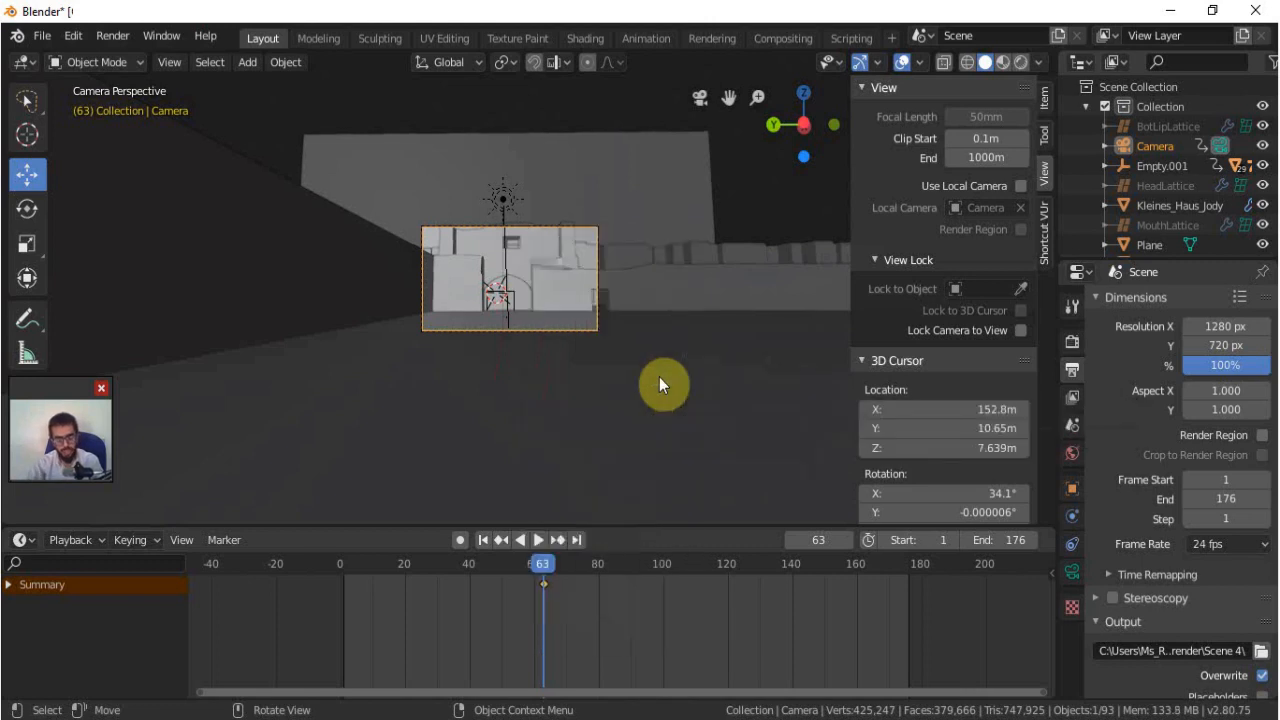
At frame 161, move the camera forward to the gate building and insert a second keyframe for it.
drag(540, 568, 784, 575)
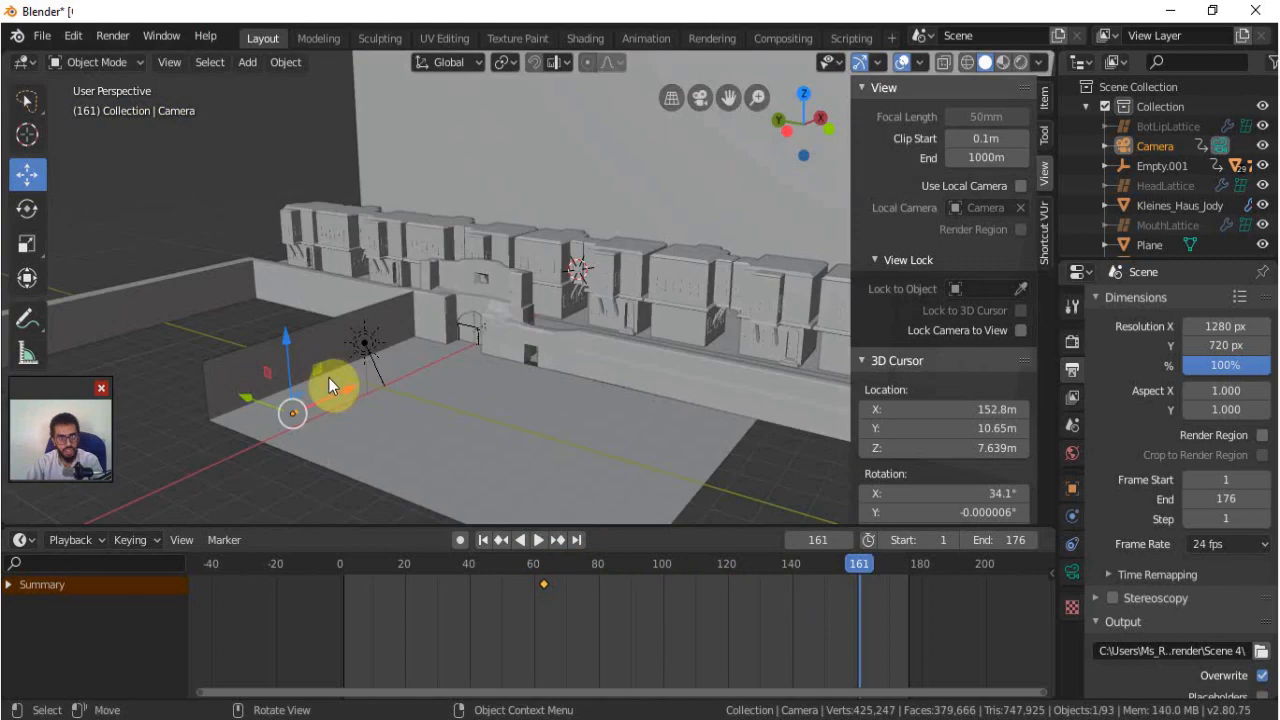
drag(328, 377, 543, 384)
drag(413, 320, 478, 338)
key(i)
click(543, 363)
Return to the camera's keyframe at frame 63 and check the shot through the camera.
key(Down)
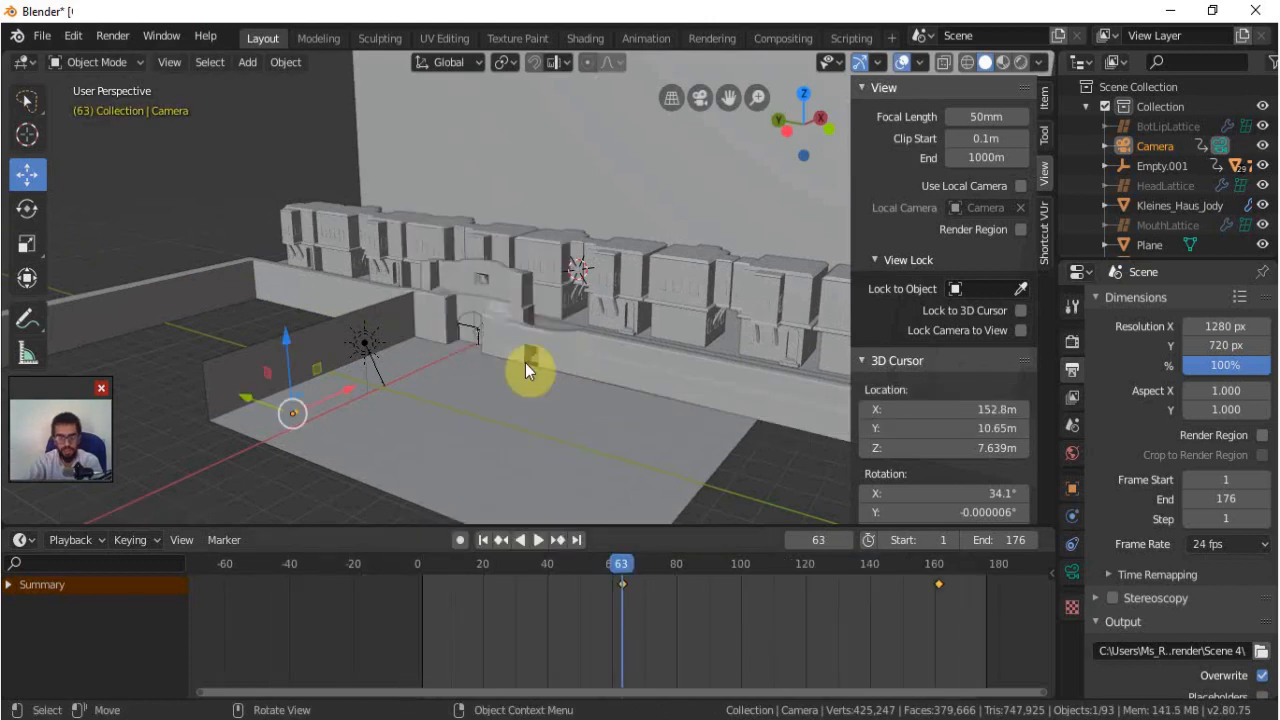
key(KP_0)
scroll(586, 400, up, 5)
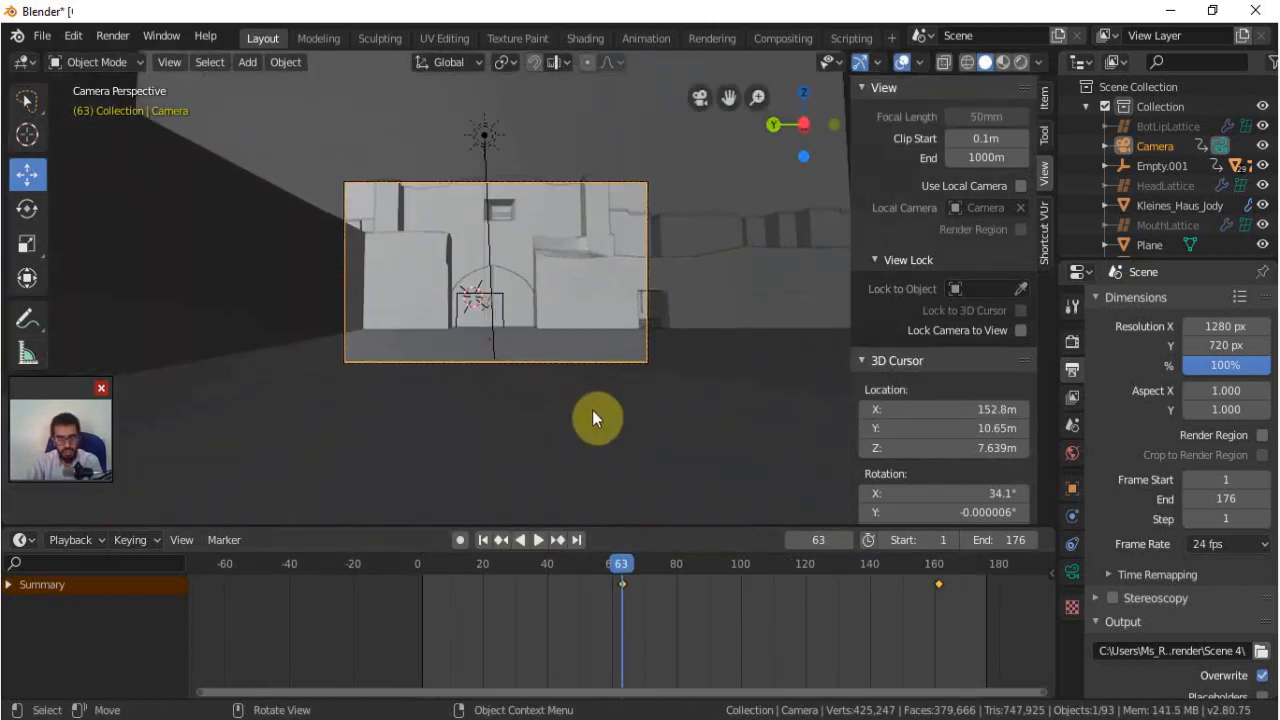
mouse_move(620, 568)
mouse_down()
mouse_move(911, 584)
mouse_move(626, 585)
mouse_up()
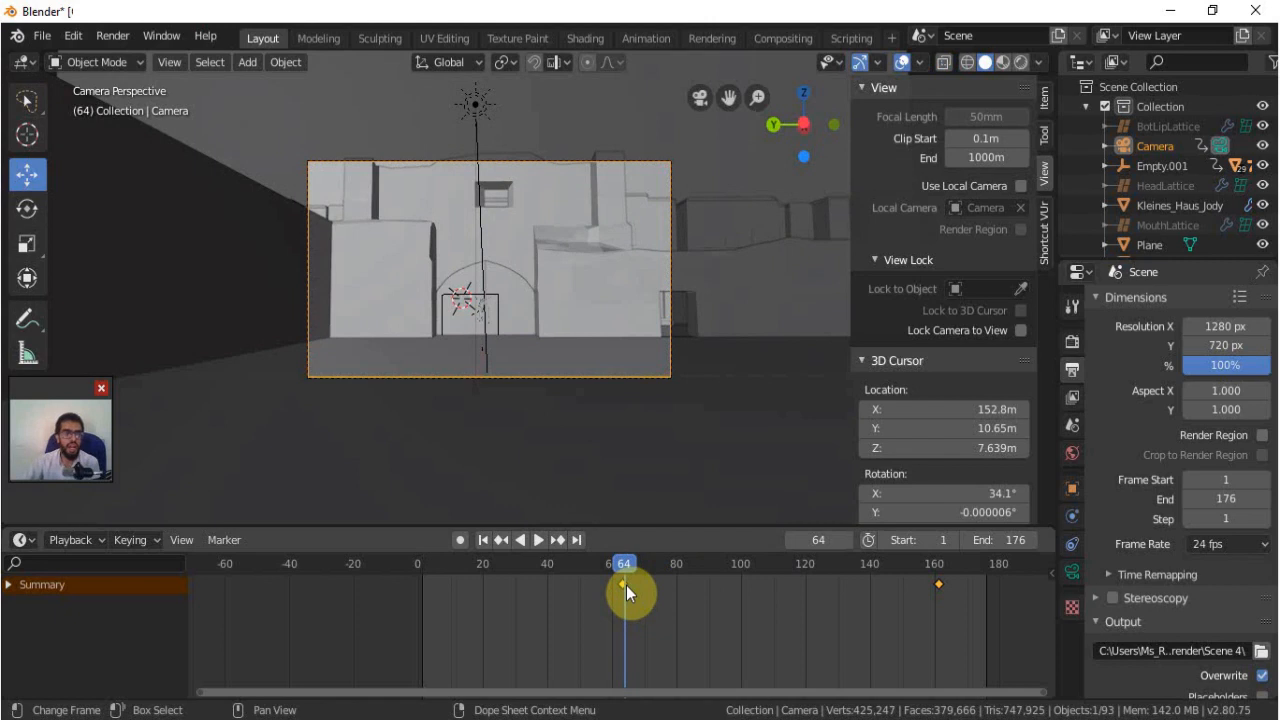
Switch the timeline area to the Graph Editor, expand the camera's transform channels and select its Z Location curve.
click(27, 540)
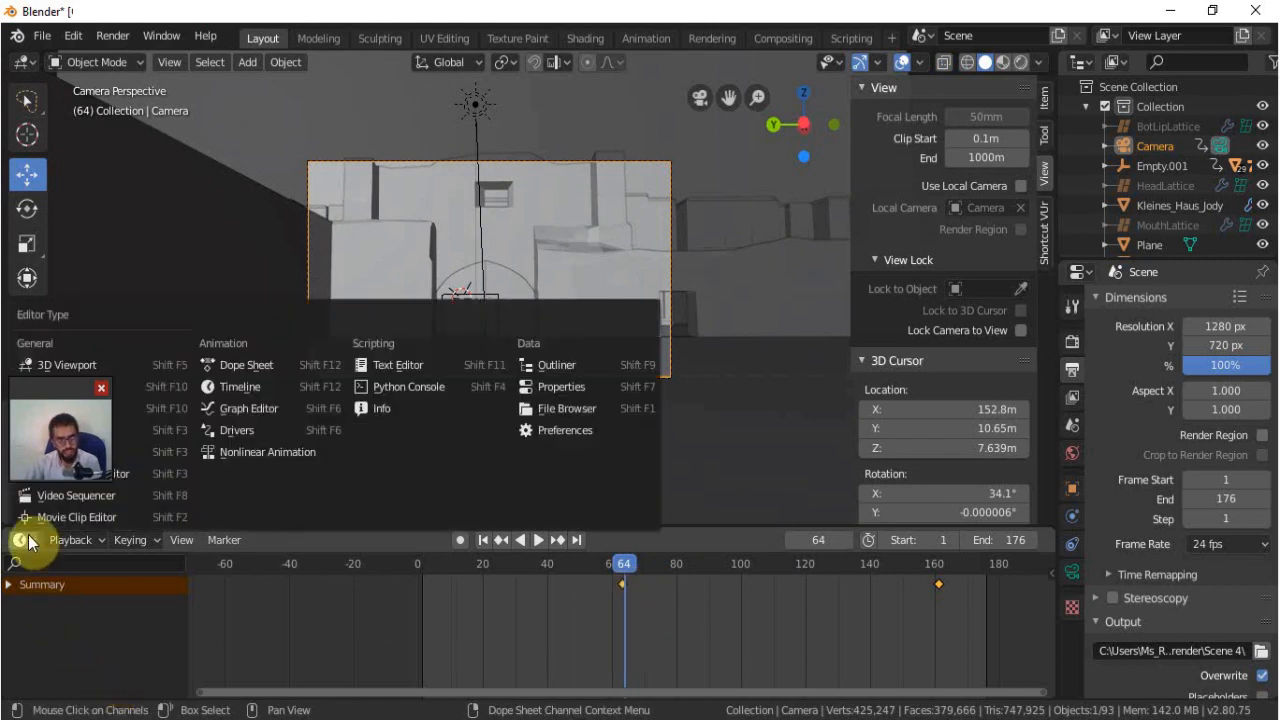
click(230, 409)
click(14, 605)
click(14, 603)
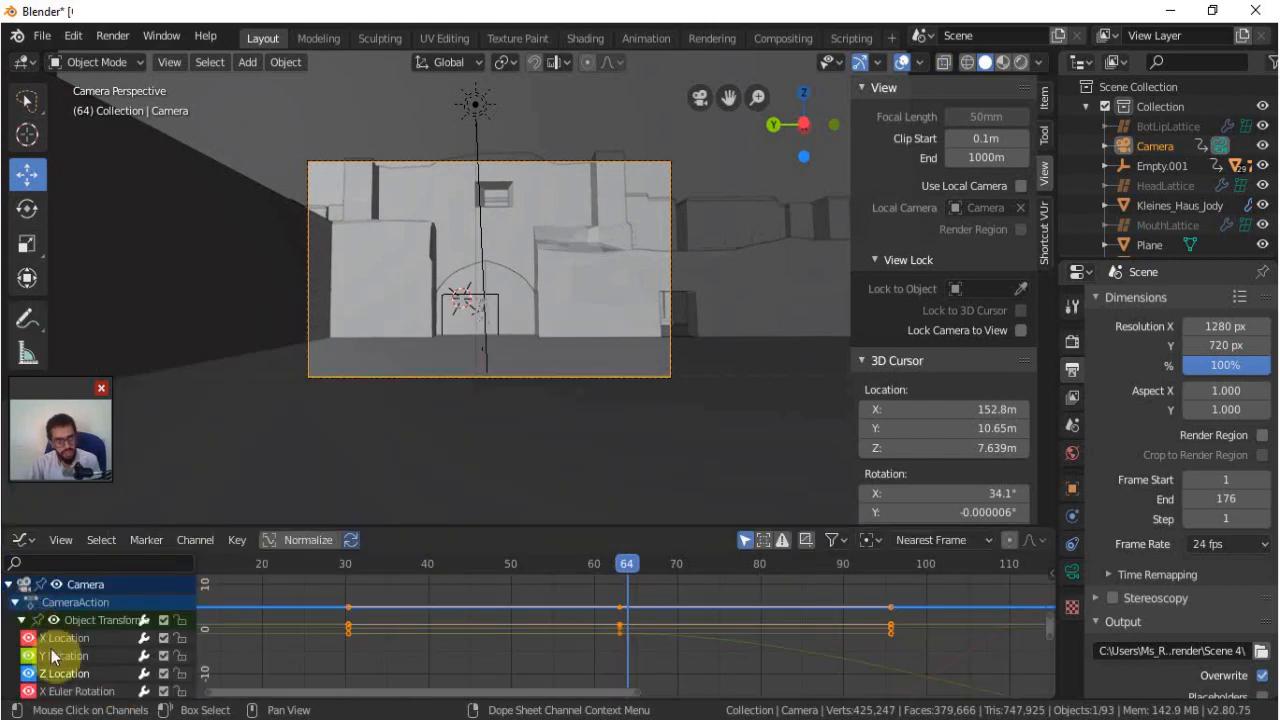
click(69, 660)
click(78, 675)
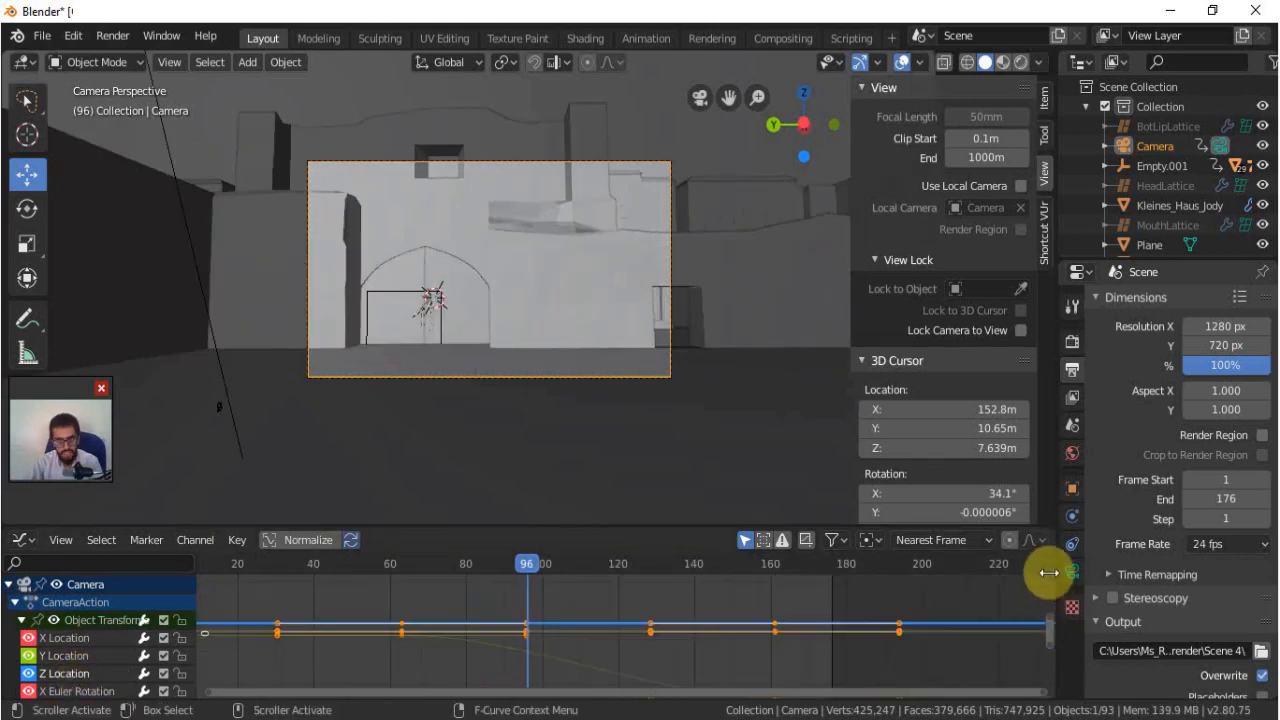
Add a Noise modifier to the camera's Z Location curve and scrub the timeline to preview the motion.
click(1048, 572)
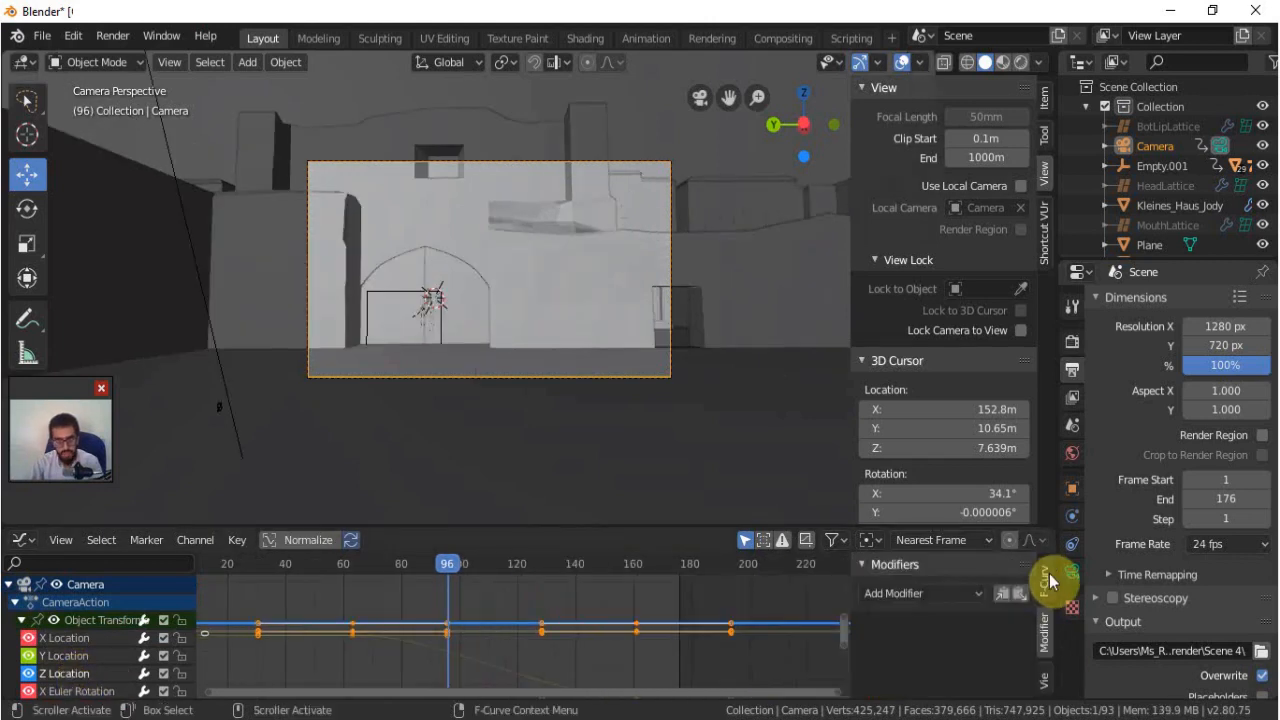
click(955, 591)
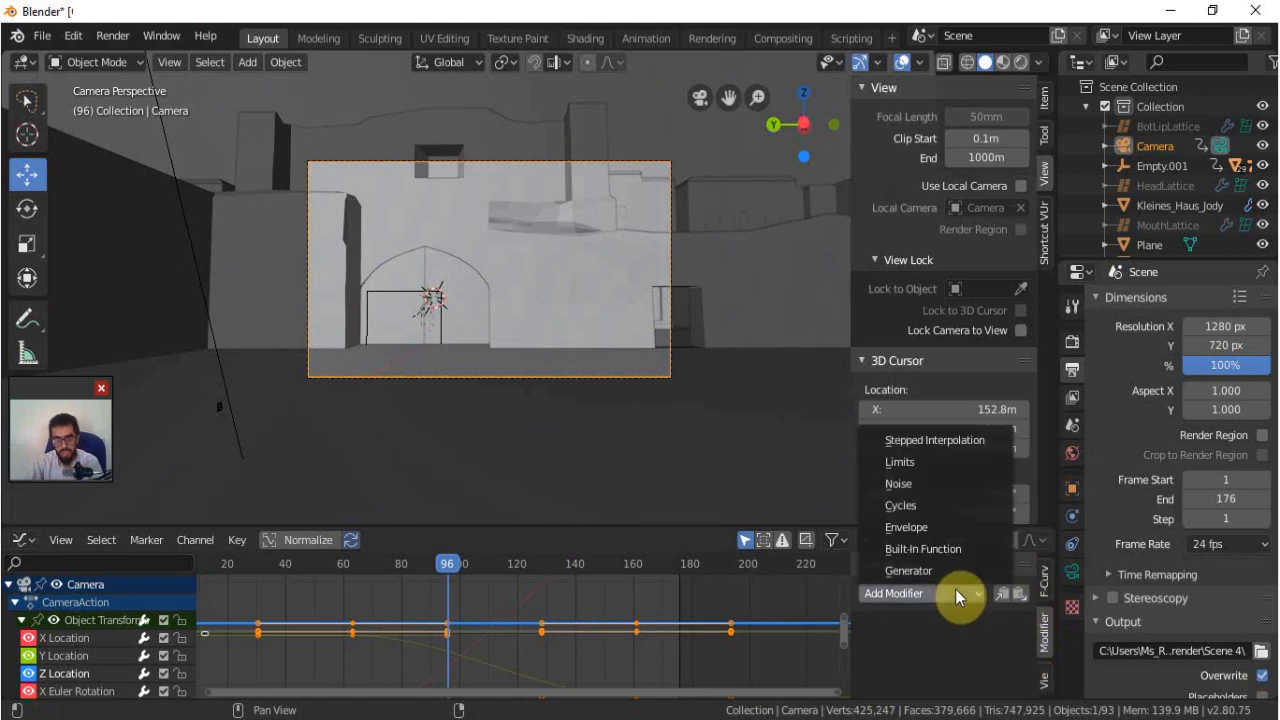
click(917, 485)
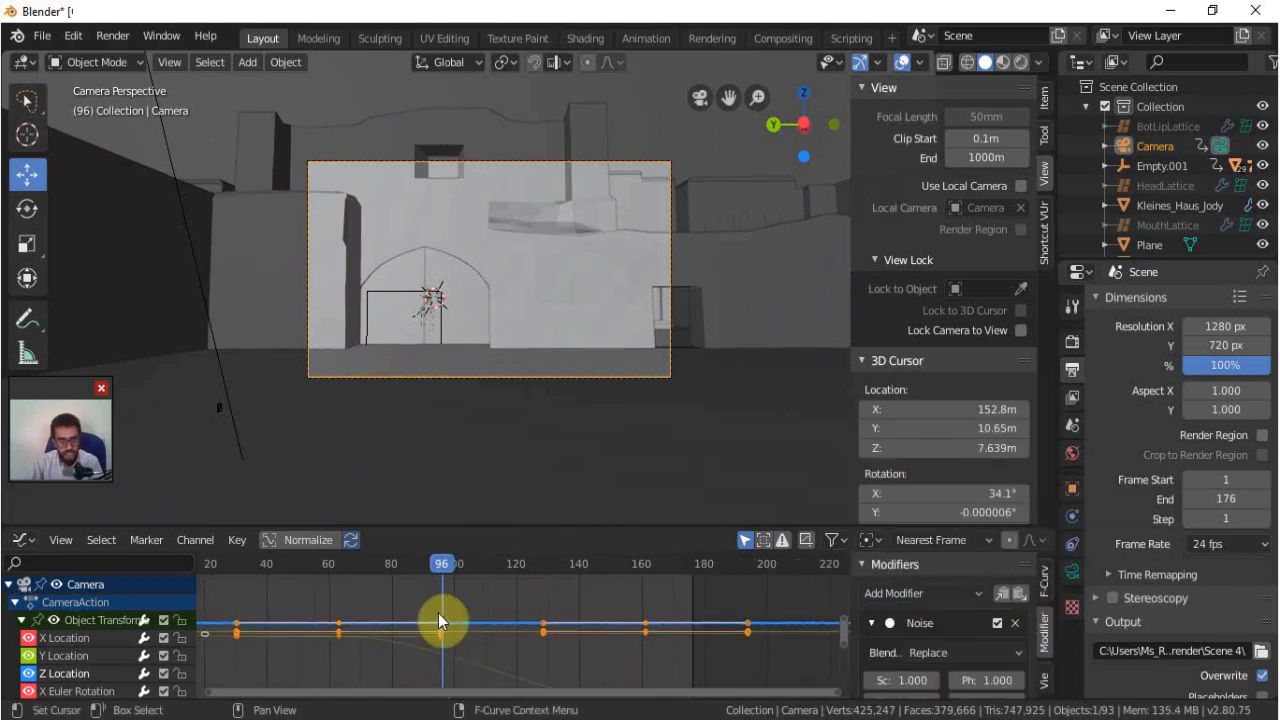
scroll(443, 620, up, 3)
drag(400, 566, 487, 582)
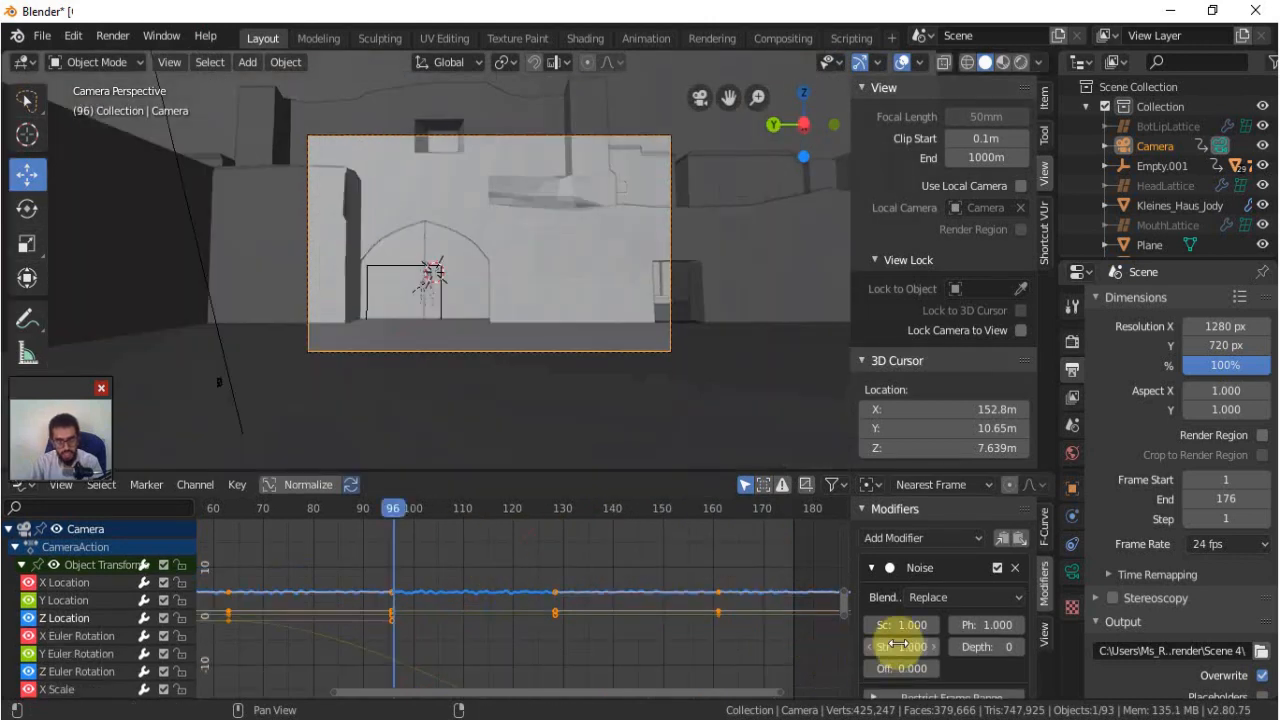
Set the noise strength to 24.9 and scrub between frames 96 and 160 to preview the camera shake.
drag(898, 646, 1050, 646)
click(395, 553)
drag(395, 553, 505, 563)
drag(603, 566, 711, 574)
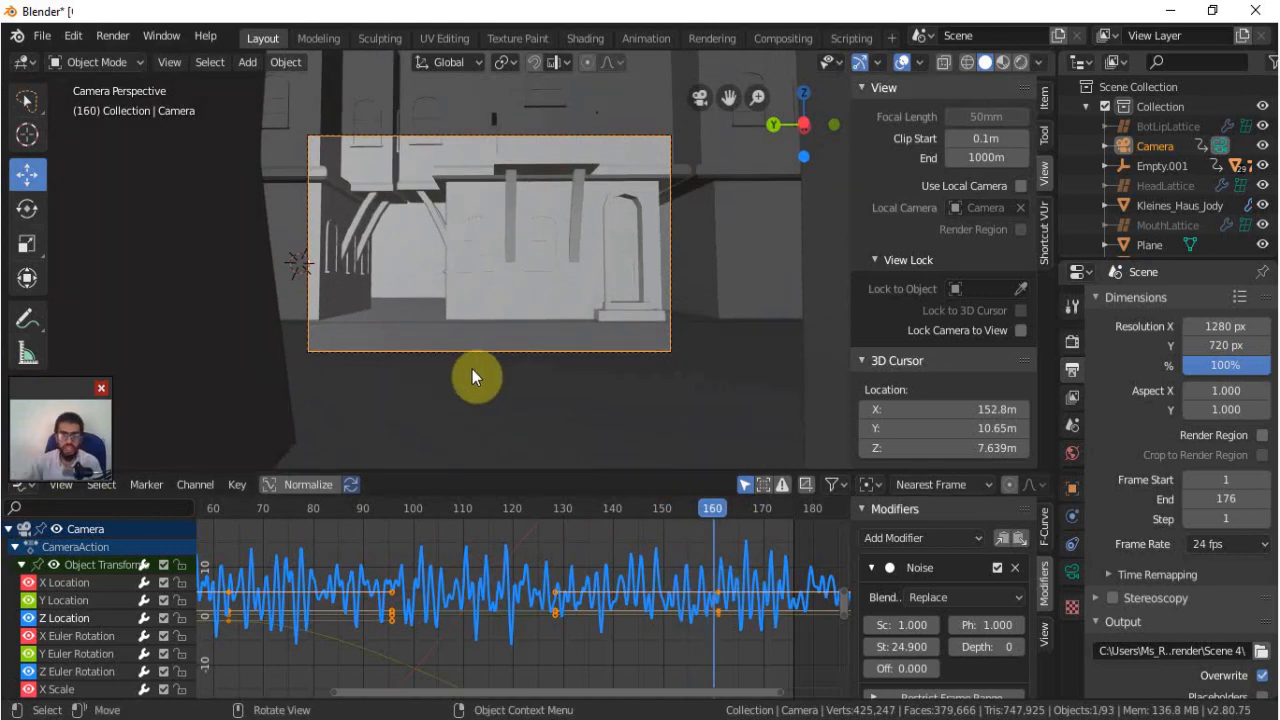
scroll(912, 595, down, 2)
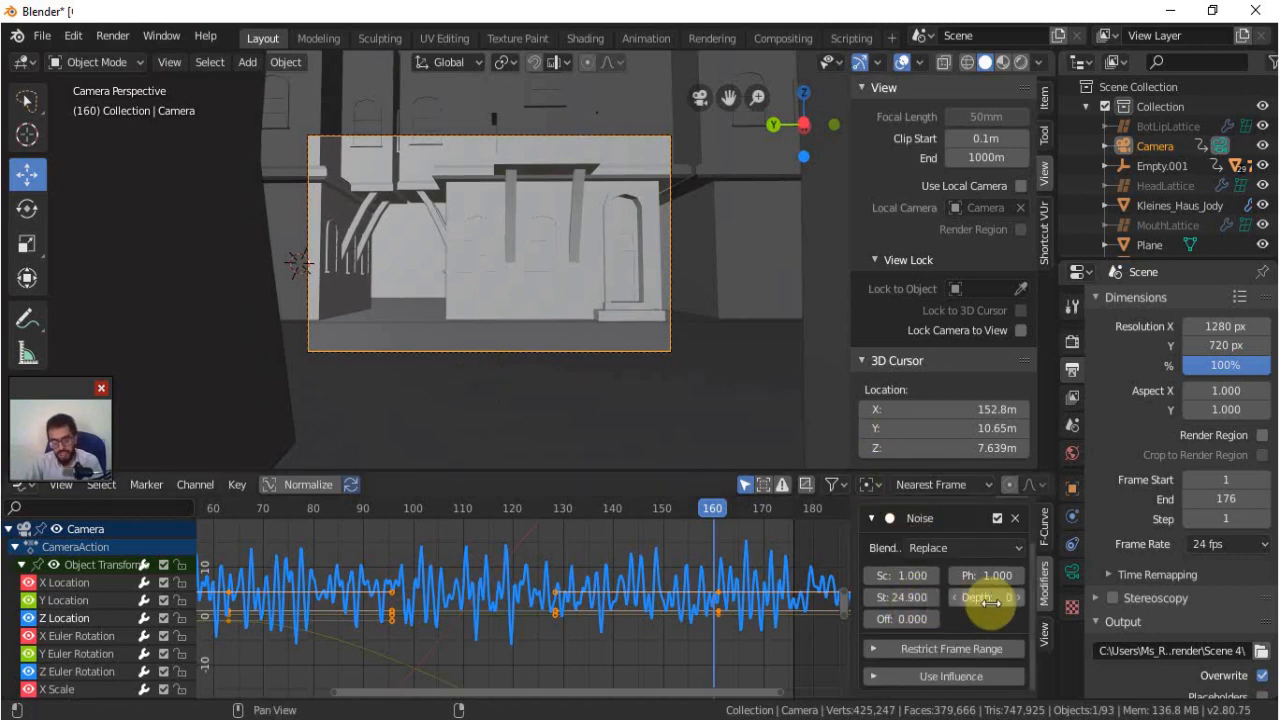
click(392, 539)
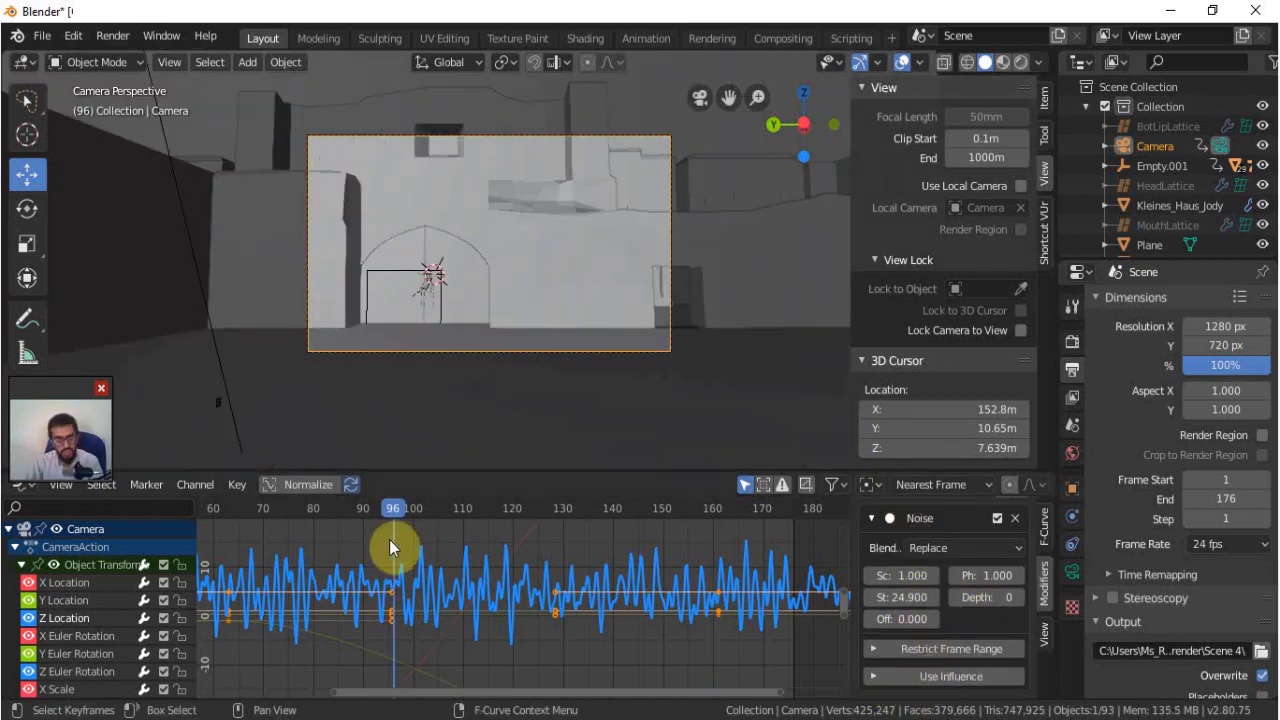
Restrict the noise modifier's frame range to start at 95 and end at 161.2, and scrub from frame 95 to 155 to preview the shake.
key(Left)
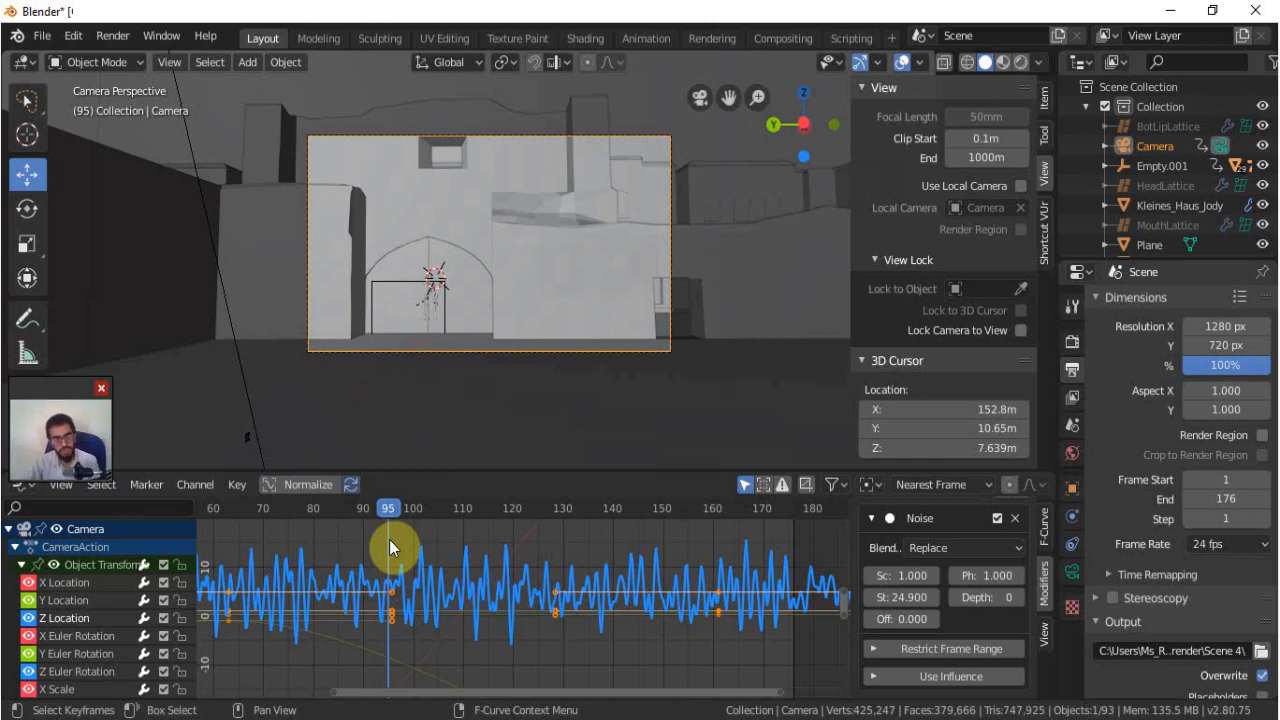
click(869, 647)
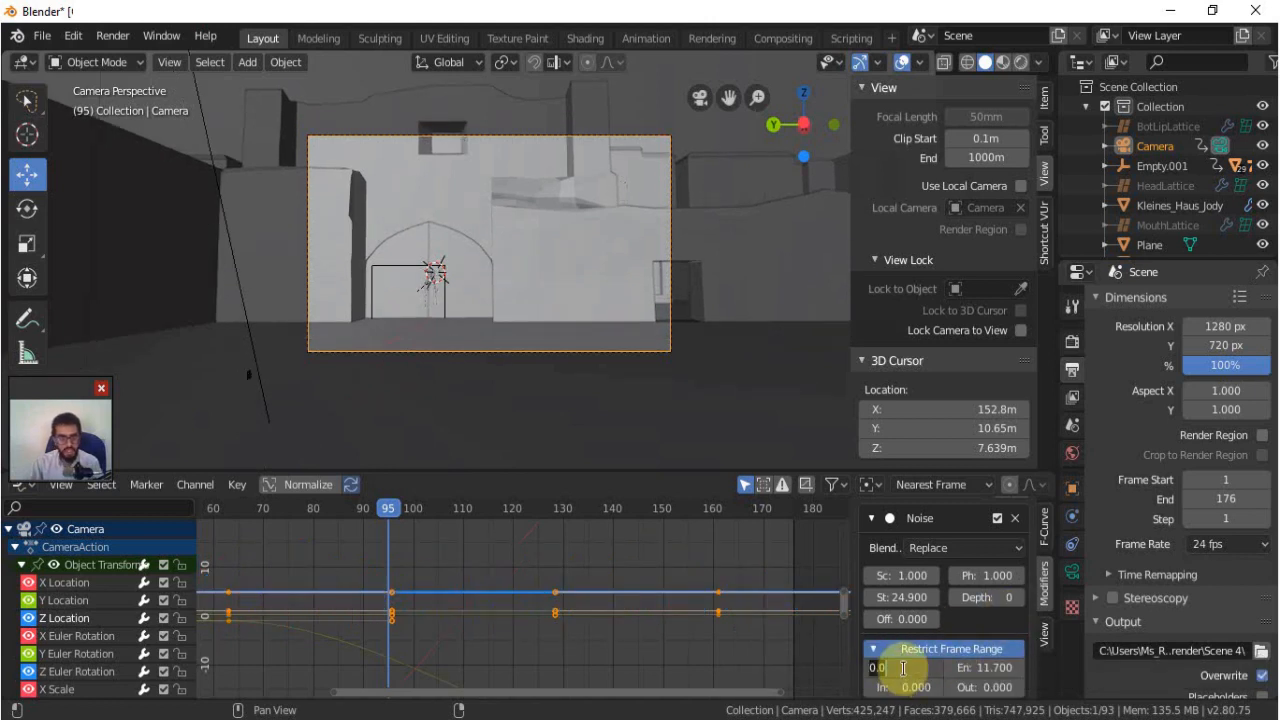
key(Return)
drag(985, 667, 1062, 667)
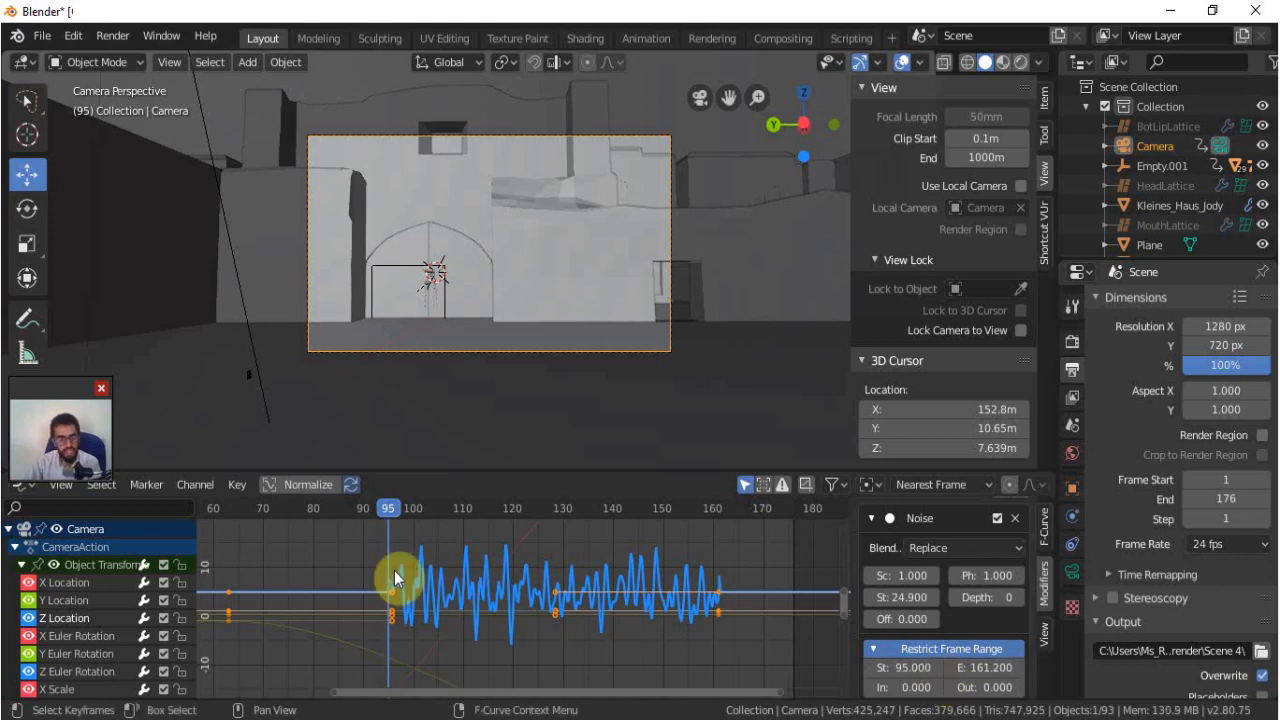
drag(400, 523, 689, 562)
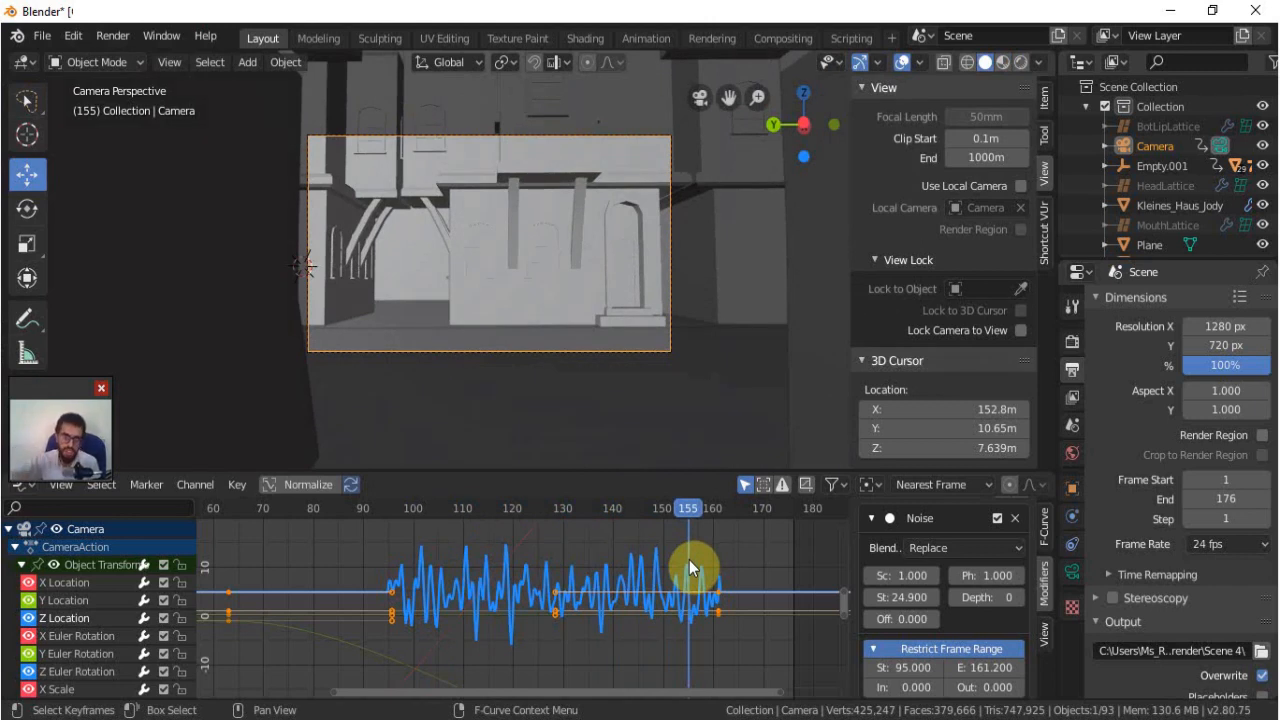
Add a Limits modifier to the camera's Z Location curve with a minimum Y of 0.2 and scrub to frame 162 to preview it.
click(995, 549)
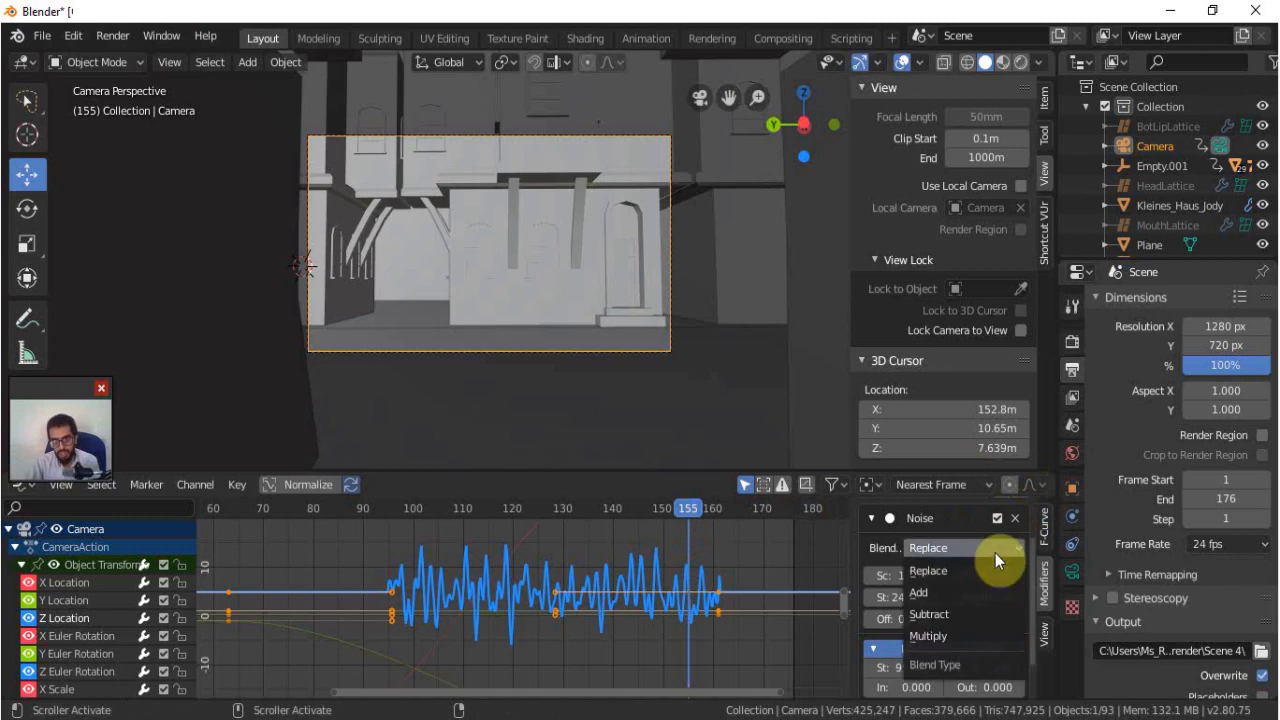
click(870, 520)
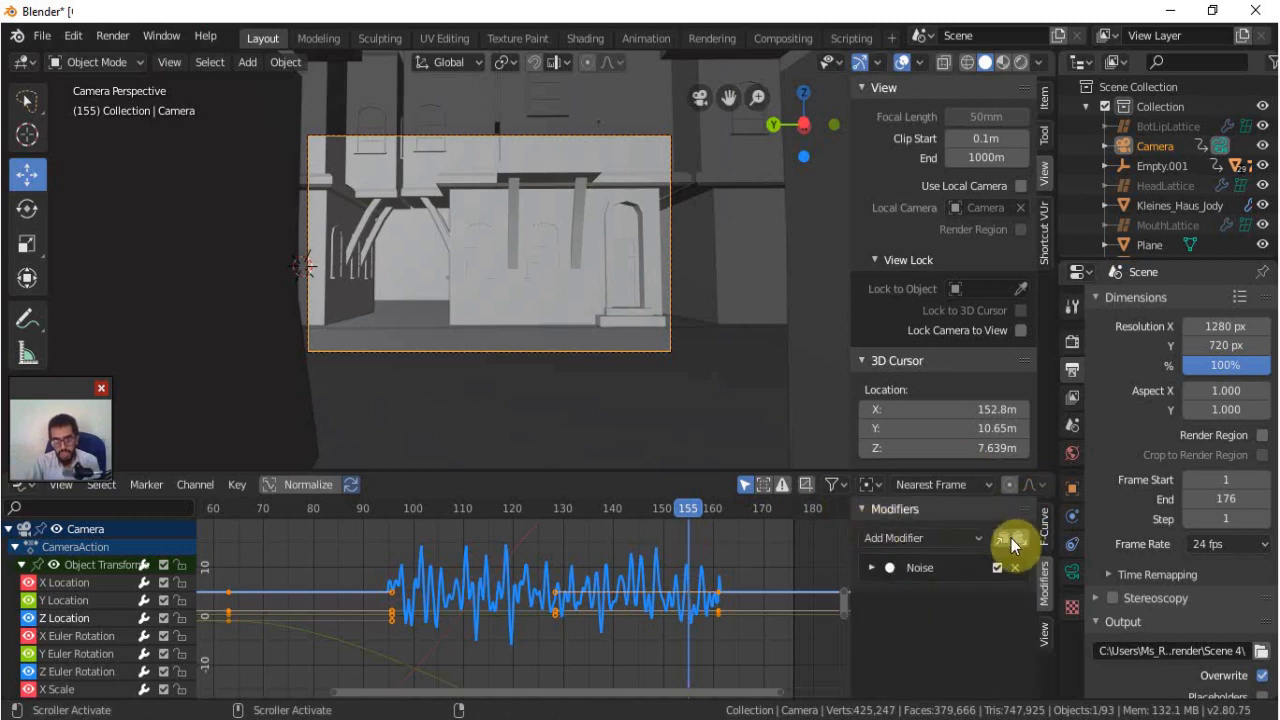
click(944, 538)
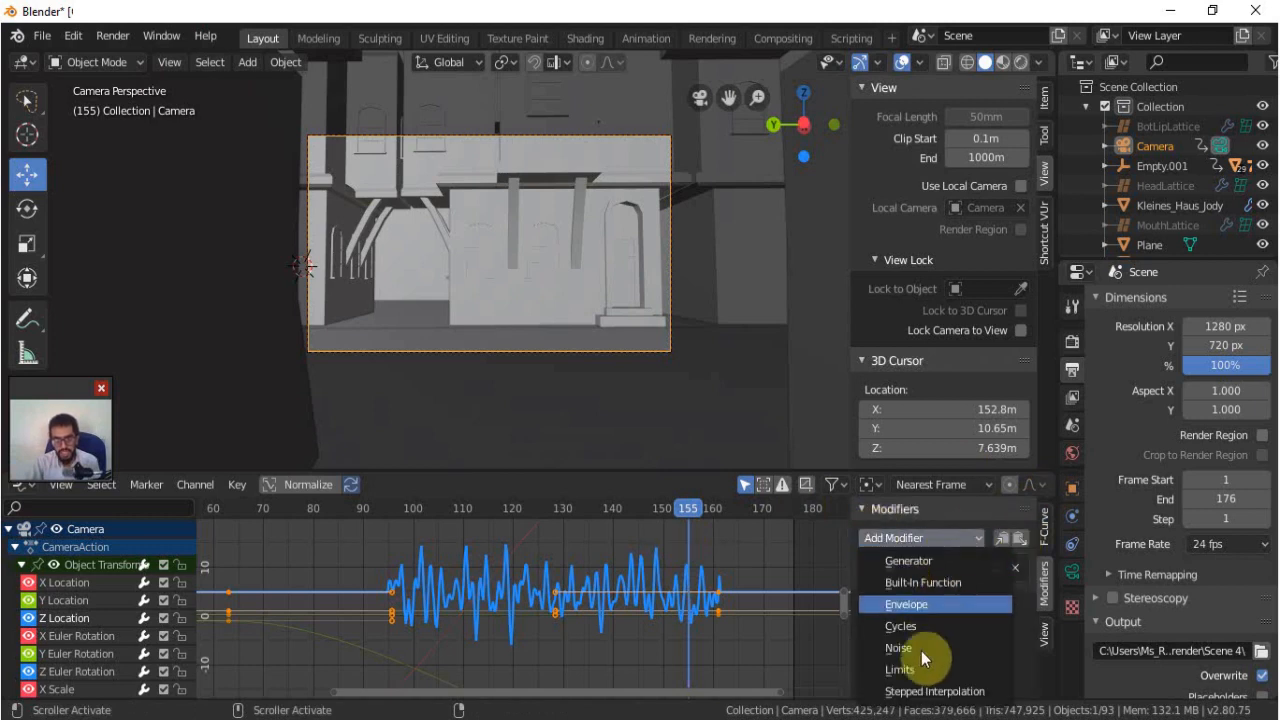
click(962, 669)
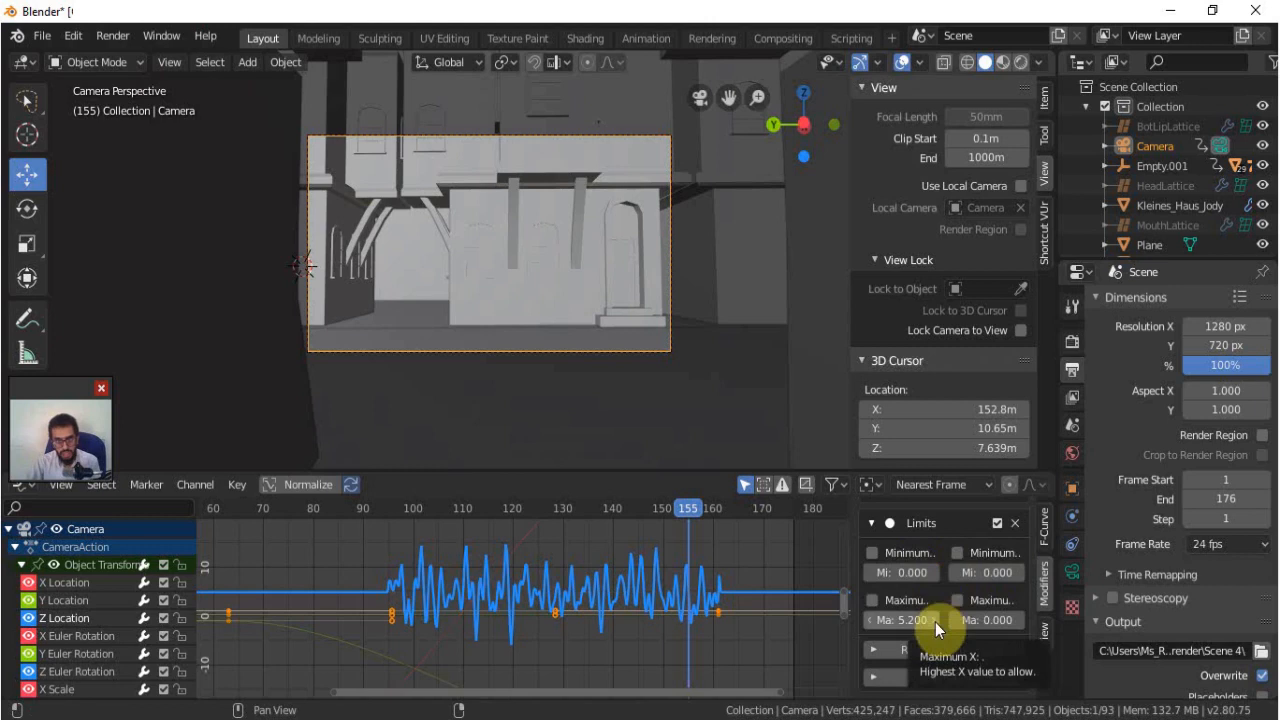
click(956, 553)
click(1018, 574)
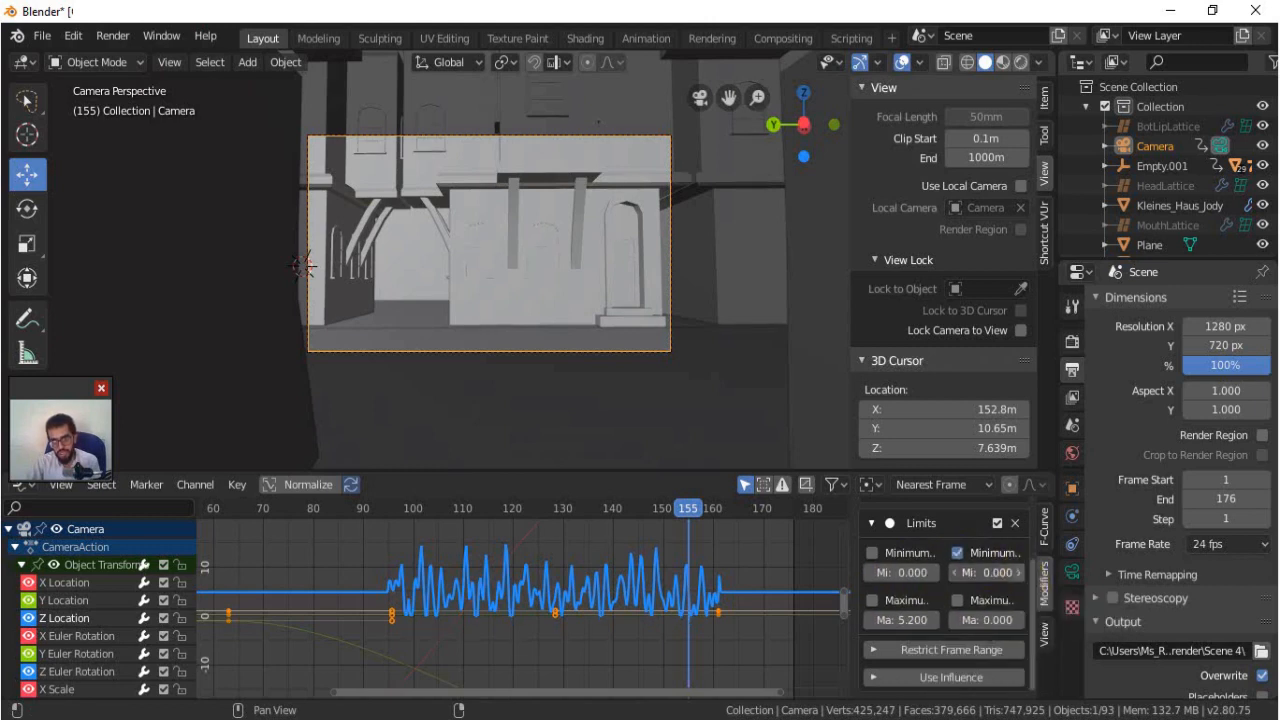
click(1018, 574)
drag(693, 522, 721, 596)
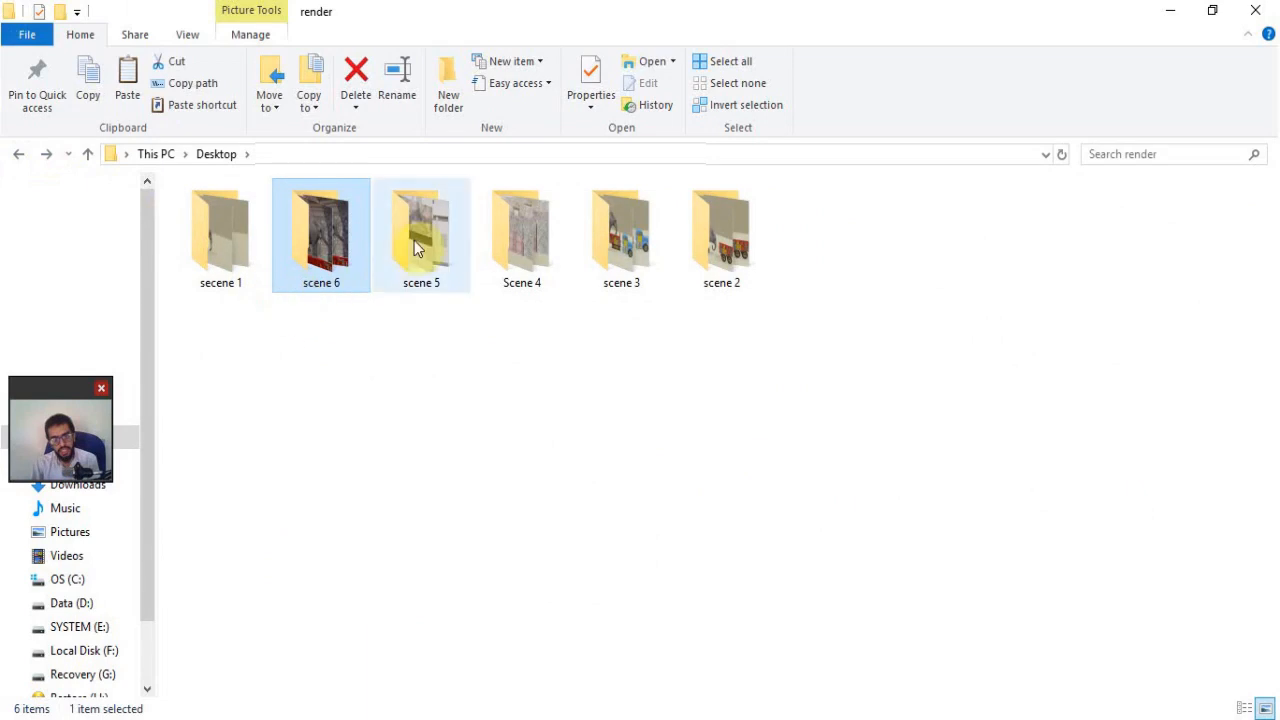
Examine the rendered PNG frames in the scene 5 folder and switch back to the Blender project.
double_click(414, 240)
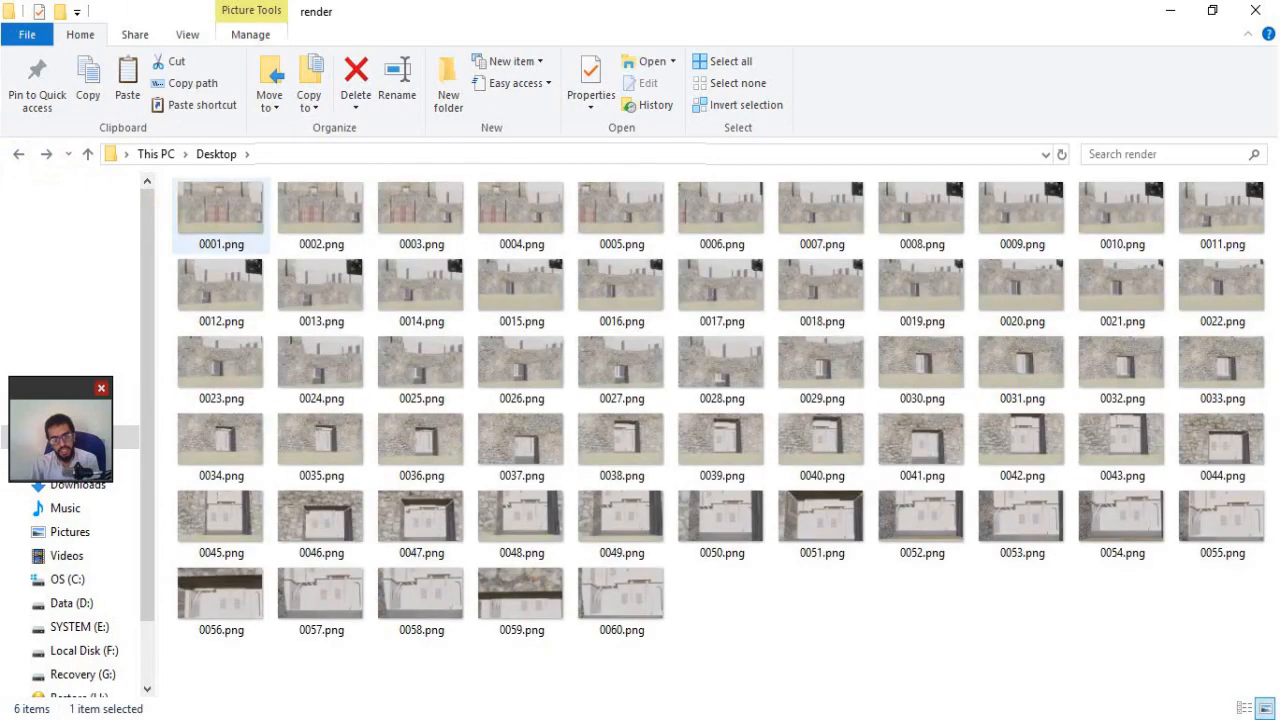
key(BackSpace)
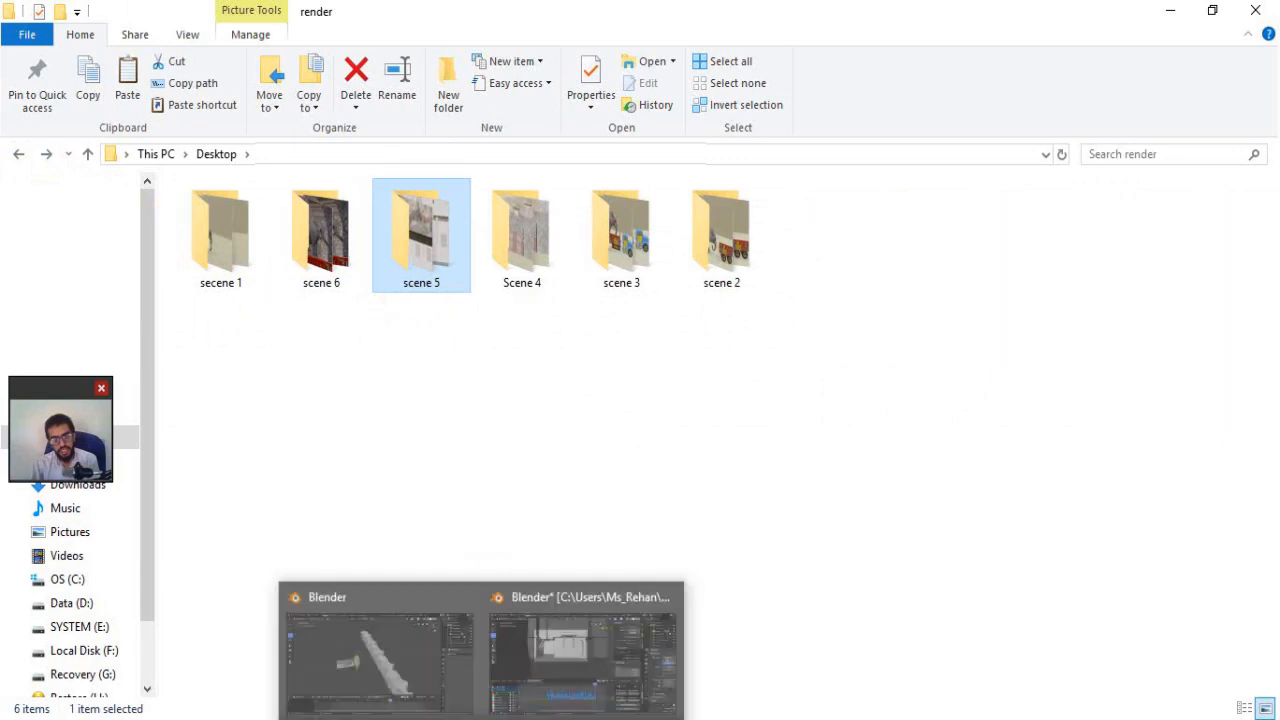
click(497, 594)
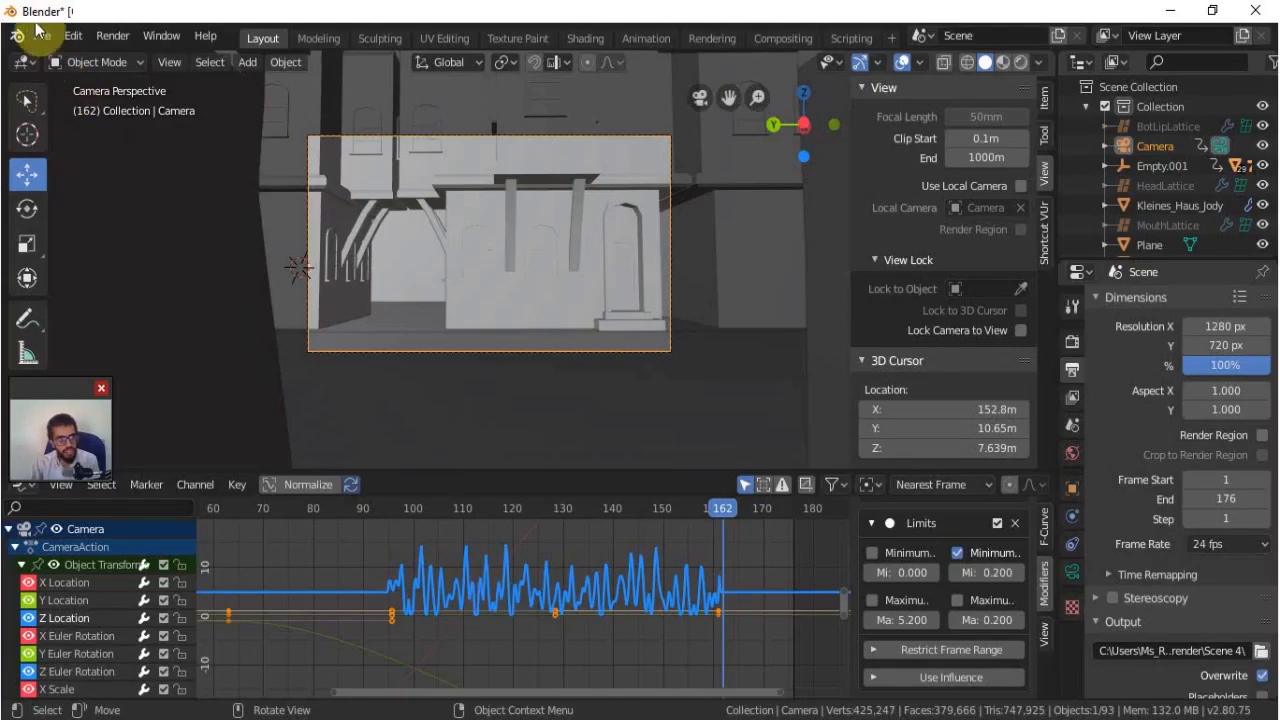
Create a new Video Editing file, discarding the unsaved changes, and start adding an image sequence strip to the sequencer.
click(38, 34)
mouse_move(122, 60)
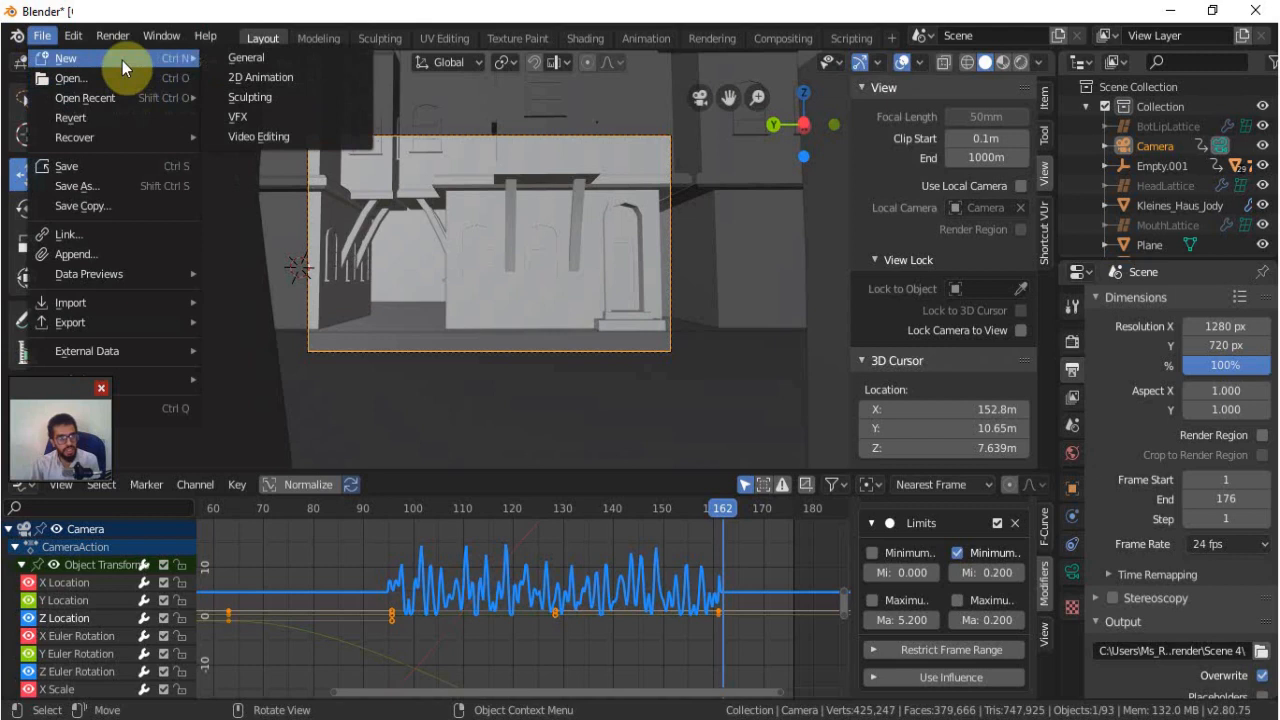
click(235, 136)
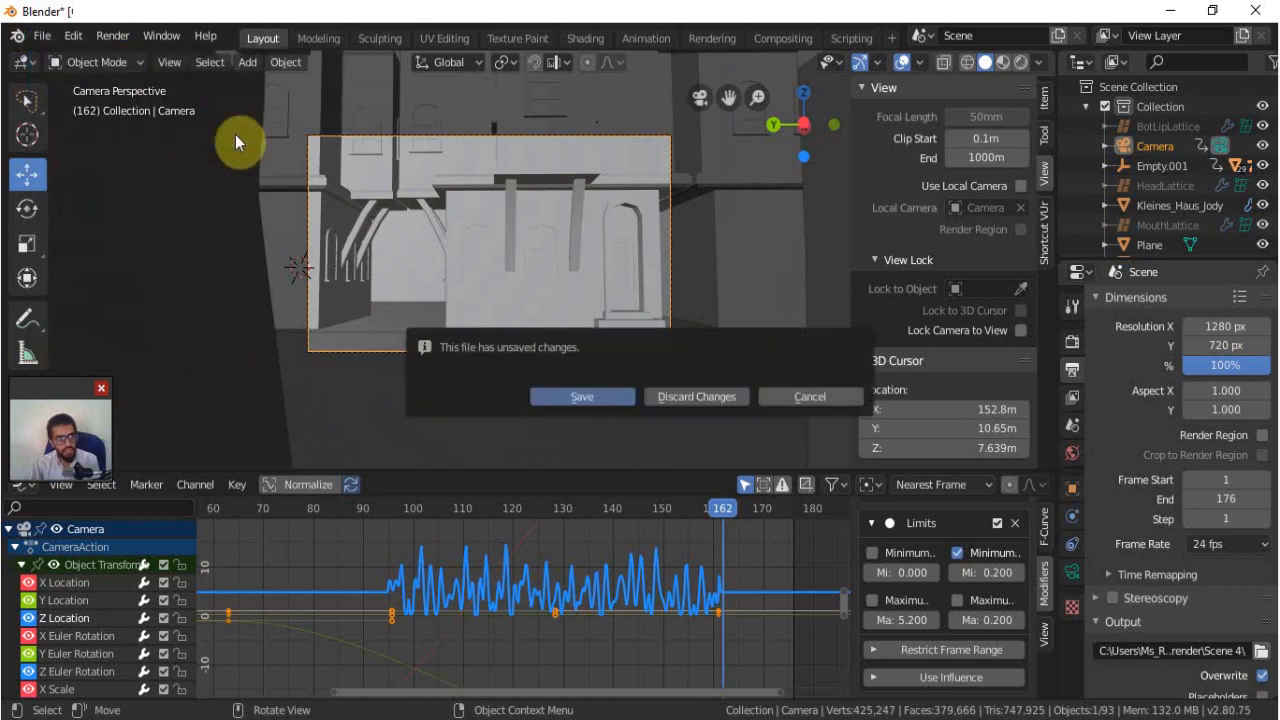
click(694, 397)
click(318, 370)
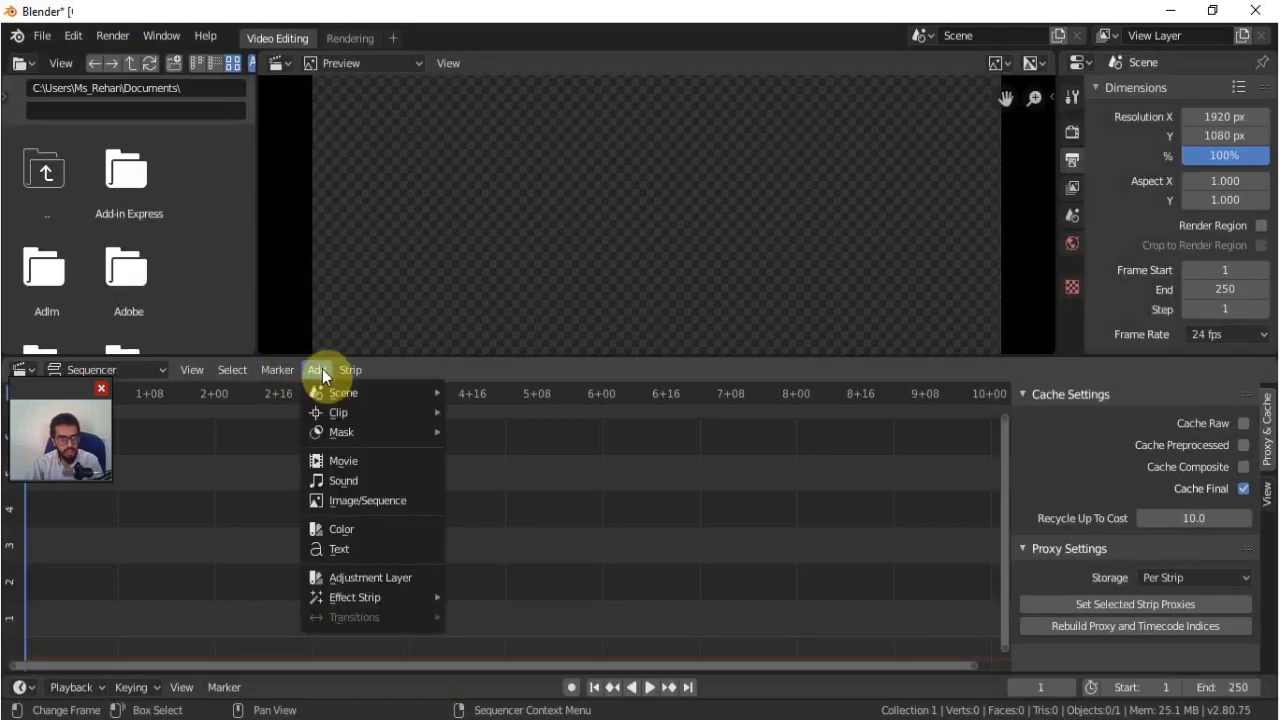
click(338, 505)
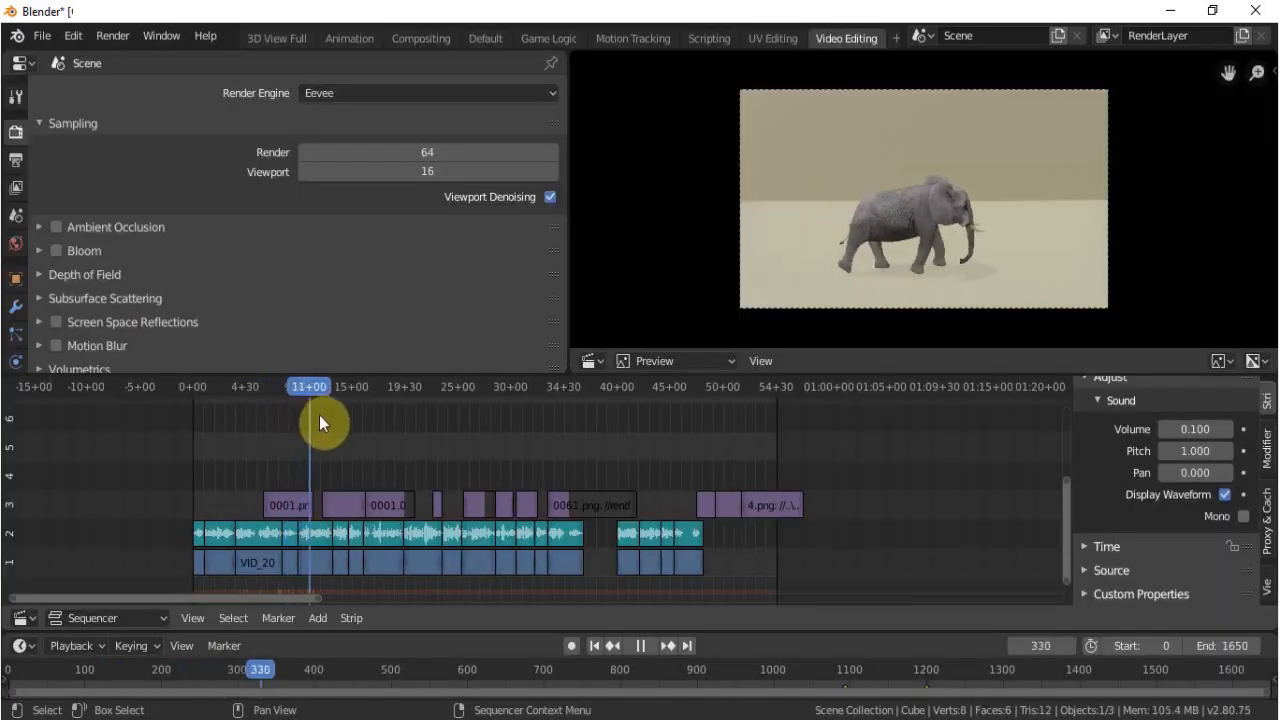
Preview the assembled video sequence by scrubbing through its strips, and start rendering it as an animation.
drag(319, 415, 288, 465)
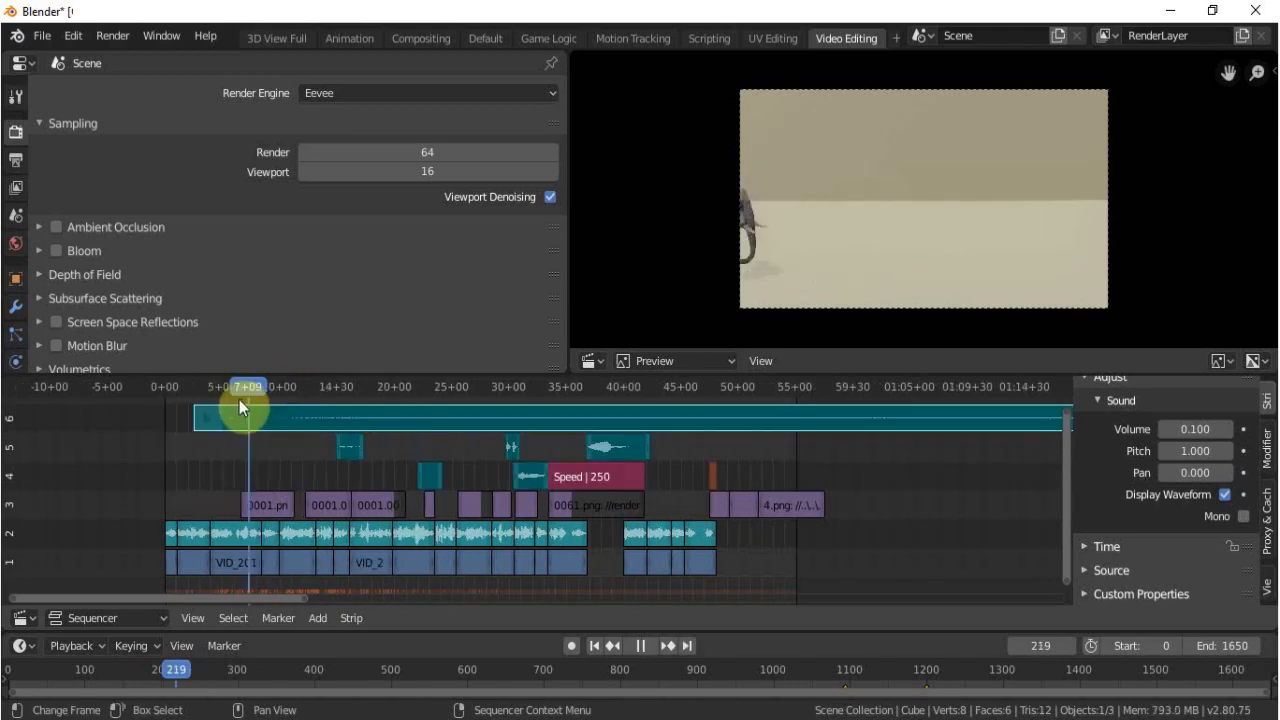
drag(239, 399, 555, 468)
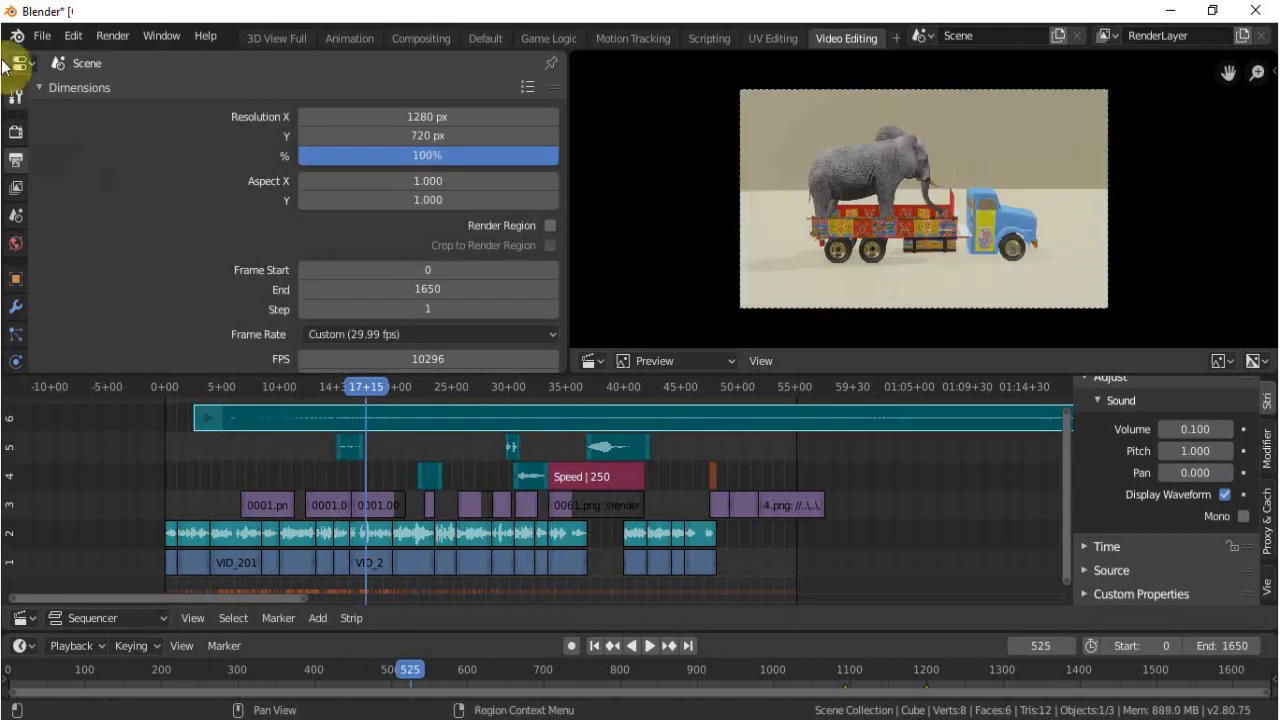
click(104, 37)
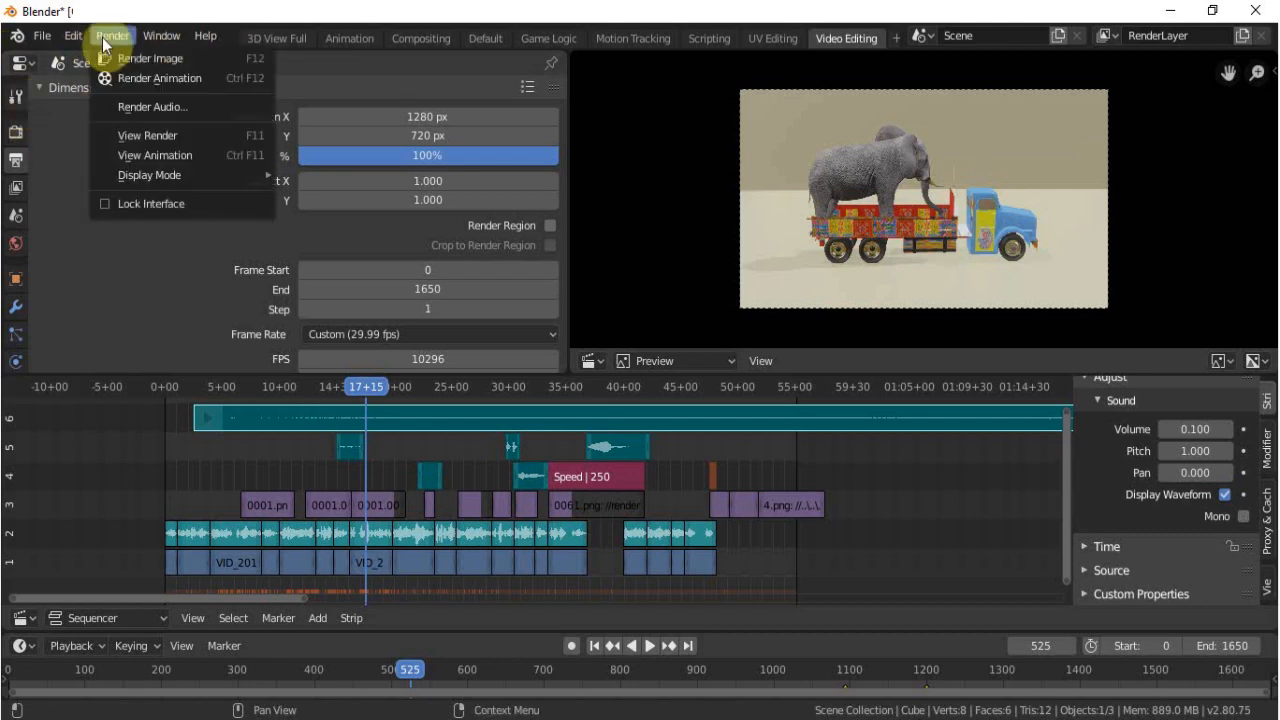
click(141, 78)
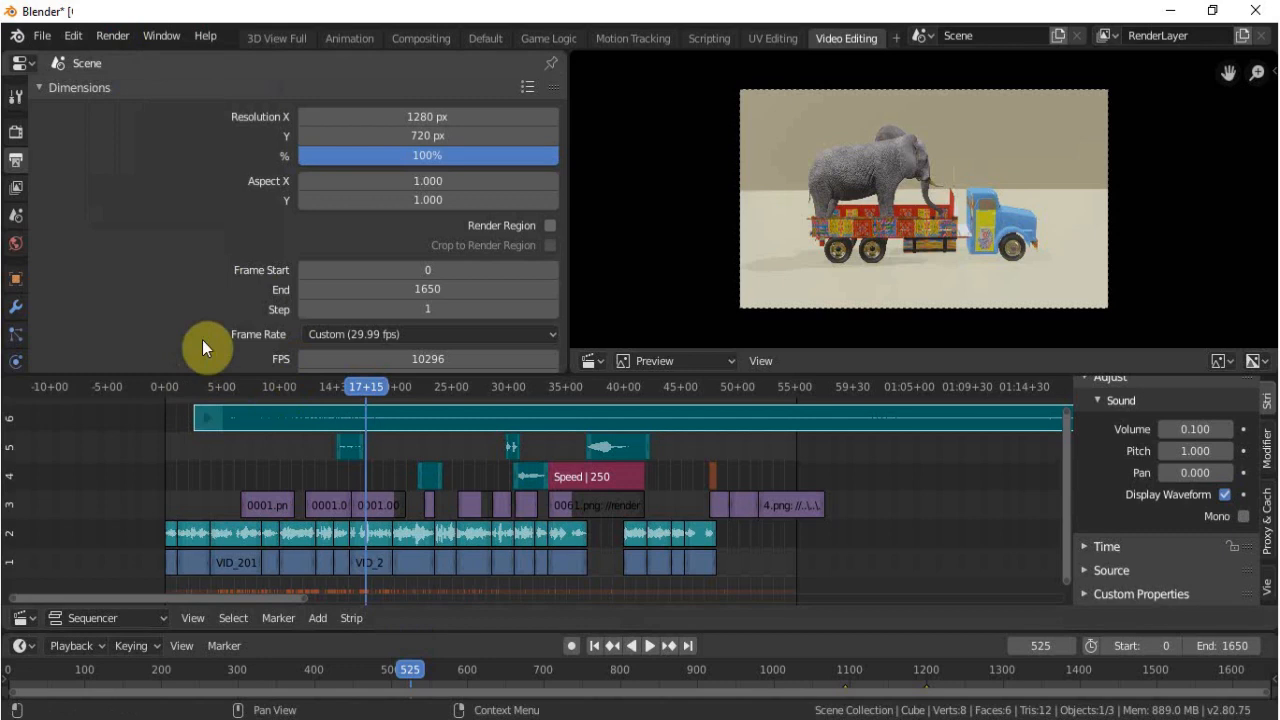